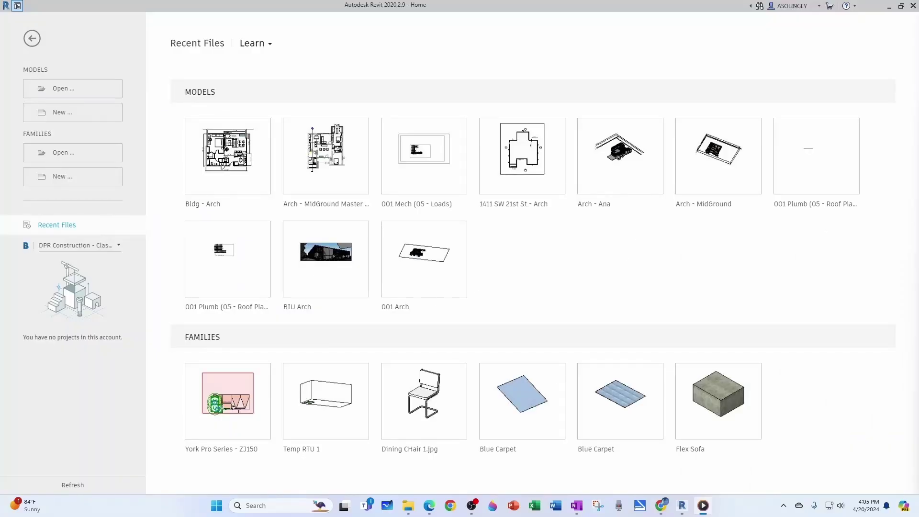
# - Create a new family from the Generic Model.rft template
pyautogui.click(65, 177)
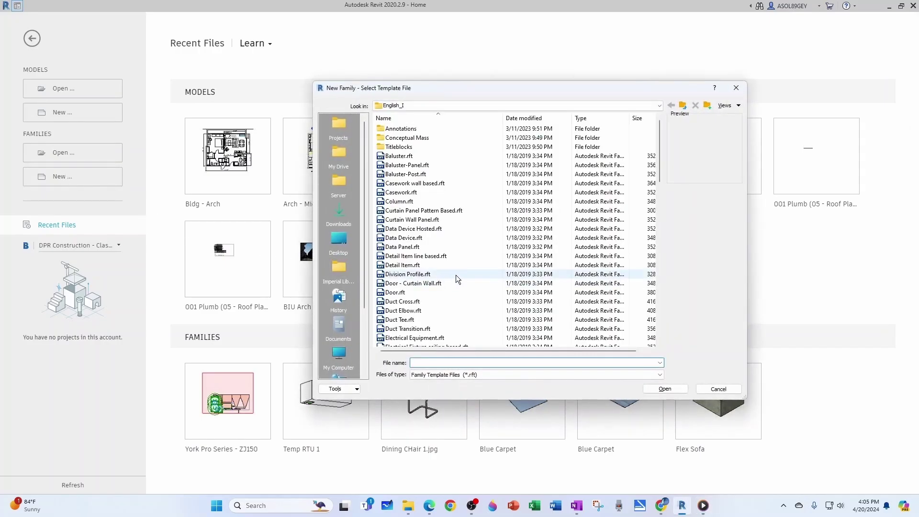
pyautogui.scroll(-6, 445, 254)
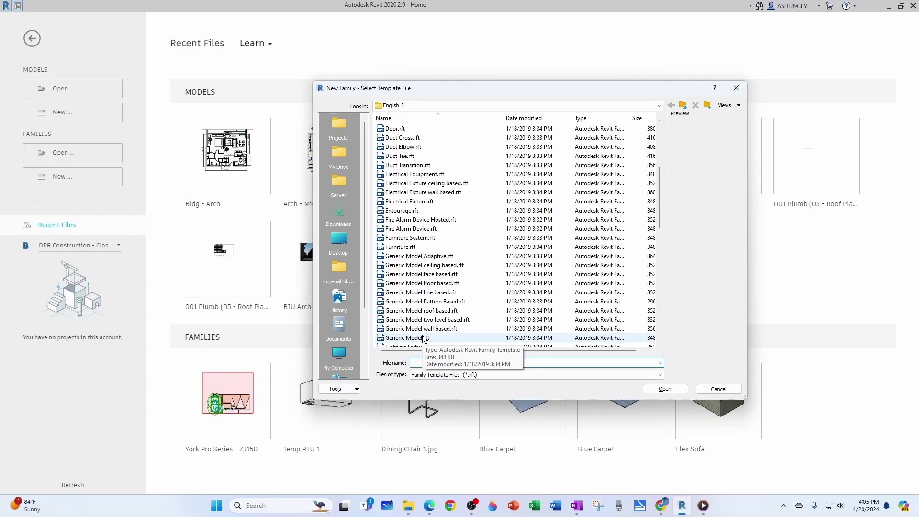
pyautogui.scroll(-4, 424, 338)
pyautogui.click(431, 311)
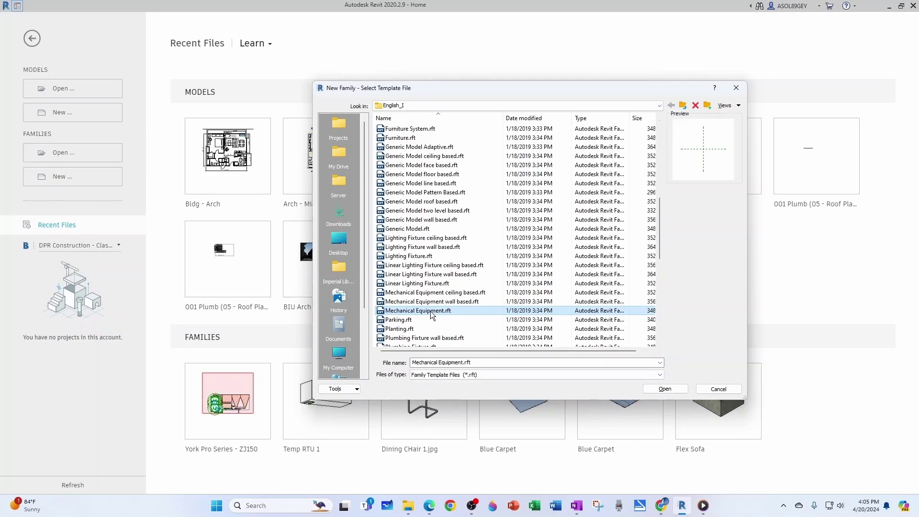
pyautogui.click(409, 230)
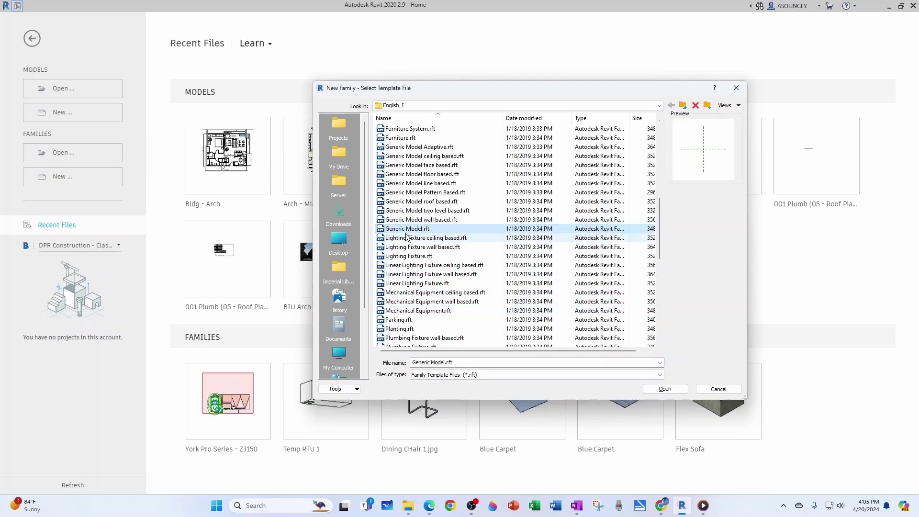
pyautogui.click(665, 389)
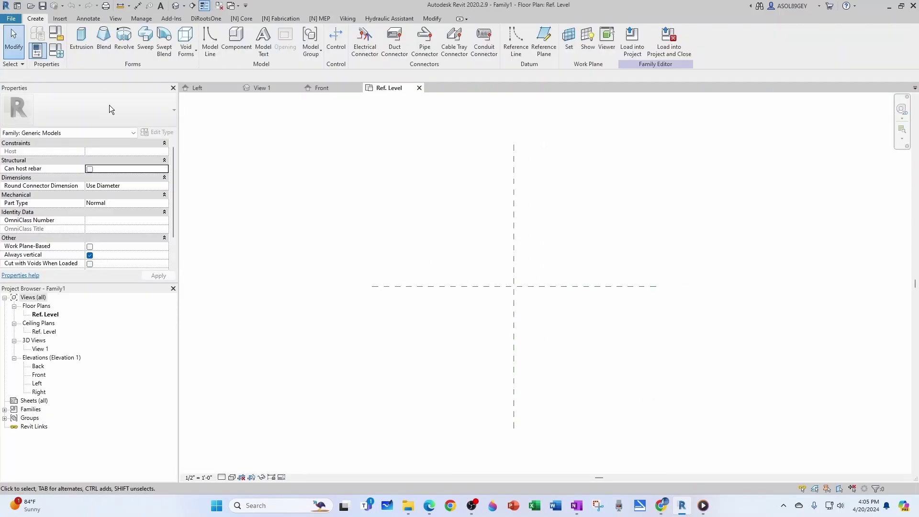
# - Set the family category to Mechanical Equipment, keeping the default family parameters
pyautogui.click(61, 35)
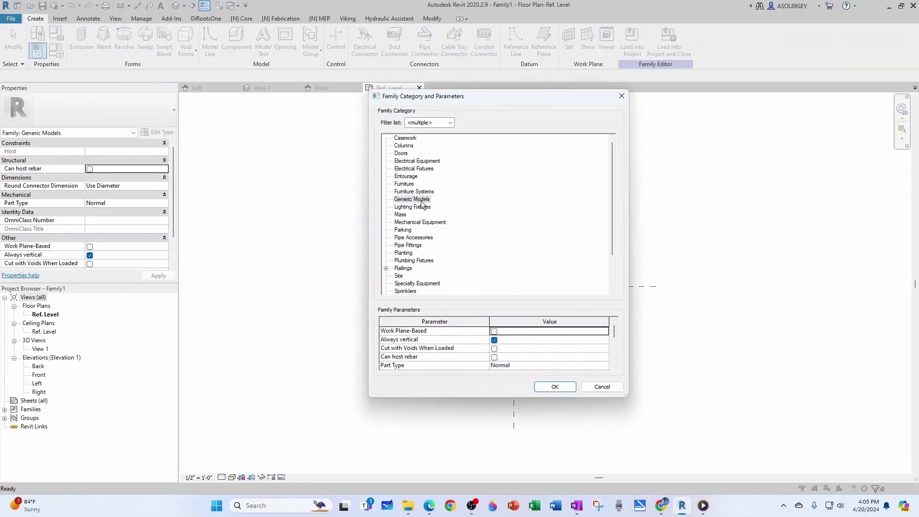
pyautogui.click(435, 223)
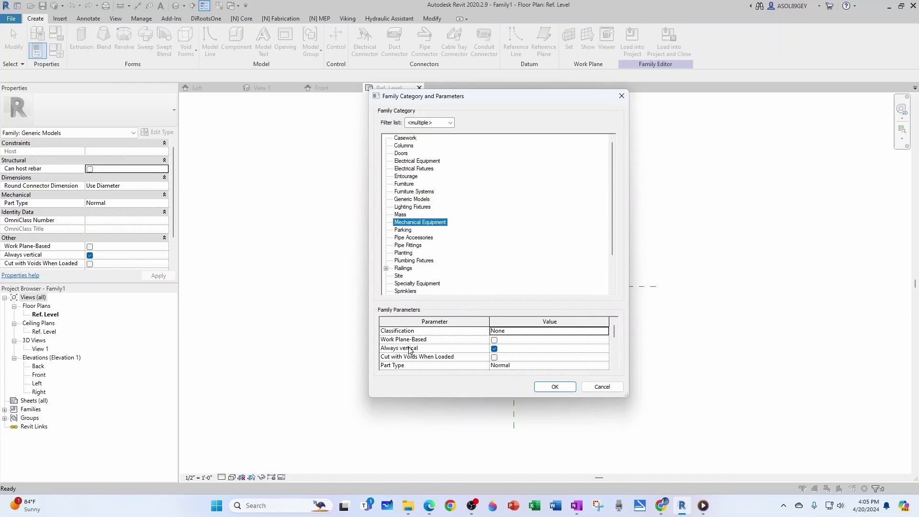
pyautogui.scroll(-1, 514, 360)
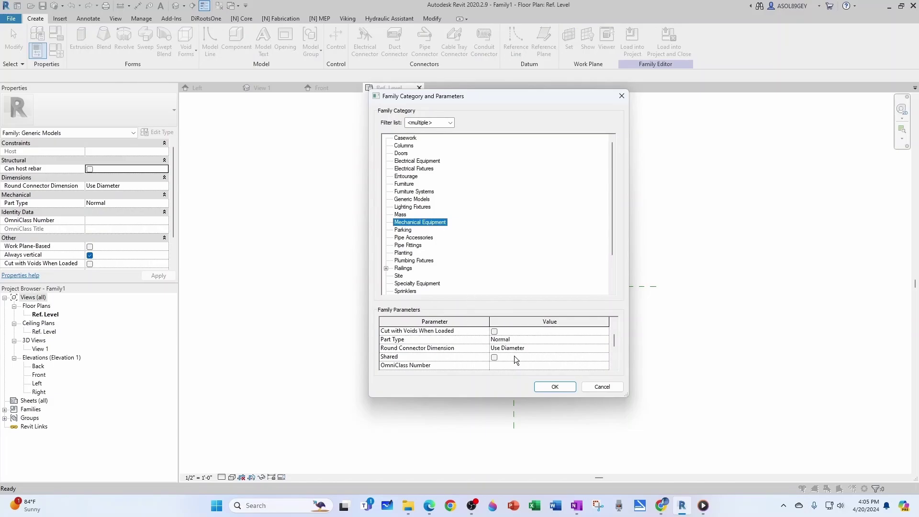
pyautogui.click(547, 387)
pyautogui.scroll(1, 544, 393)
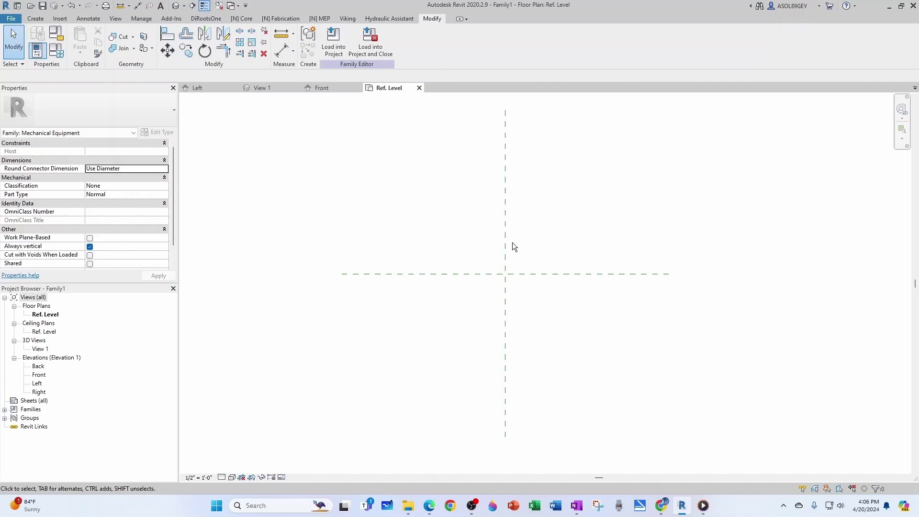
# - Add reference planes offset 50" to both sides of the Center (Left/Right) plane by picking it
pyautogui.click(507, 245)
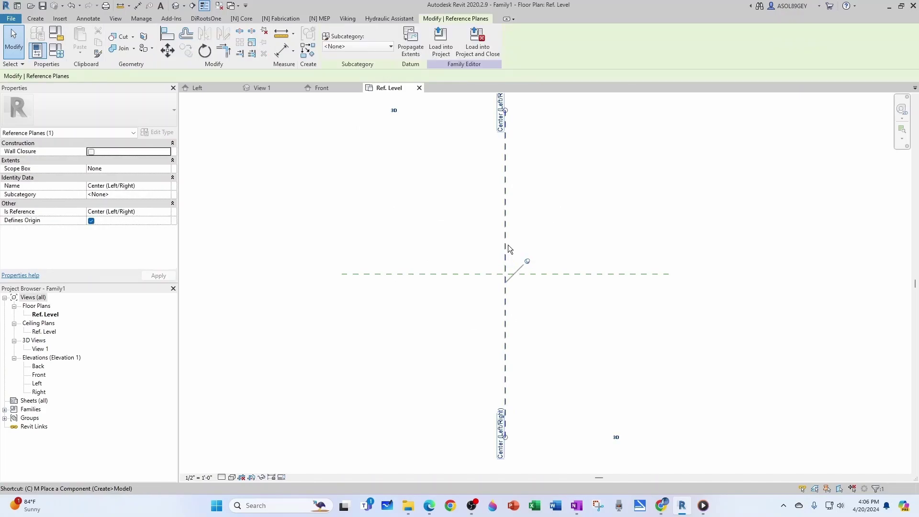
pyautogui.press('r')
pyautogui.press('p')
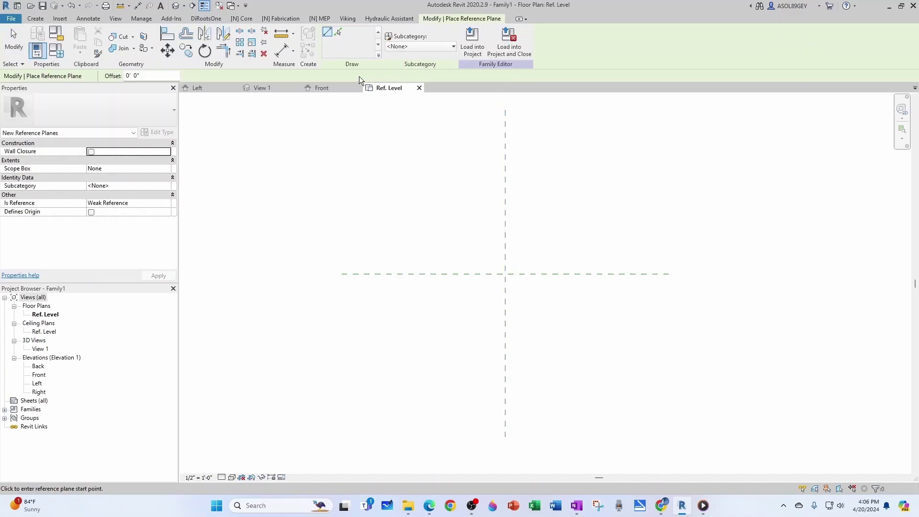
pyautogui.click(339, 33)
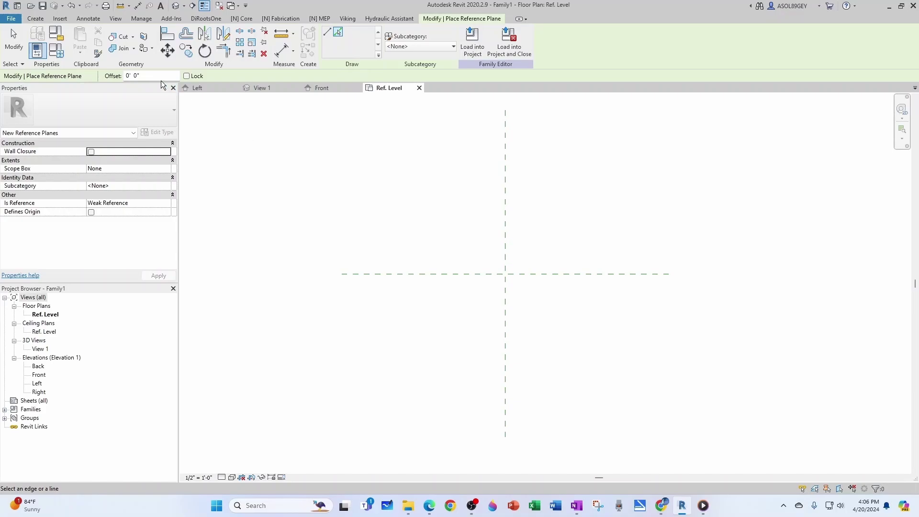
pyautogui.click(123, 76)
pyautogui.write('50"')
pyautogui.press('Return')
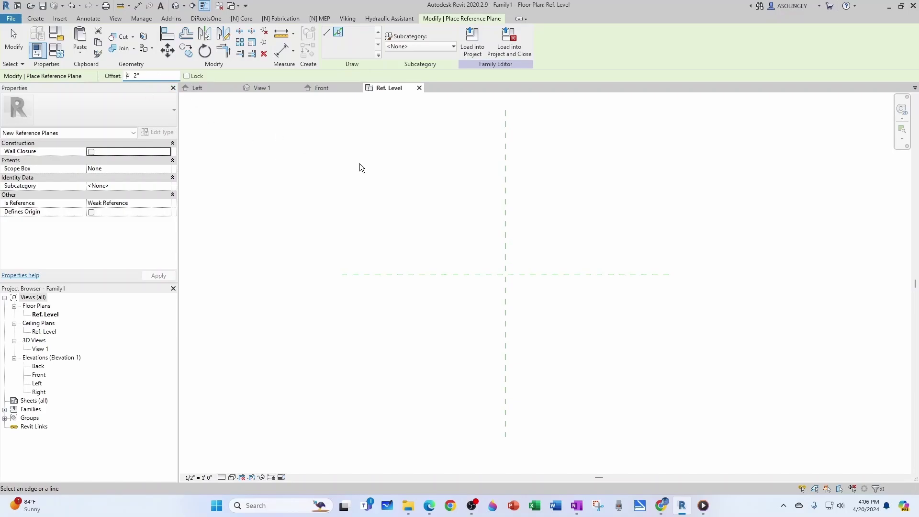
pyautogui.scroll(1, 568, 209)
pyautogui.click(500, 222)
pyautogui.scroll(-1, 591, 222)
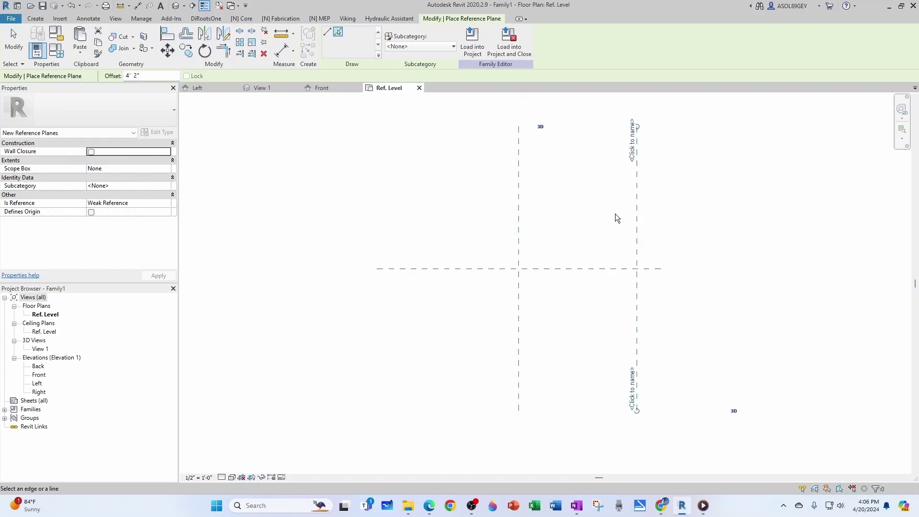
pyautogui.click(518, 220)
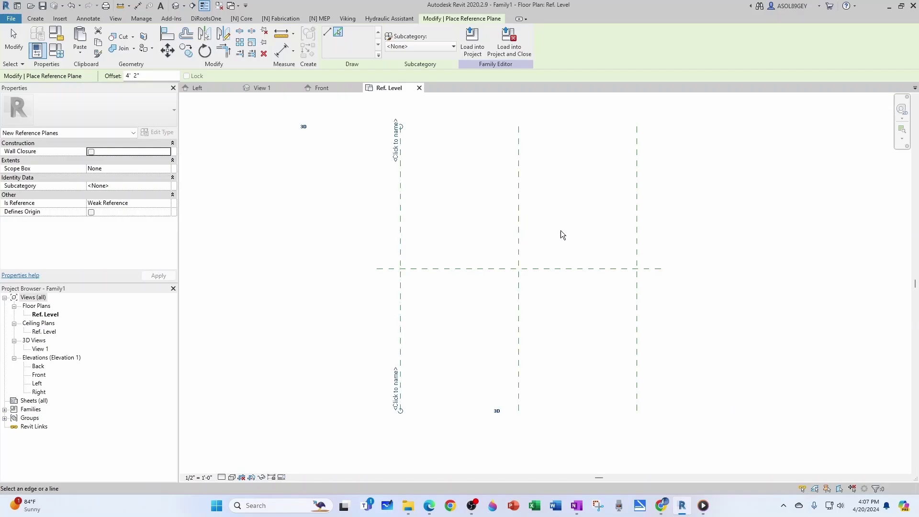
# - Add reference planes at the same 50" offset in front of and behind the horizontal center plane
pyautogui.click(550, 269)
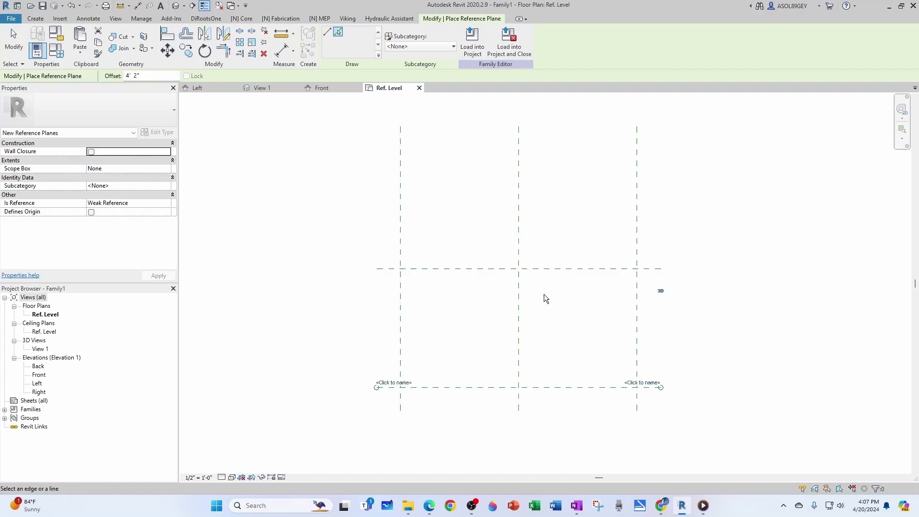
pyautogui.click(549, 266)
pyautogui.press('Escape')
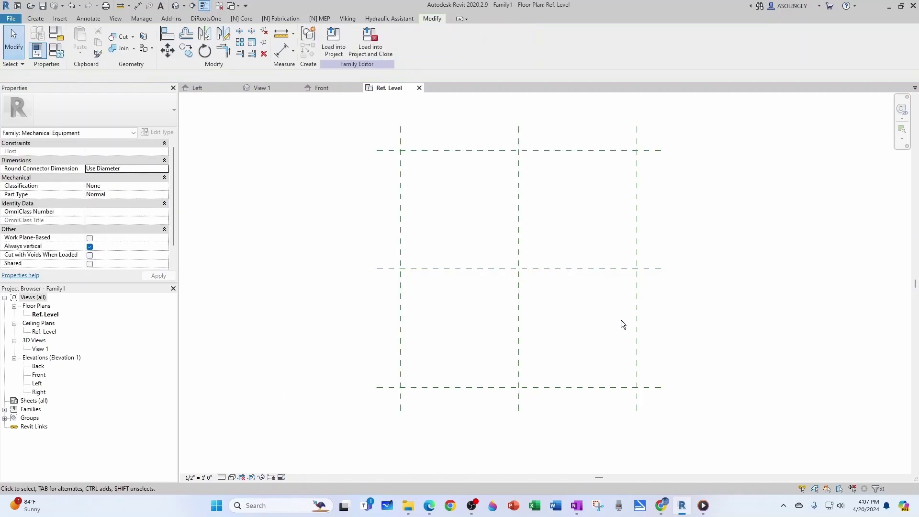
# - Name the rightmost vertical reference plane Right and the upper horizontal reference plane Back
pyautogui.click(635, 333)
pyautogui.click(628, 384)
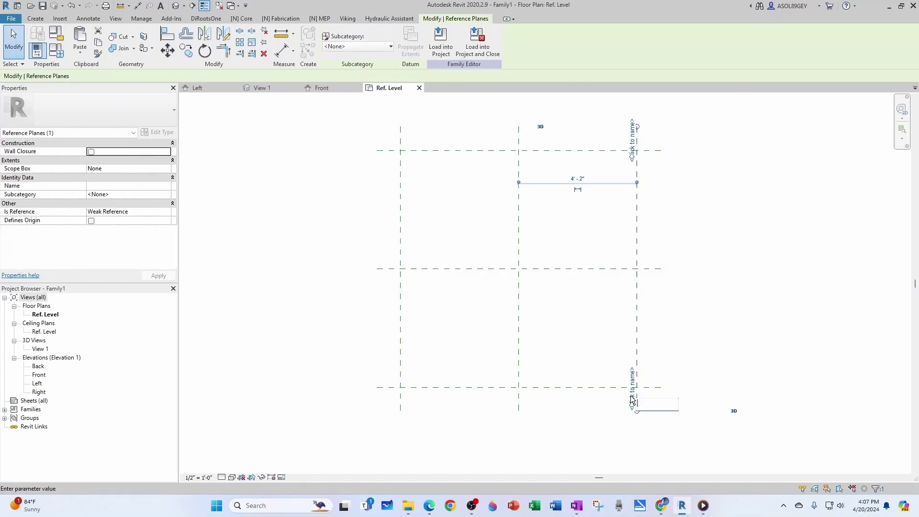
pyautogui.write('Right')
pyautogui.press('Return')
pyautogui.click(571, 156)
pyautogui.click(565, 152)
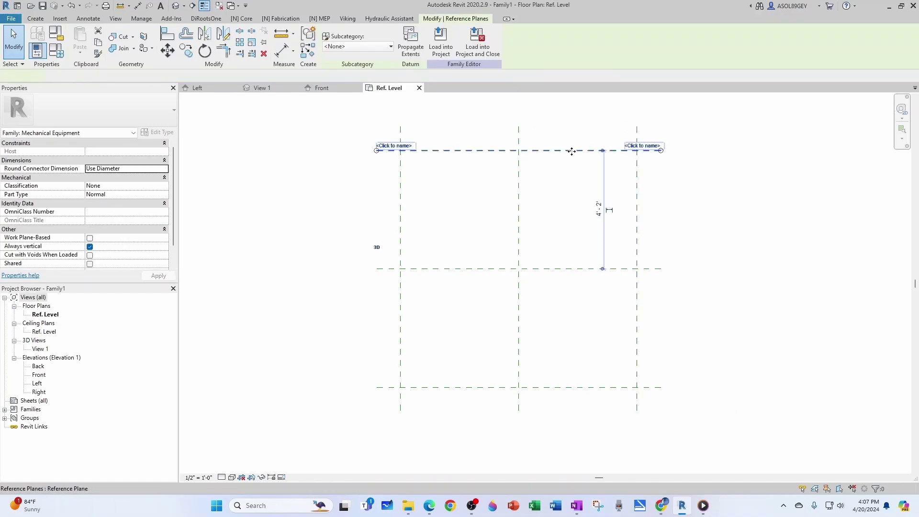
pyautogui.click(633, 146)
pyautogui.write('Back')
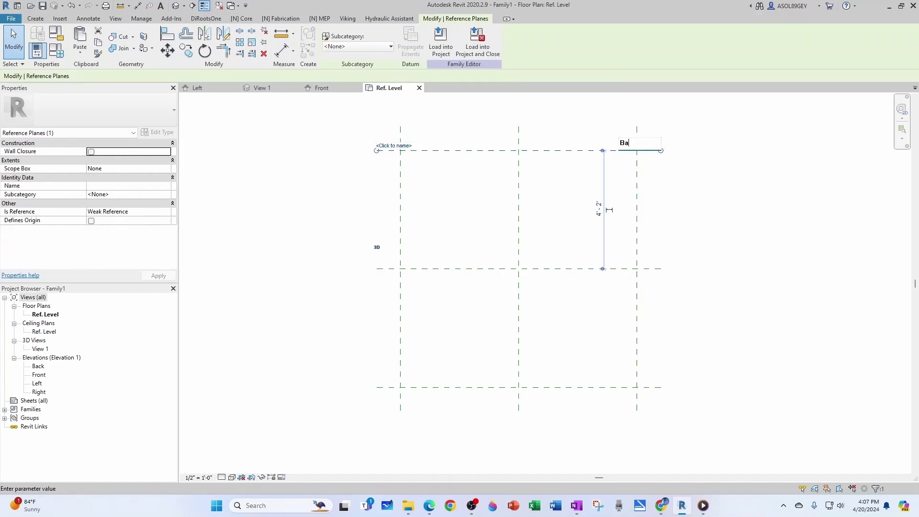
pyautogui.press('Return')
pyautogui.press('Escape')
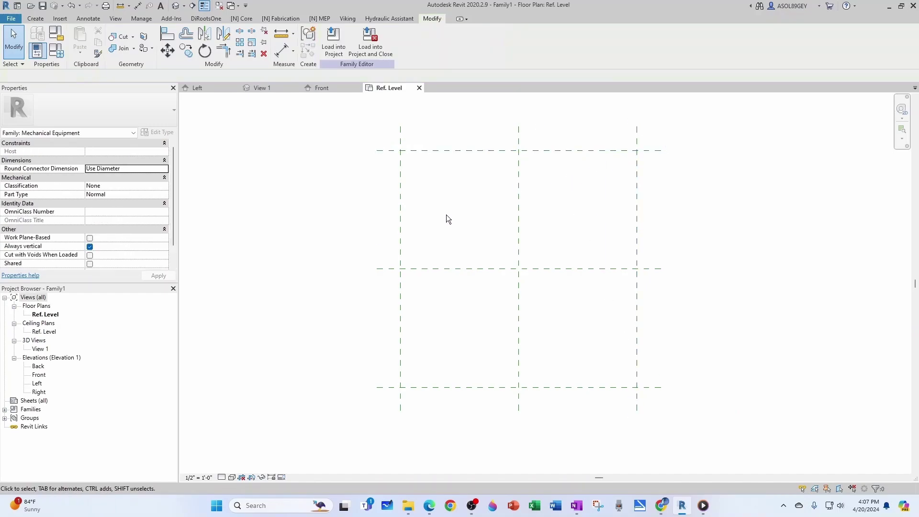
# - Name the leftmost vertical reference plane Left and the lower horizontal reference plane Front
pyautogui.click(400, 217)
pyautogui.click(393, 400)
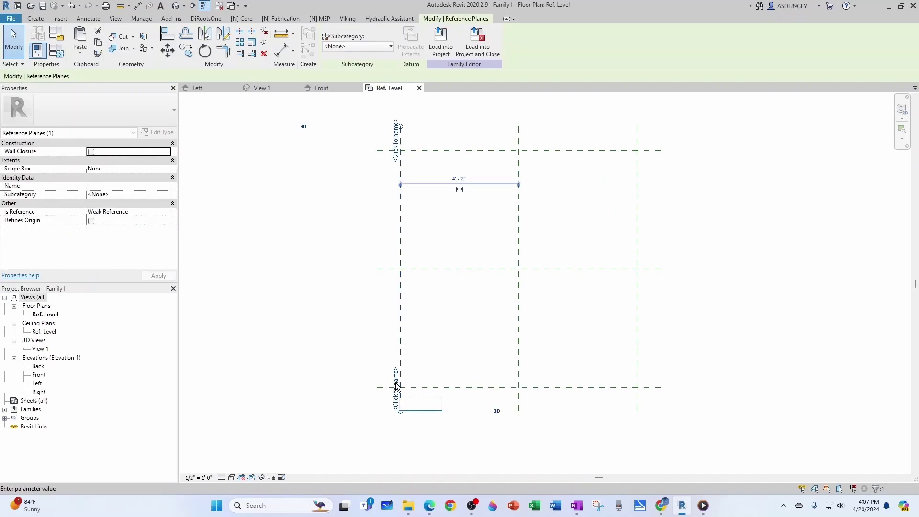
pyautogui.write('Left')
pyautogui.press('Return')
pyautogui.press('Escape')
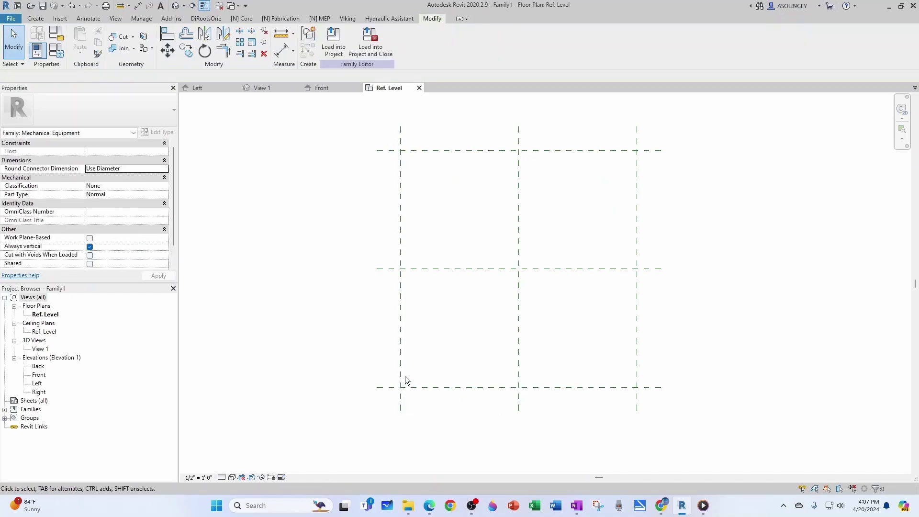
pyautogui.click(449, 387)
pyautogui.click(641, 382)
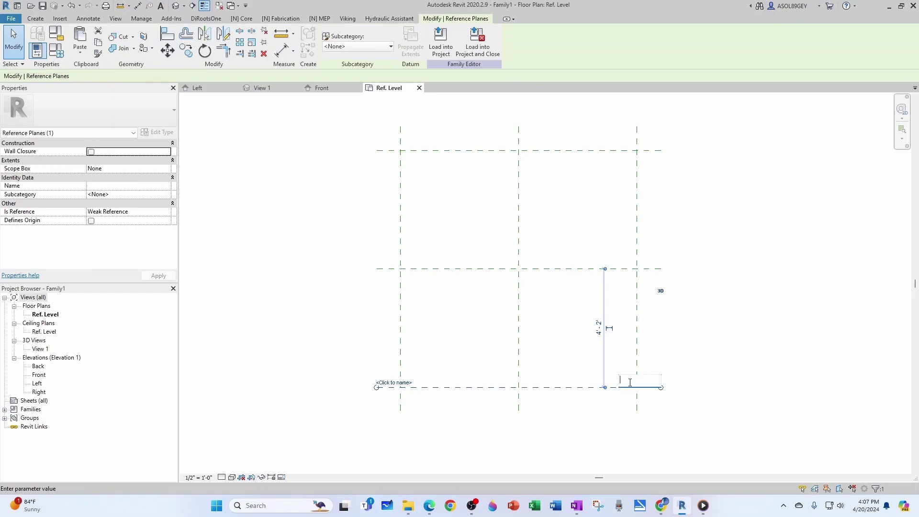
pyautogui.write('Front')
pyautogui.press('Return')
pyautogui.press('Escape')
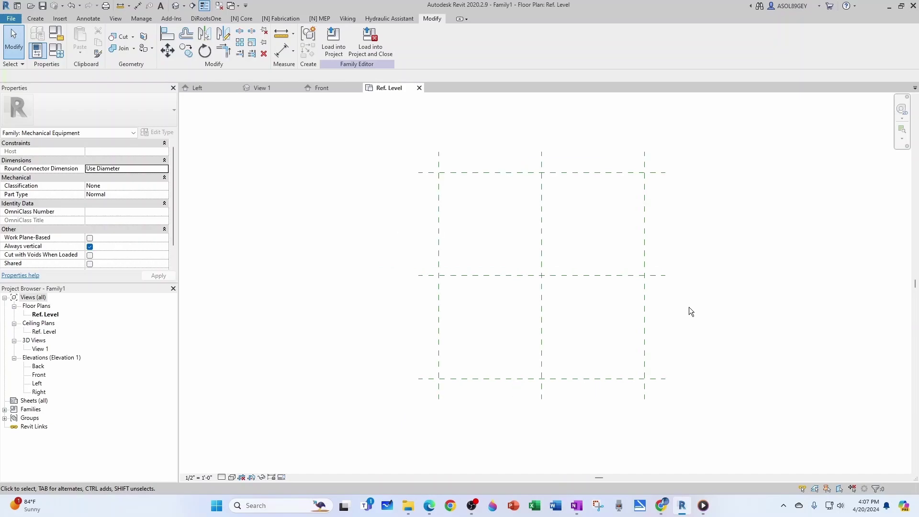
# - Place an aligned dimension string across the Left, center and Right reference planes and constrain its segments equal
pyautogui.scroll(-2, 525, 258)
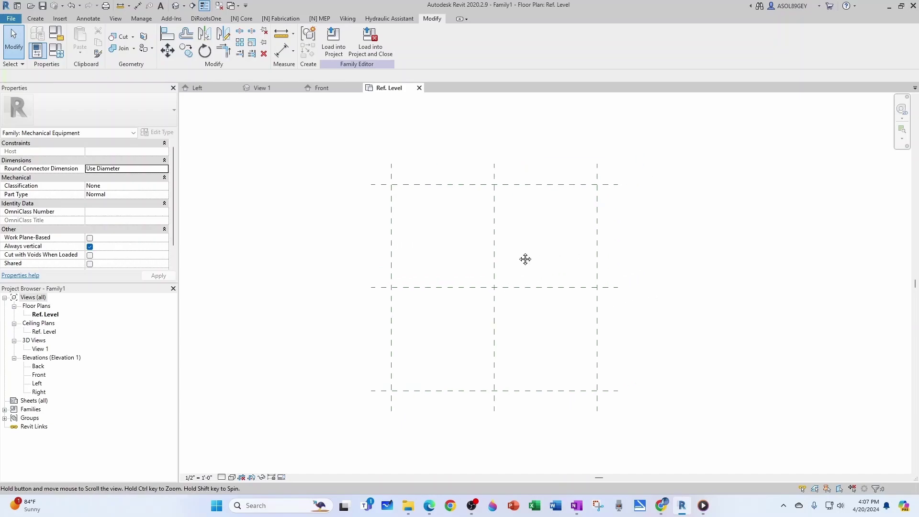
pyautogui.click(137, 6)
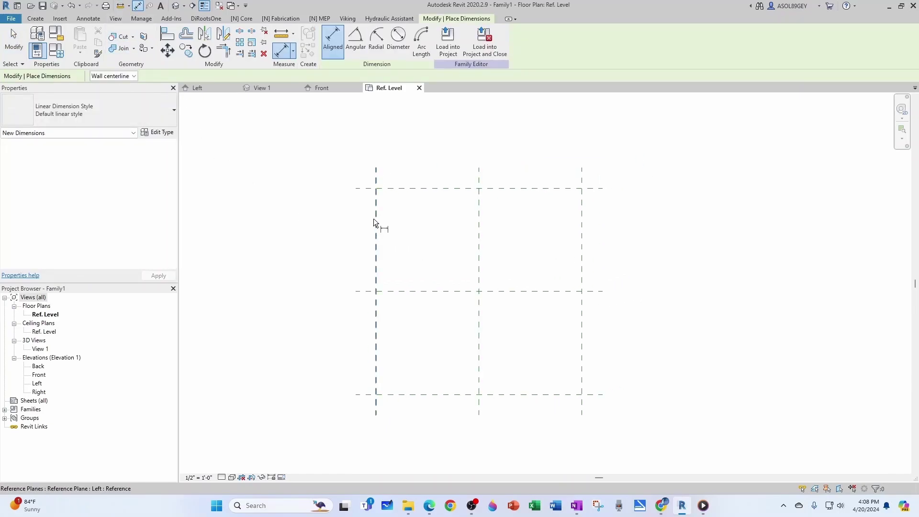
pyautogui.click(374, 219)
pyautogui.click(479, 221)
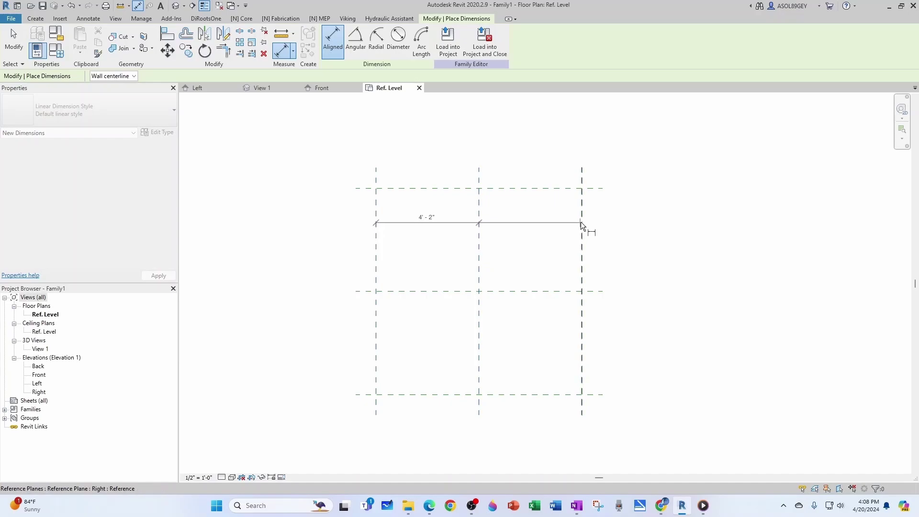
pyautogui.click(582, 222)
pyautogui.click(639, 225)
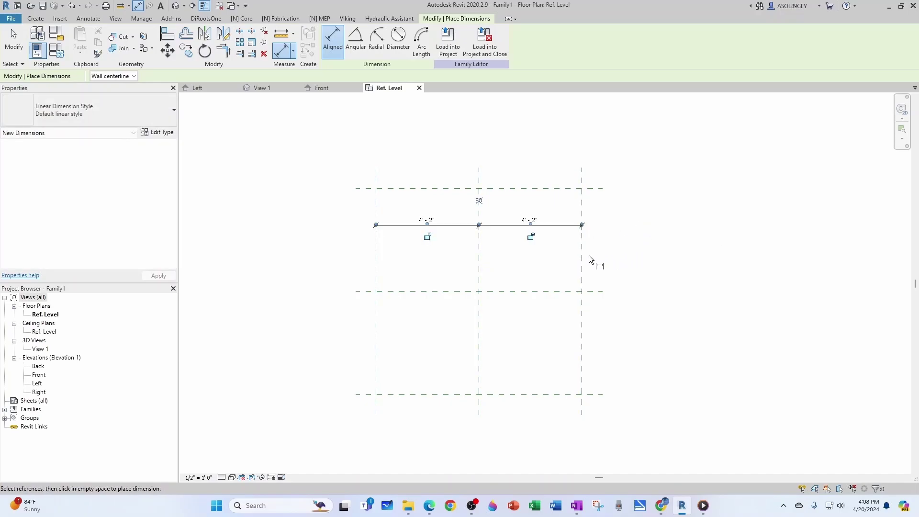
pyautogui.click(479, 201)
# - Add an overall width dimension between the Left and Right reference planes, above the plan
pyautogui.click(377, 204)
pyautogui.click(582, 205)
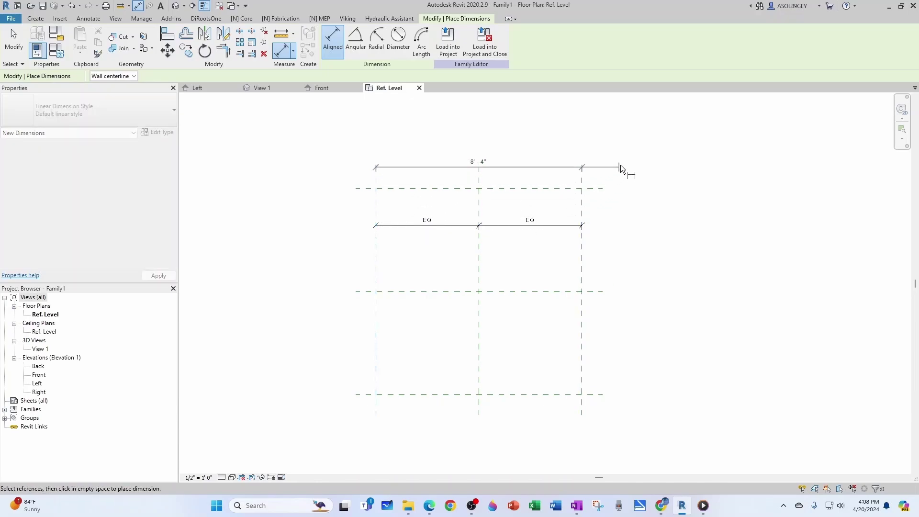
pyautogui.click(640, 142)
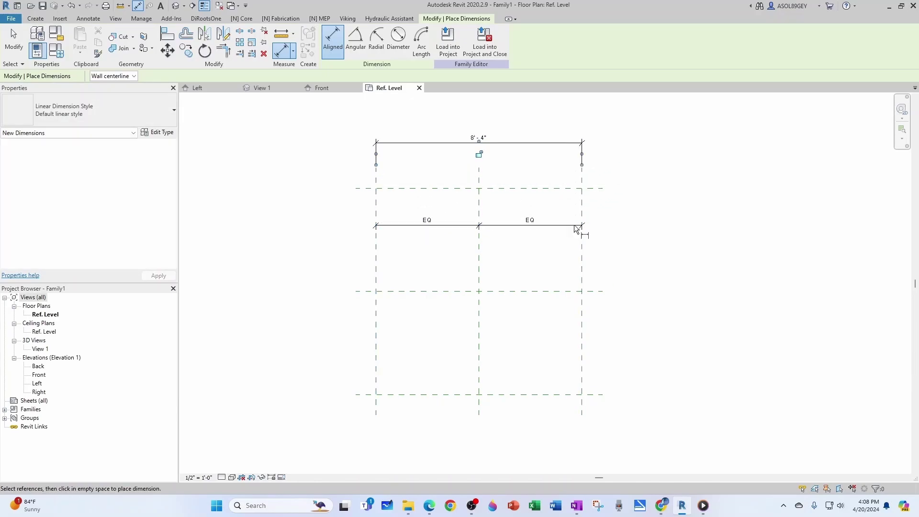
# - Place an aligned dimension string across the Back, center and Front reference planes and constrain its segments equal
pyautogui.click(363, 189)
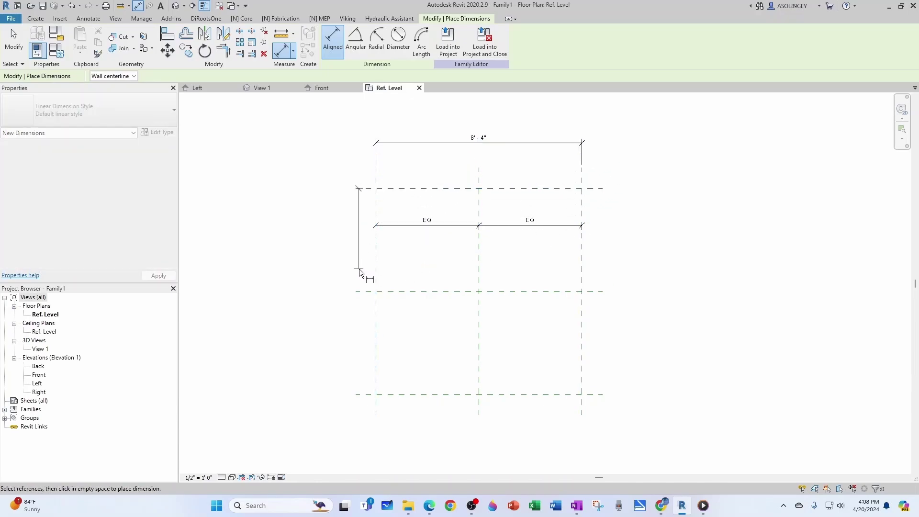
pyautogui.click(366, 296)
pyautogui.click(363, 396)
pyautogui.click(362, 427)
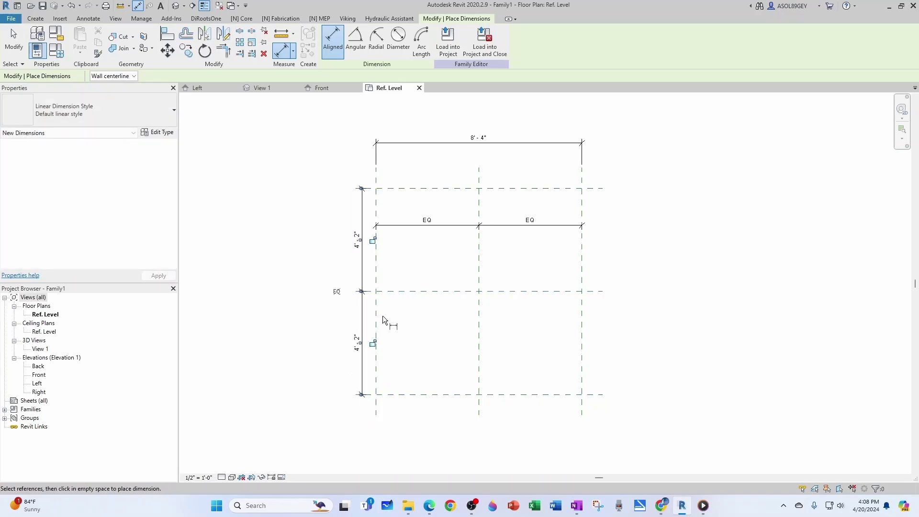
pyautogui.click(337, 291)
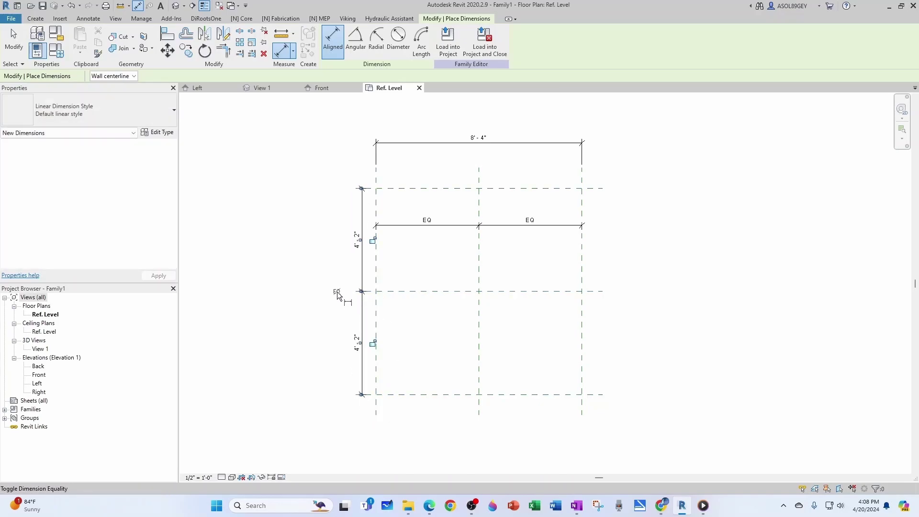
# - Add an overall dimension between the Back and Front reference planes, outside the equal-spaced vertical dimension string
pyautogui.click(386, 188)
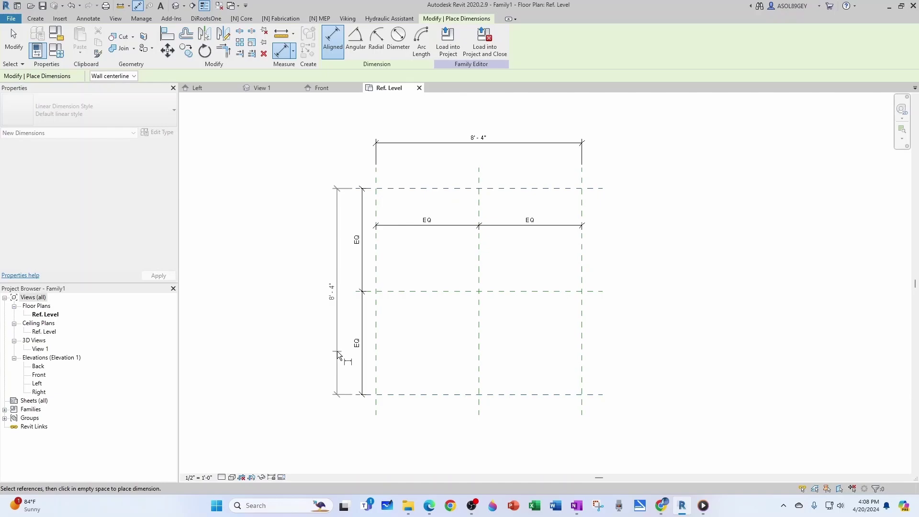
pyautogui.click(337, 351)
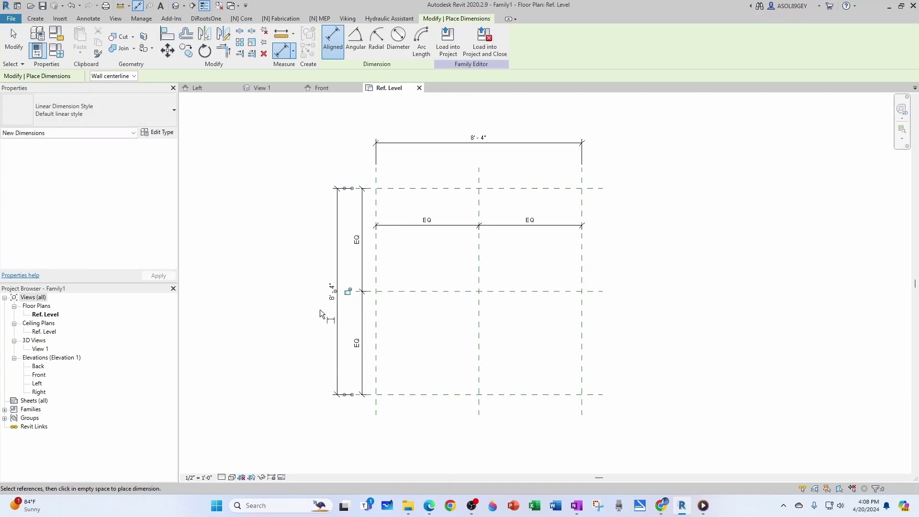
pyautogui.press('Escape')
pyautogui.press('Escape')
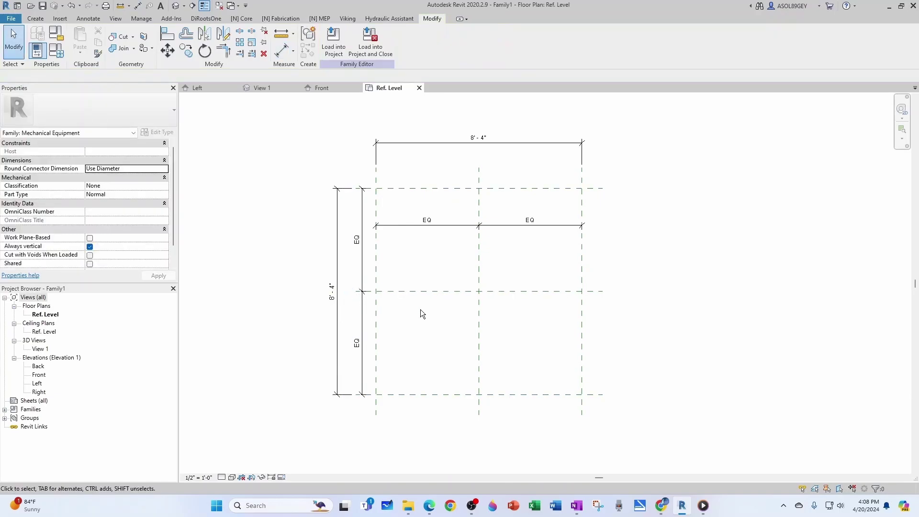
# - Label the overall Left-to-Right dimension with a new family type parameter named RTULength, grouped under Dimensions
pyautogui.click(476, 142)
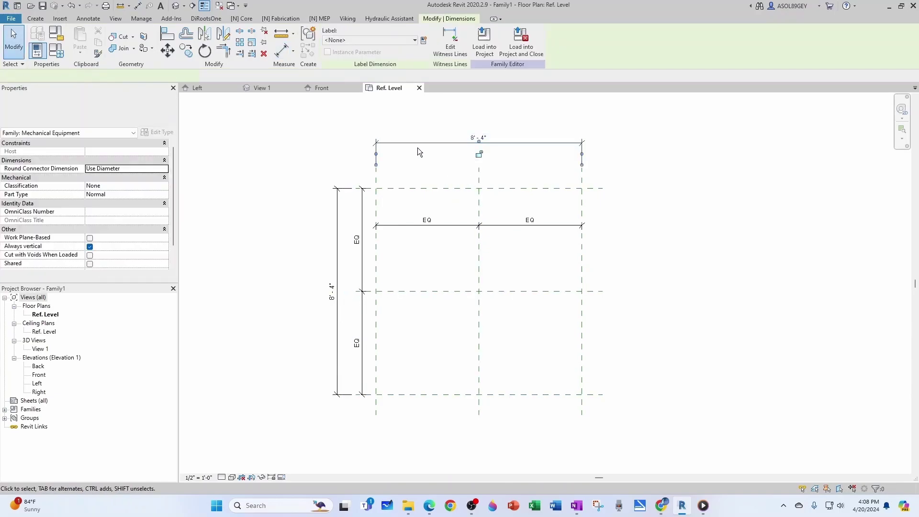
pyautogui.click(424, 41)
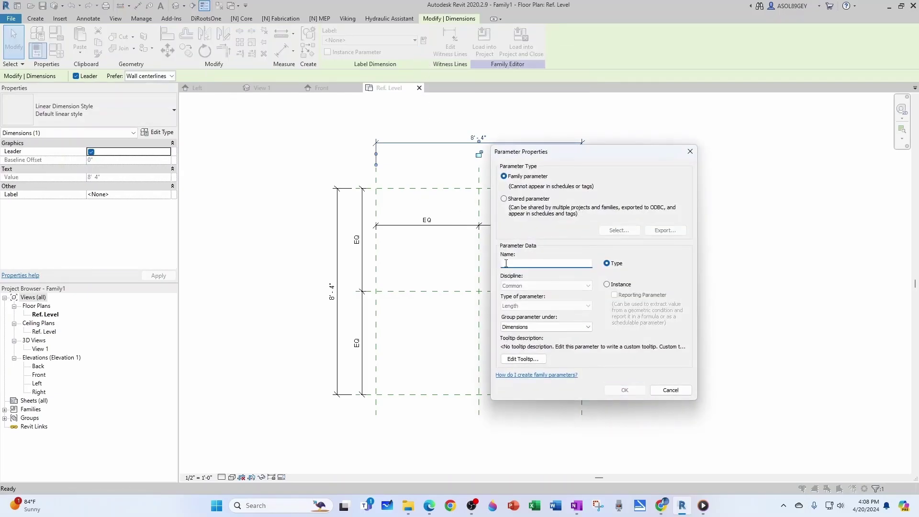
pyautogui.write('RTULength')
pyautogui.click(611, 393)
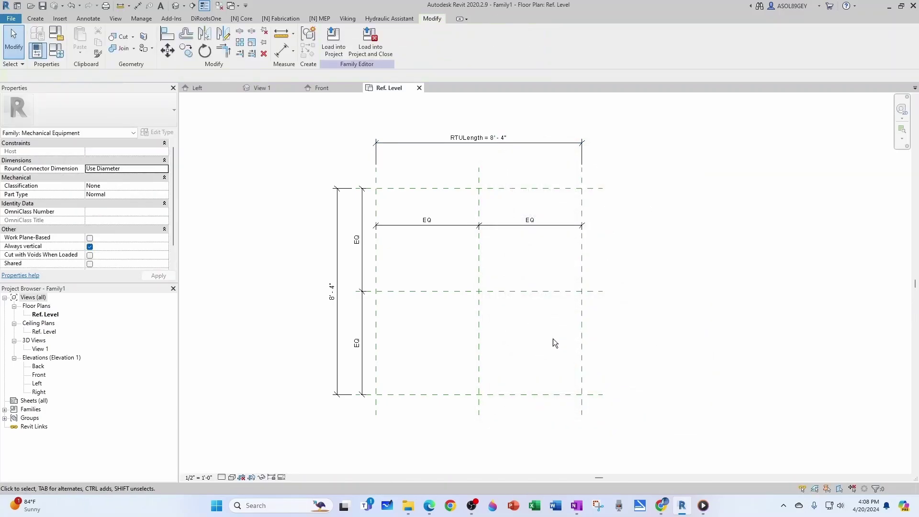
# - Label the overall Back-to-Front dimension with a new family type parameter named RTUWidth, grouped under Dimensions
pyautogui.click(338, 283)
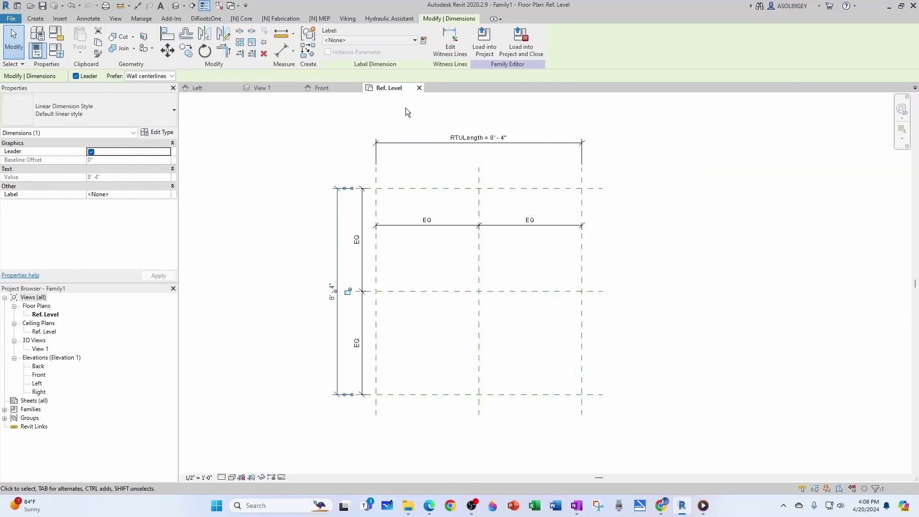
pyautogui.click(424, 40)
pyautogui.write('RTUWidth')
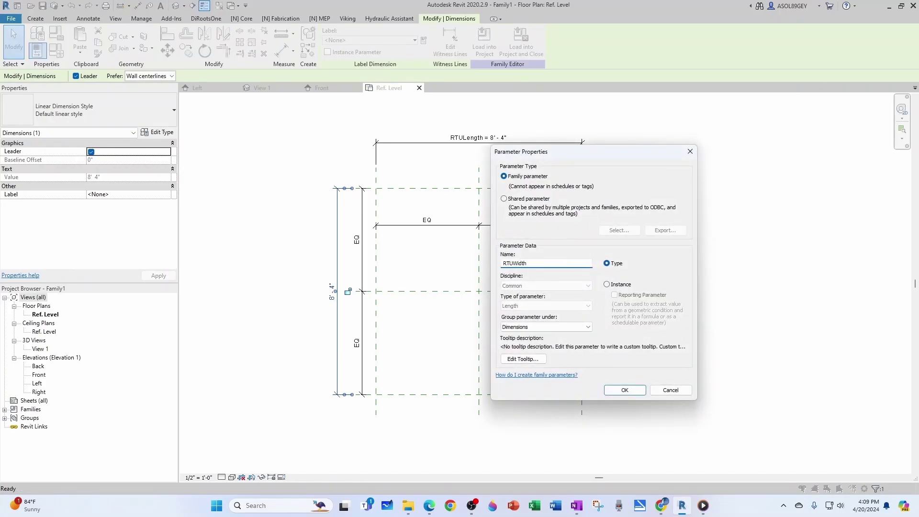
pyautogui.click(622, 391)
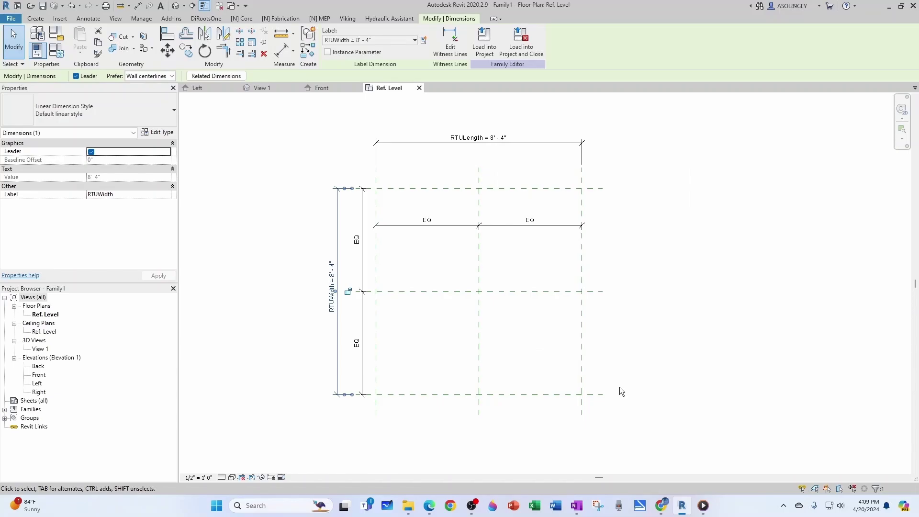
pyautogui.click(620, 387)
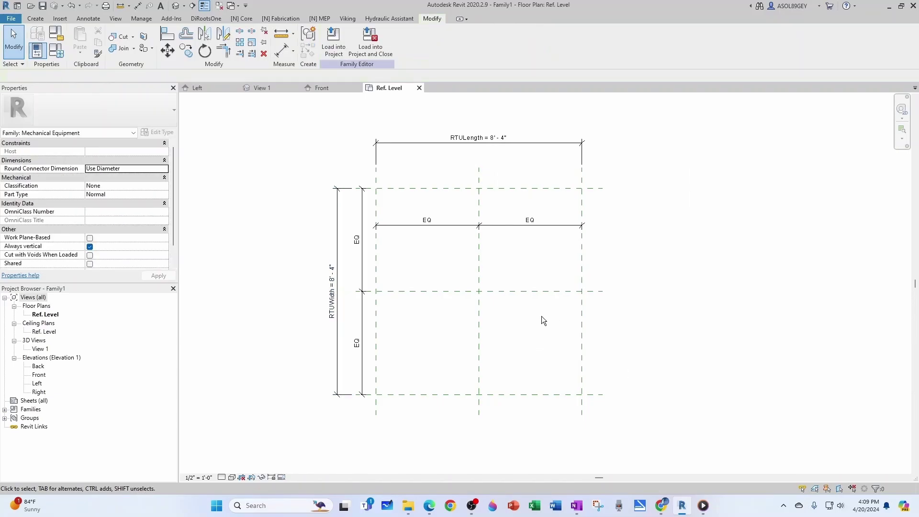
# - In the Front elevation, create a reference plane offset 3' 4" above the Ref. Level line by picking that line
pyautogui.doubleClick(40, 375)
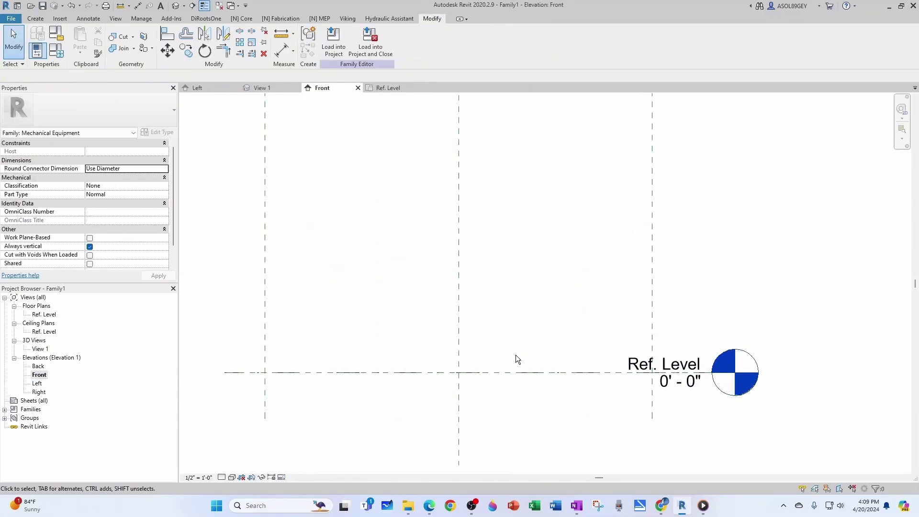
pyautogui.press('r')
pyautogui.press('p')
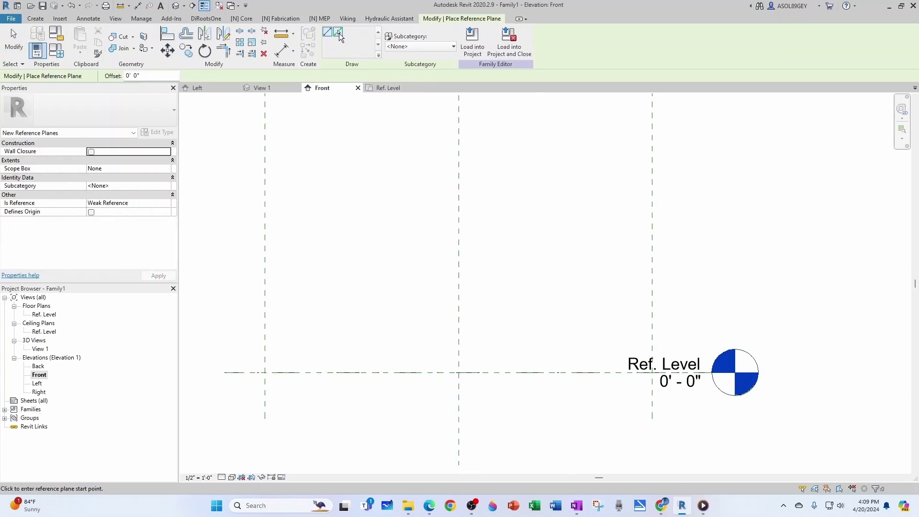
pyautogui.click(339, 33)
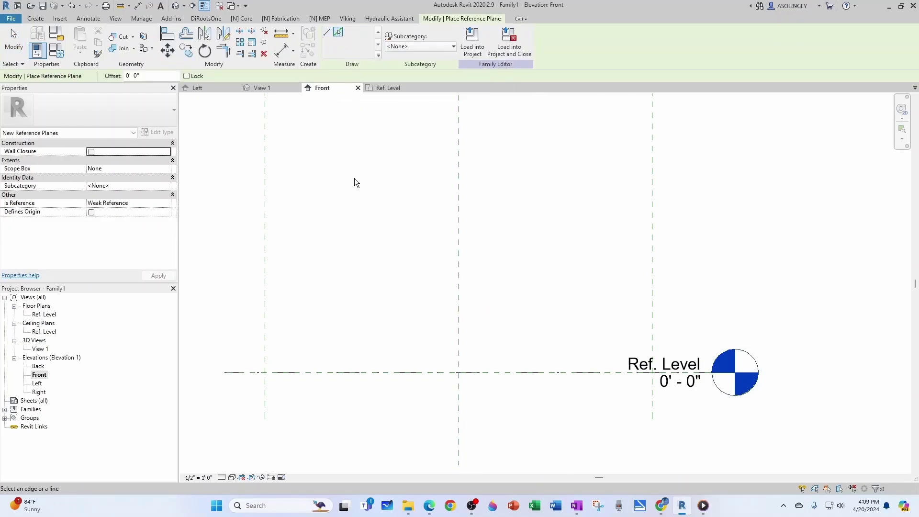
pyautogui.moveTo(146, 76); pyautogui.dragTo(116, 80)
pyautogui.write('3\' 4"')
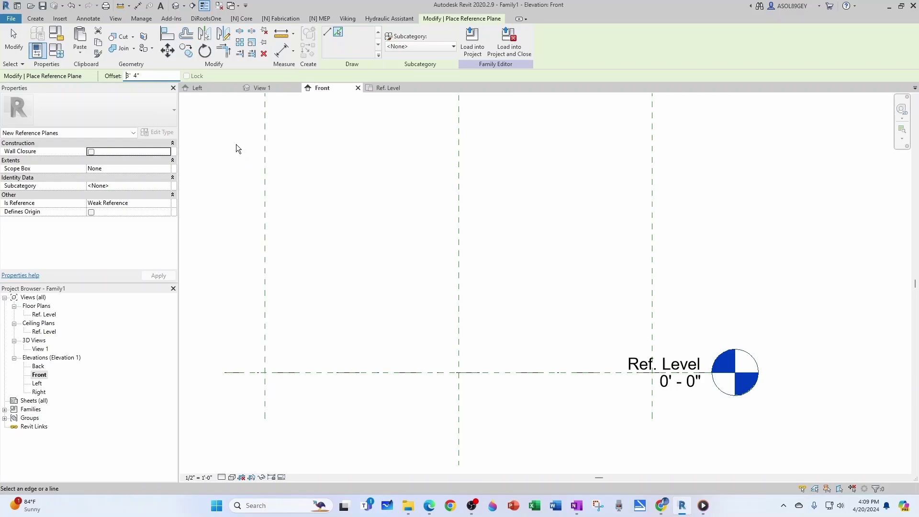
pyautogui.click(386, 371)
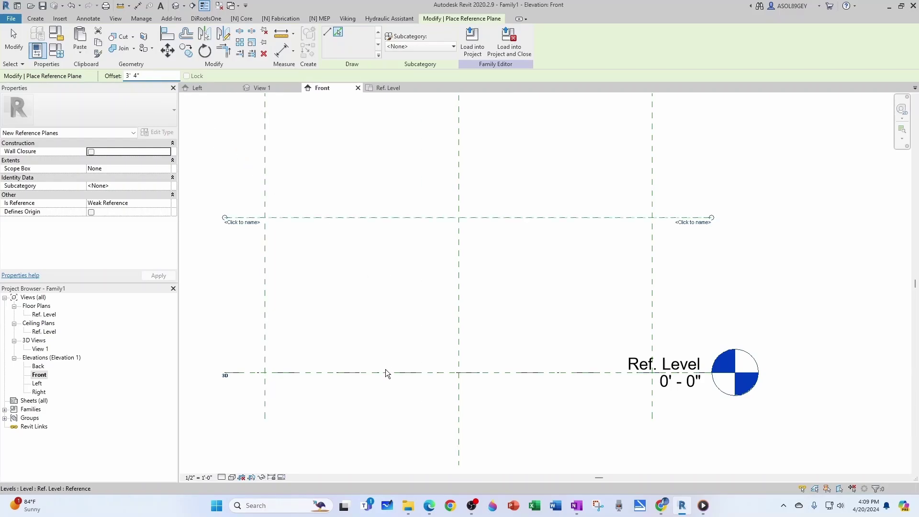
# - Name the new horizontal reference plane above Ref. Level Top
pyautogui.click(706, 224)
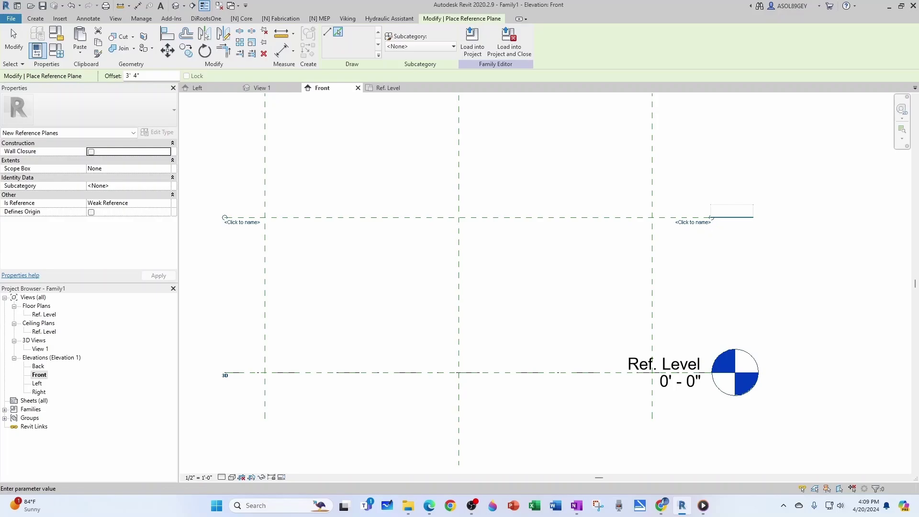
pyautogui.write('Top')
pyautogui.press('Return')
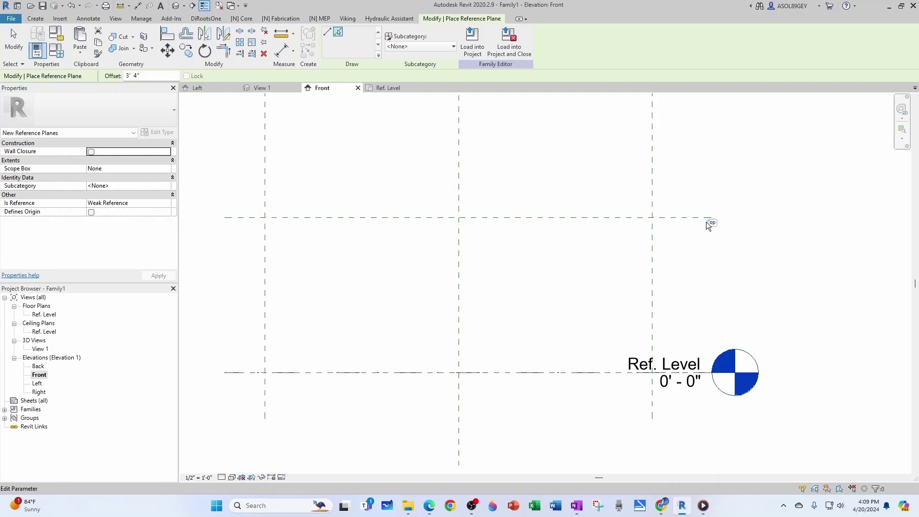
# - In the Ref. Level plan, move the horizontal EQ dimension string above the Back plane, just below the RTULength dimension
pyautogui.click(383, 90)
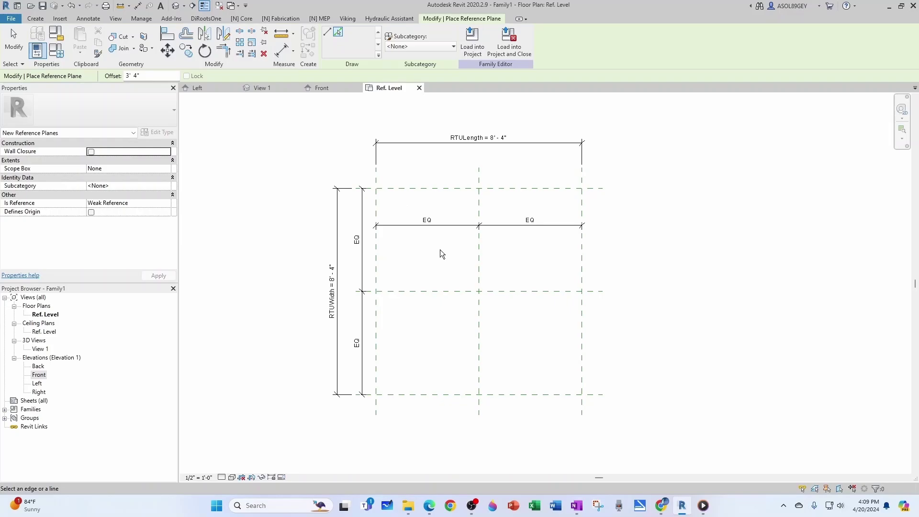
pyautogui.press('Escape')
pyautogui.scroll(2, 441, 254)
pyautogui.click(448, 222)
pyautogui.moveTo(448, 221); pyautogui.dragTo(446, 130)
pyautogui.click(431, 189)
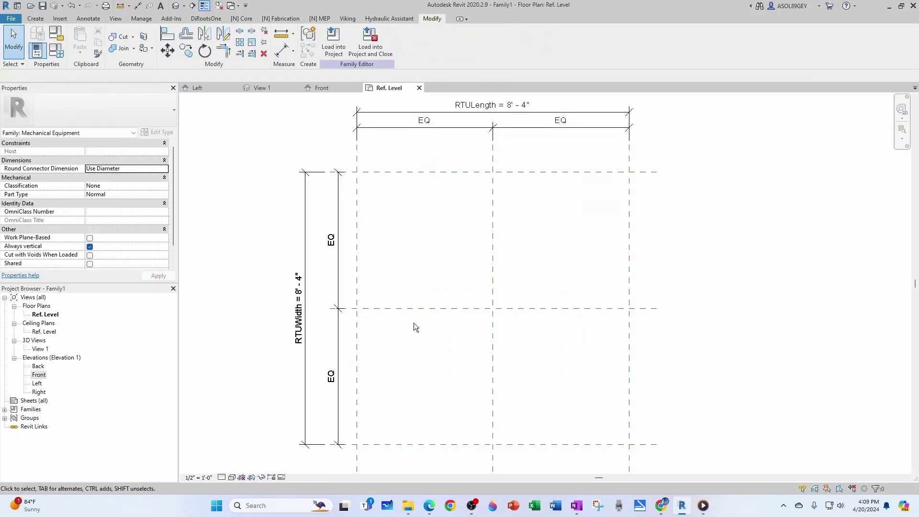
pyautogui.click(37, 20)
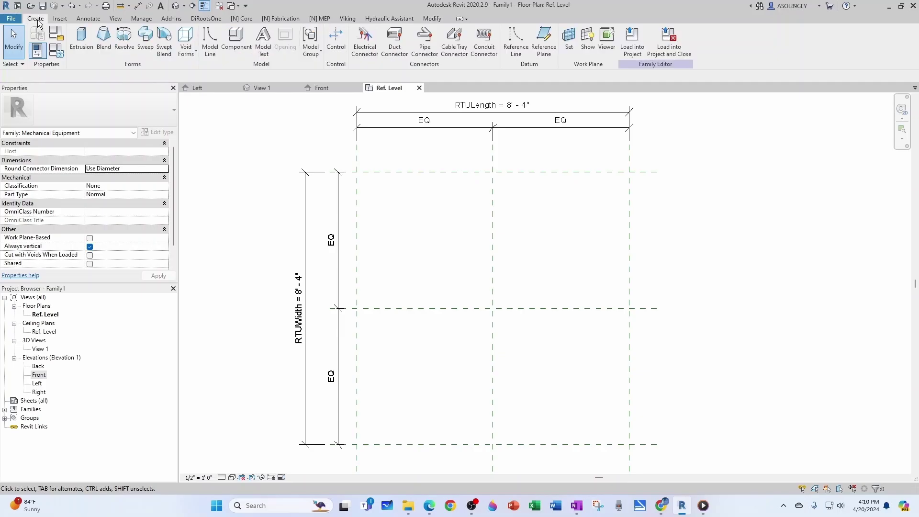
pyautogui.click(84, 39)
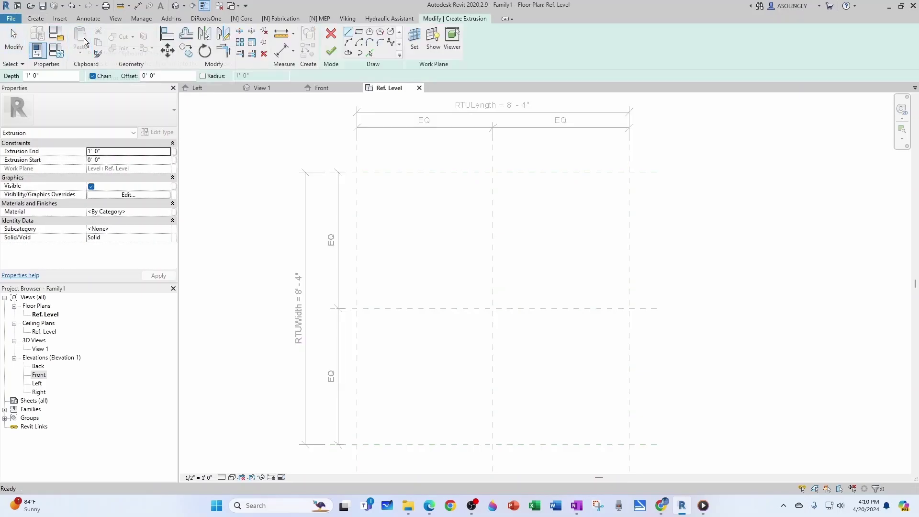
pyautogui.click(359, 32)
pyautogui.click(389, 217)
pyautogui.click(595, 401)
pyautogui.press('Escape')
pyautogui.press('Escape')
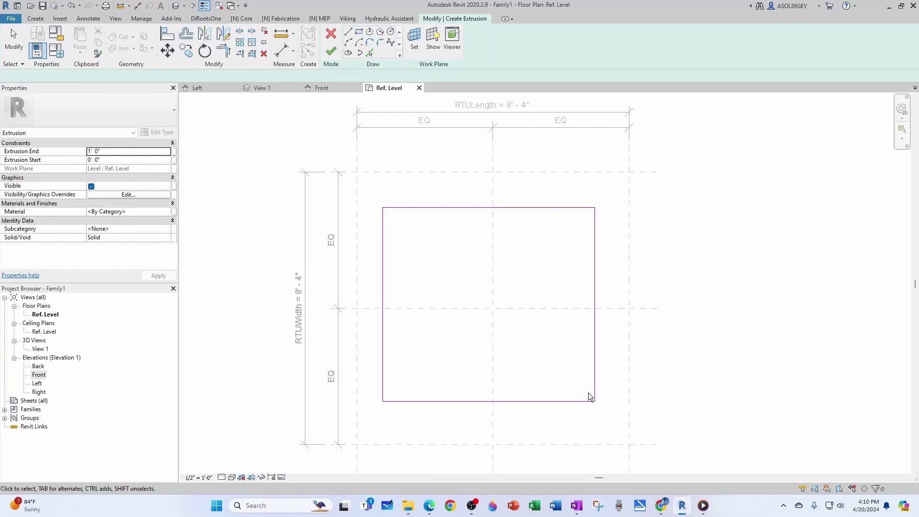
pyautogui.press('a')
pyautogui.press('l')
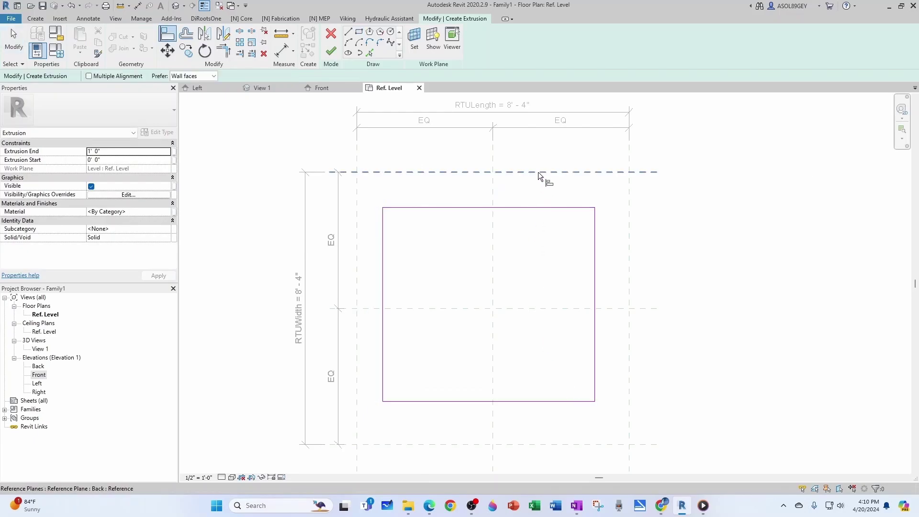
pyautogui.click(539, 171)
pyautogui.click(535, 207)
pyautogui.click(478, 187)
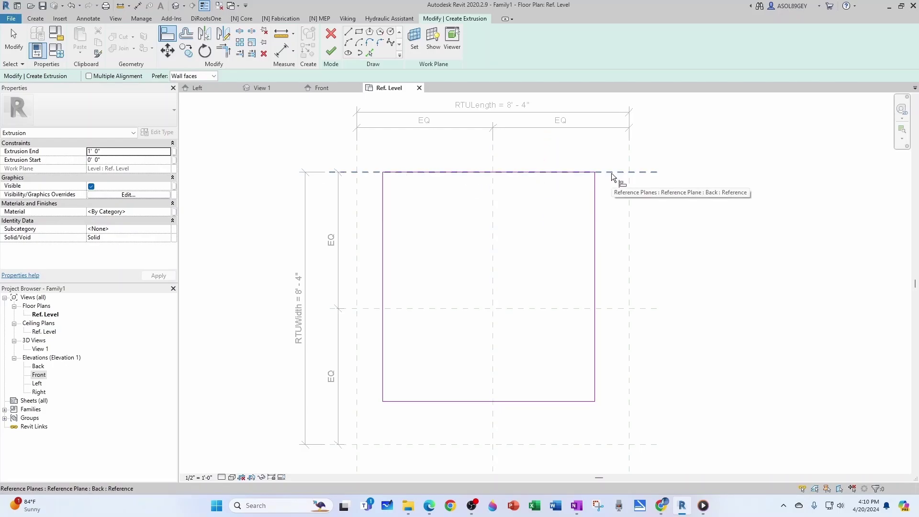
pyautogui.press('Escape')
pyautogui.press('Escape')
pyautogui.click(331, 33)
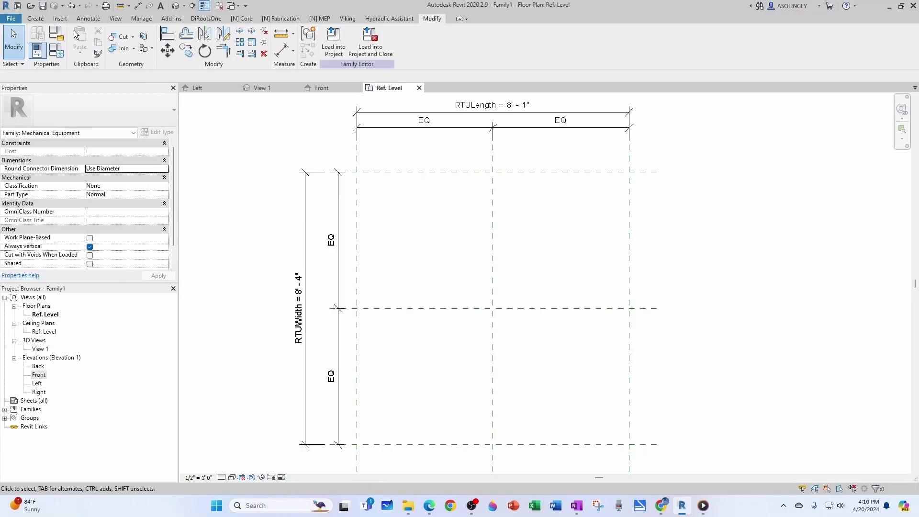
# - Start an extrusion sketch and create locked lines picked from the Back, Right, Front and Left reference planes
pyautogui.click(35, 18)
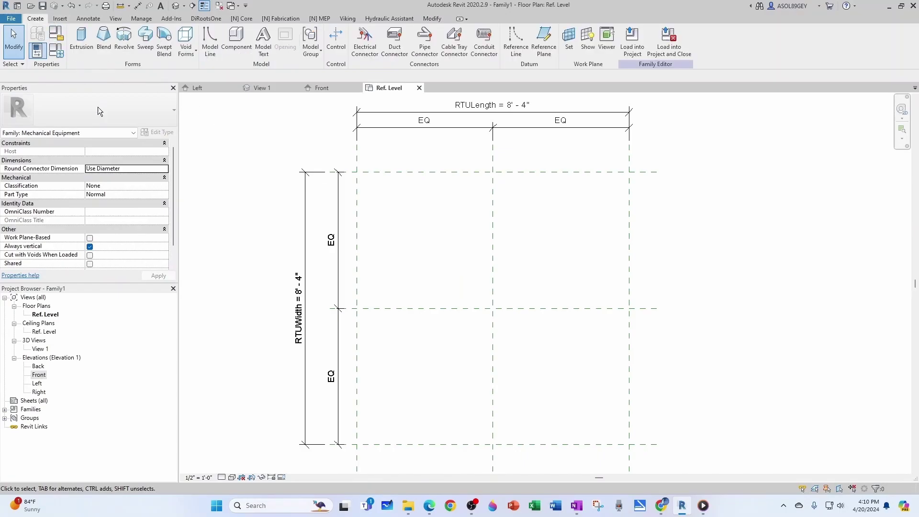
pyautogui.click(88, 45)
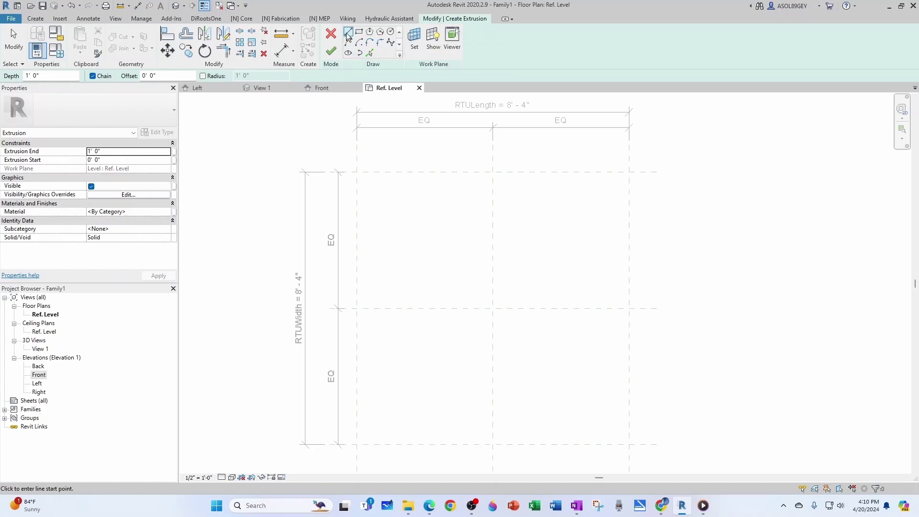
pyautogui.click(370, 54)
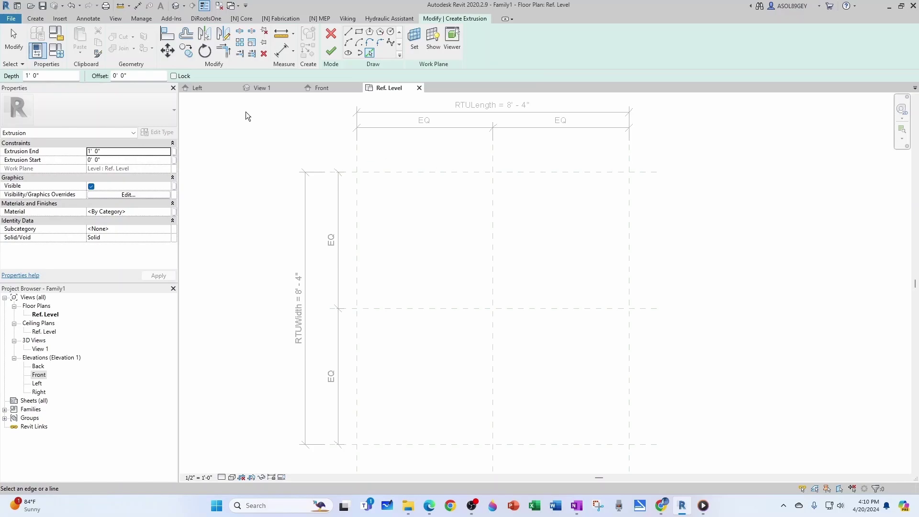
pyautogui.click(174, 76)
pyautogui.click(454, 172)
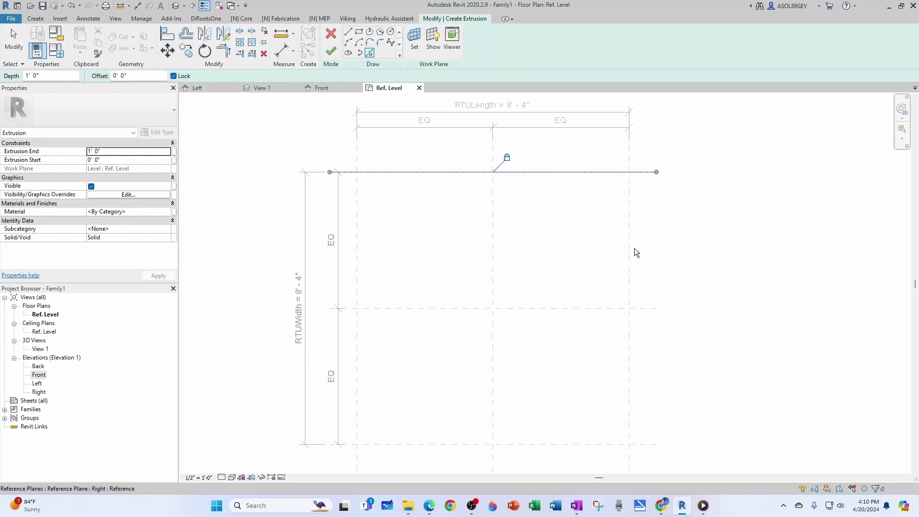
pyautogui.click(628, 246)
pyautogui.click(570, 447)
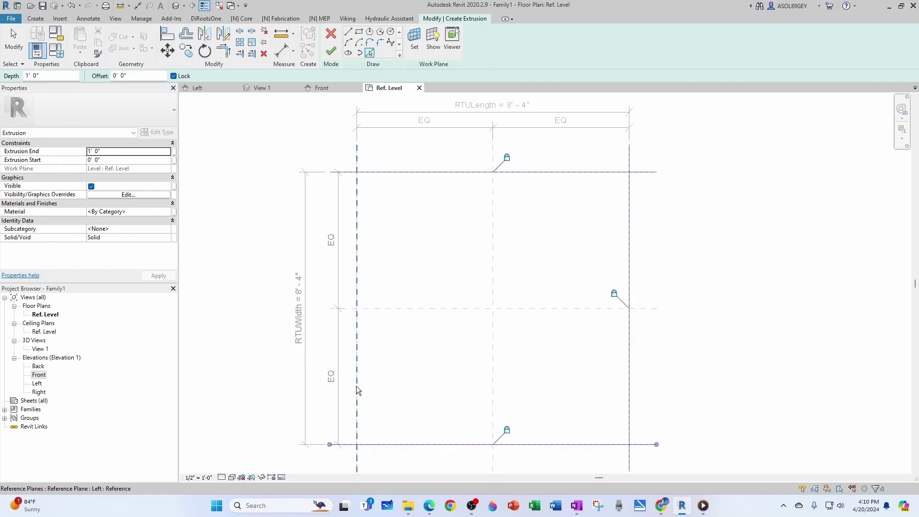
pyautogui.click(357, 386)
pyautogui.press('Escape')
pyautogui.press('Escape')
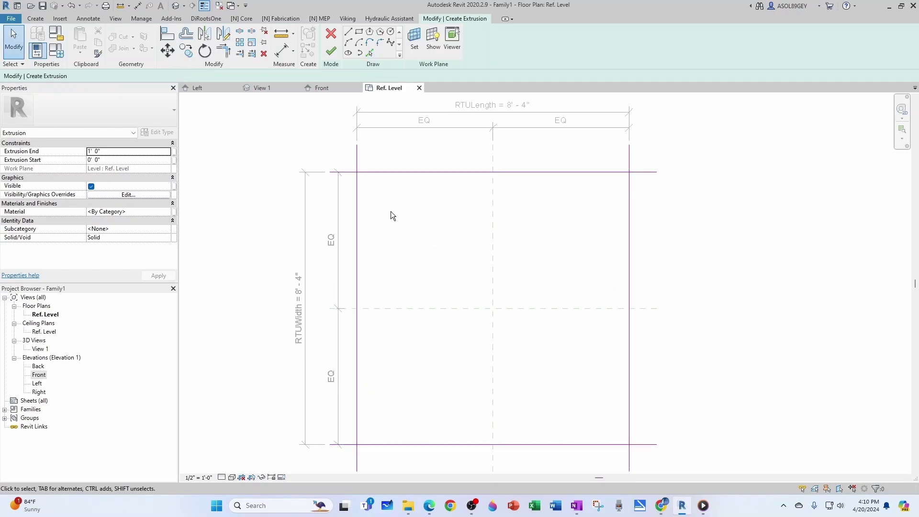
# - Trim the four overlapping sketch lines to corners so they form a closed rectangle
pyautogui.press('t')
pyautogui.press('r')
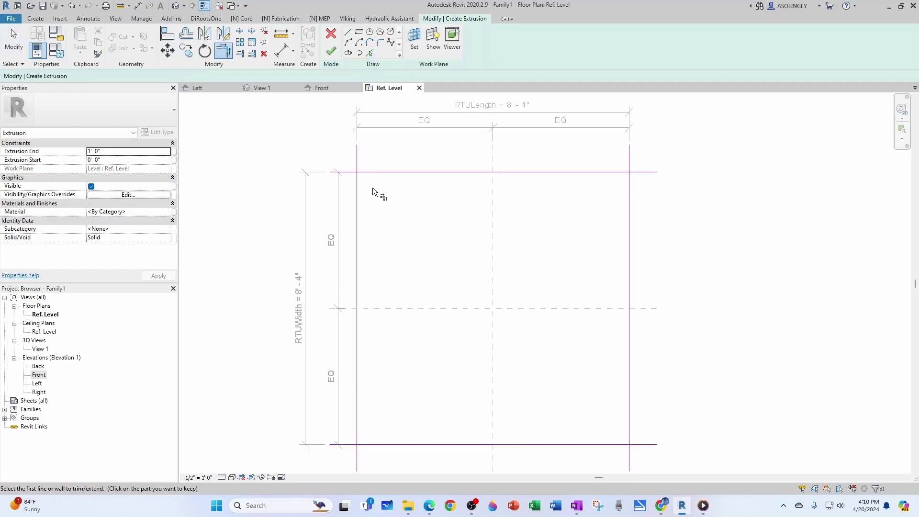
pyautogui.click(357, 187)
pyautogui.click(364, 175)
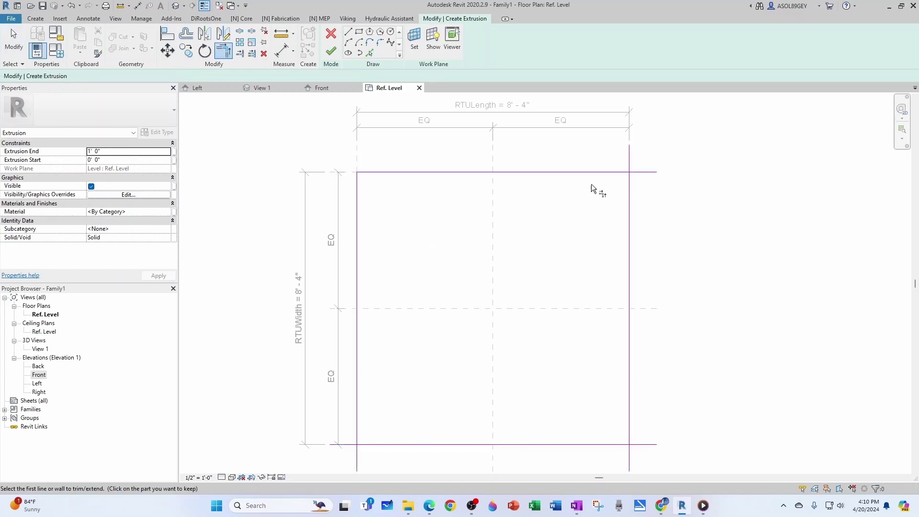
pyautogui.click(615, 173)
pyautogui.click(629, 191)
pyautogui.click(628, 433)
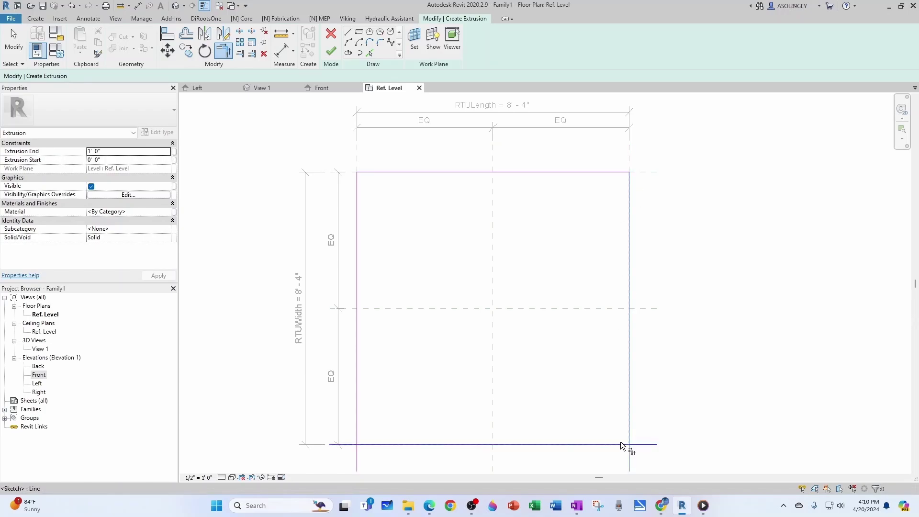
pyautogui.click(622, 443)
pyautogui.click(369, 444)
pyautogui.click(358, 430)
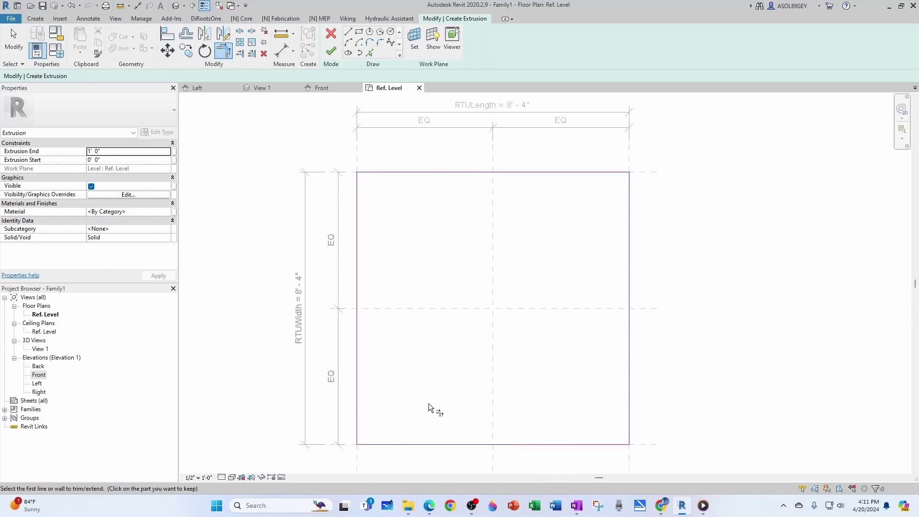
# - Set the extrusion end to 30 inches, finish the sketch and inspect the resulting solid in 3D View 1
pyautogui.press('Escape')
pyautogui.press('Escape')
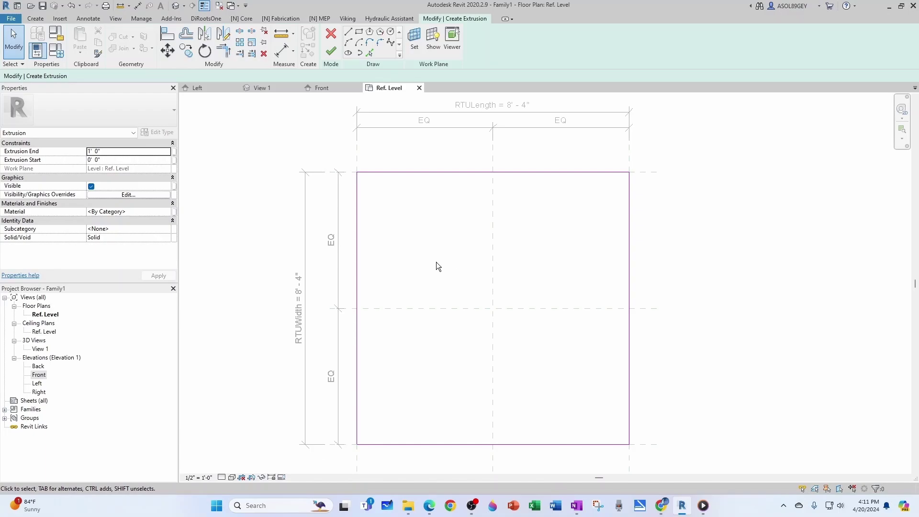
pyautogui.click(117, 151)
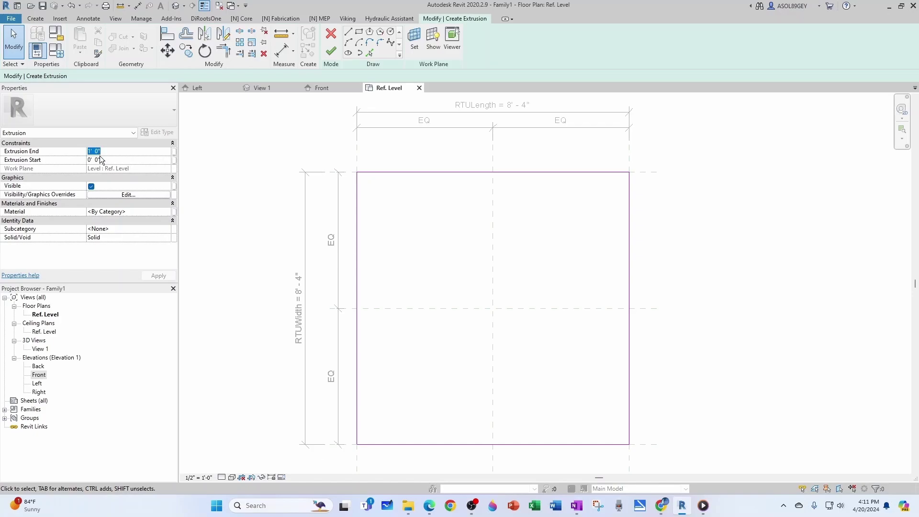
pyautogui.write('30')
pyautogui.click(331, 51)
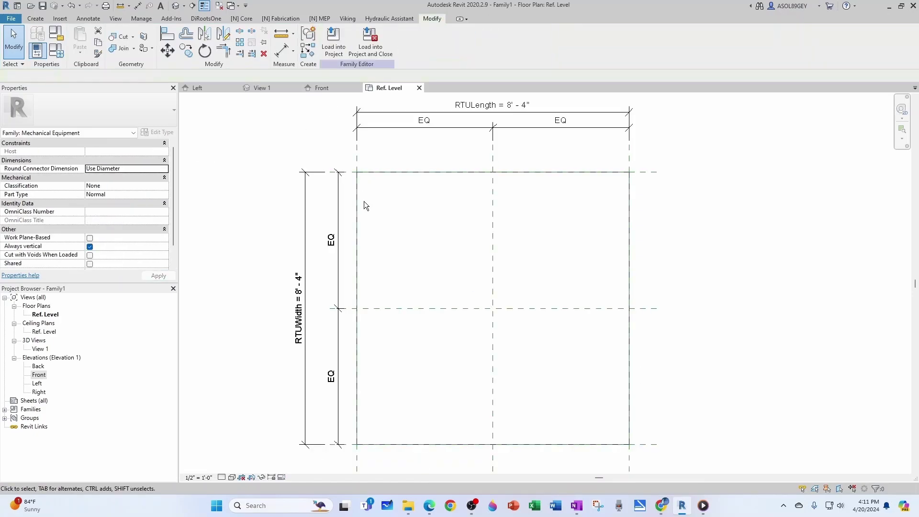
pyautogui.click(262, 88)
pyautogui.scroll(-3, 426, 271)
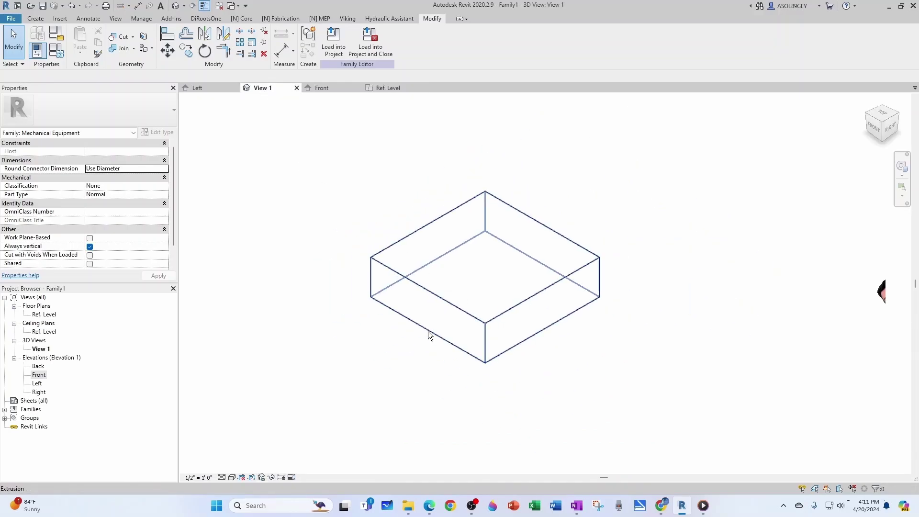
pyautogui.keyDown('shift'); pyautogui.moveTo(429, 332); pyautogui.dragTo(451, 324, button='middle'); pyautogui.keyUp('shift')
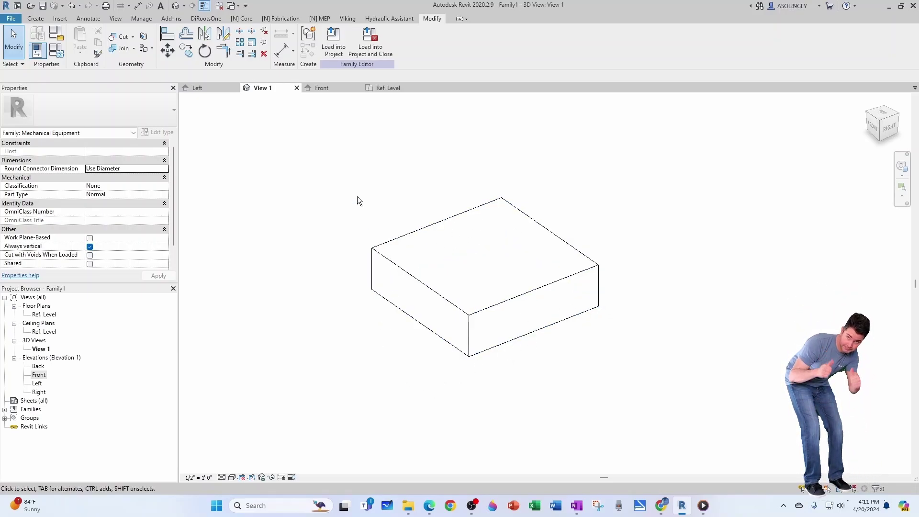
# - In the Front elevation, align the extrusion's top face to the Top reference plane and lock it there
pyautogui.click(330, 89)
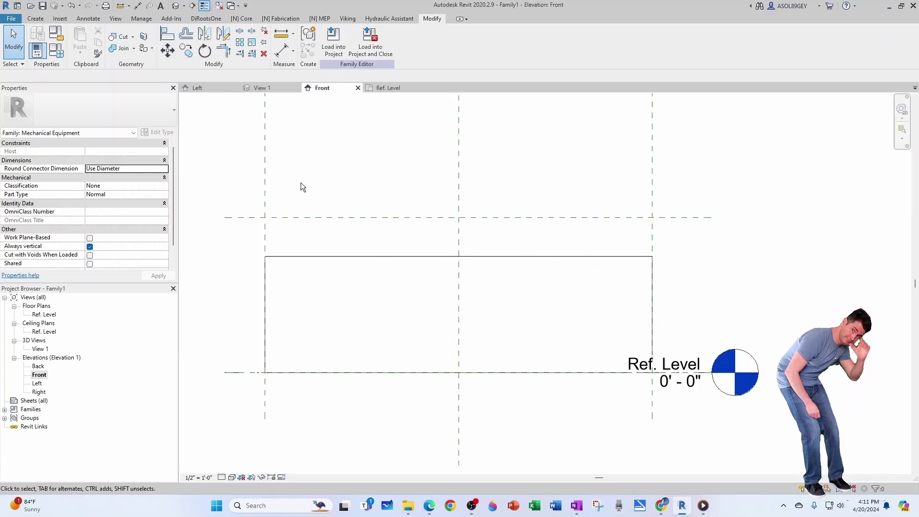
pyautogui.click(395, 258)
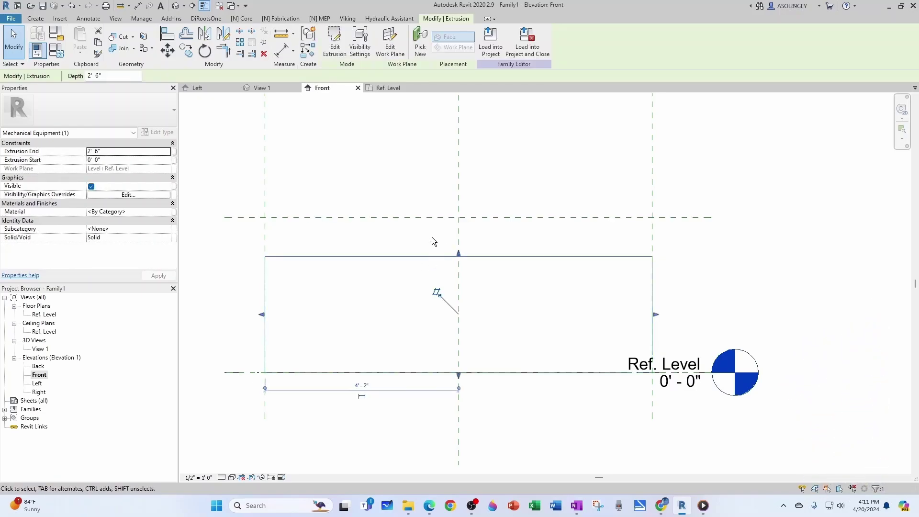
pyautogui.click(409, 243)
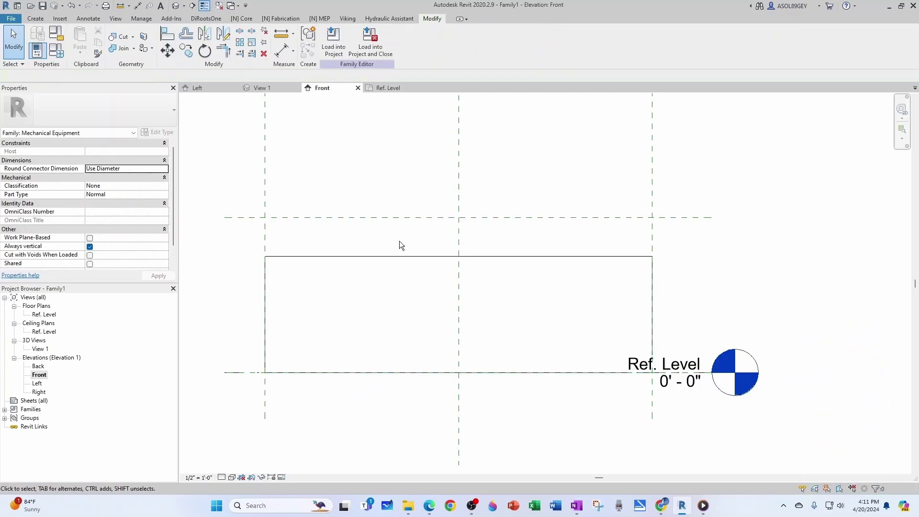
pyautogui.press('a')
pyautogui.press('l')
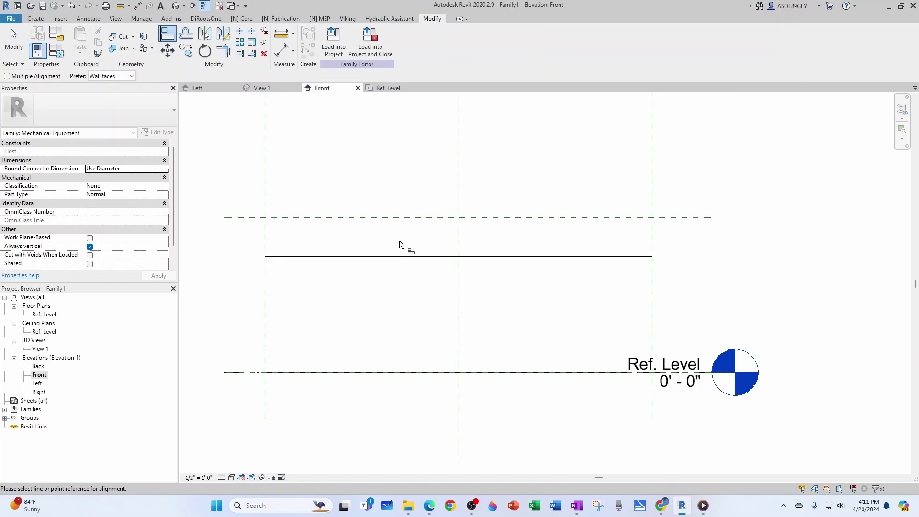
pyautogui.click(411, 219)
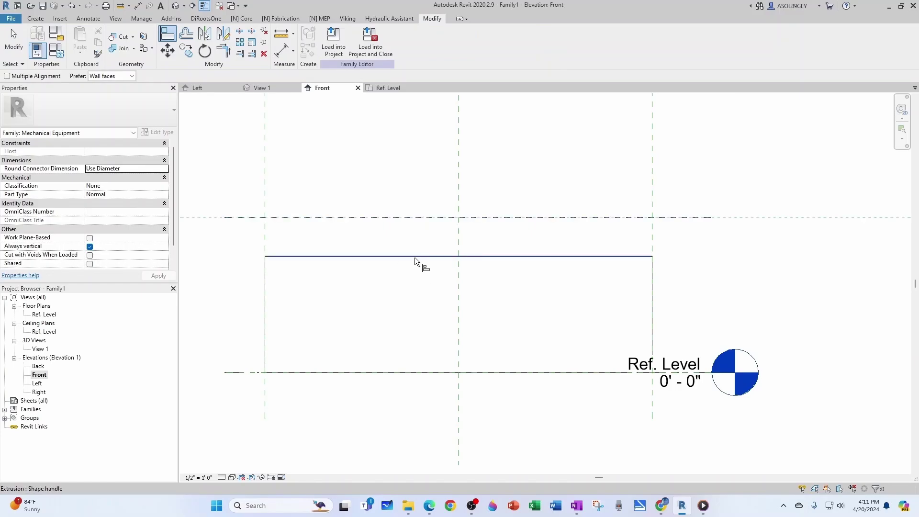
pyautogui.click(420, 257)
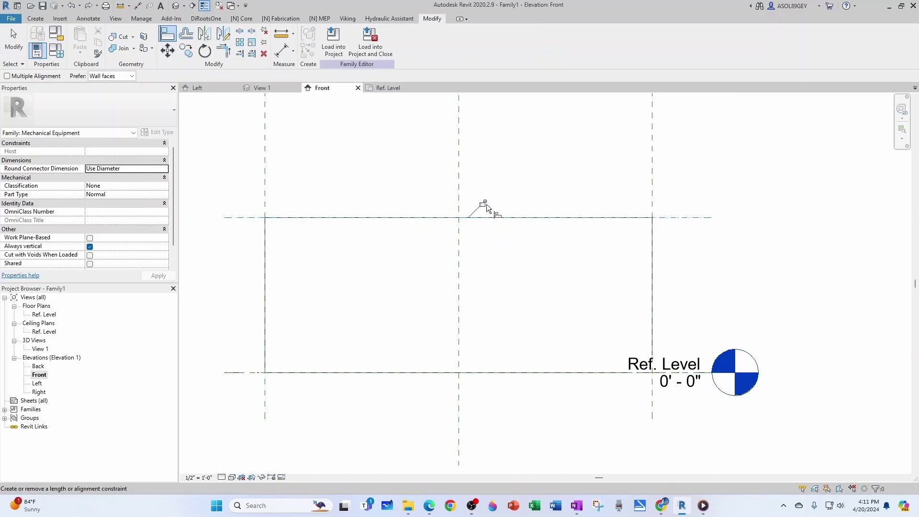
pyautogui.press('Escape')
pyautogui.press('Escape')
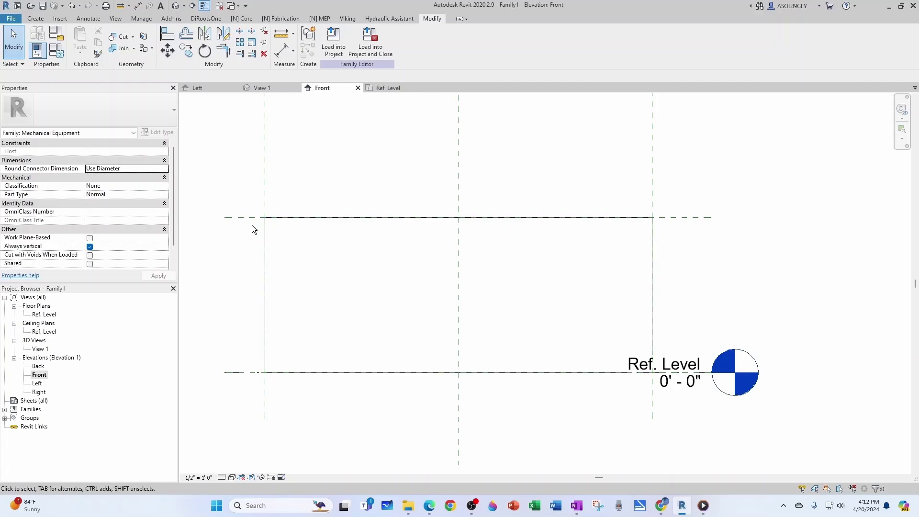
# - Dimension the vertical distance from Ref. Level to the Top reference plane, placed beside the extrusion
pyautogui.press('d')
pyautogui.press('i')
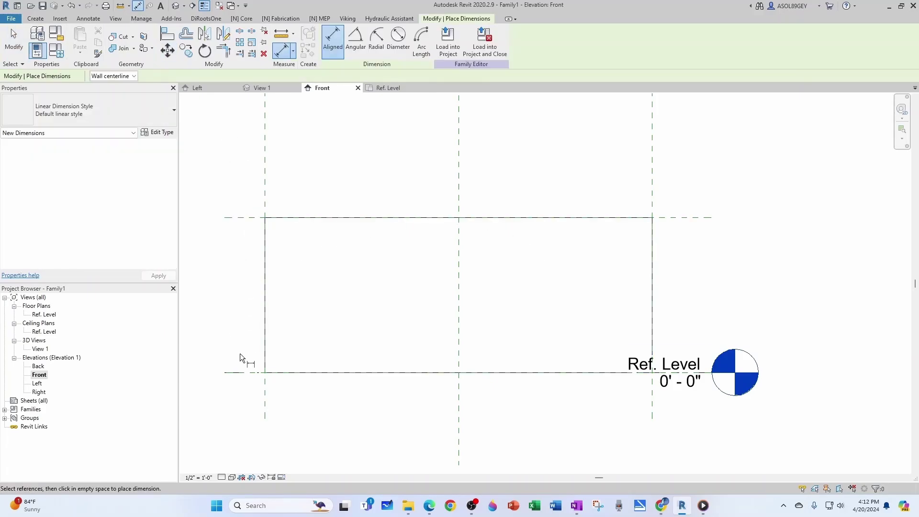
pyautogui.click(244, 372)
pyautogui.click(248, 218)
pyautogui.click(243, 262)
pyautogui.press('Escape')
# - Label the vertical dimension with a new family type parameter named RTUHeight
pyautogui.click(243, 257)
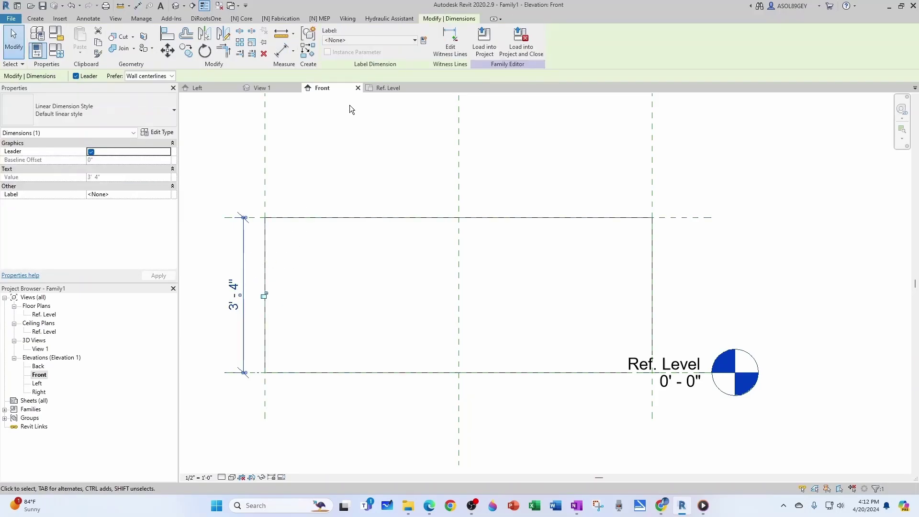
pyautogui.click(424, 41)
pyautogui.write('R')
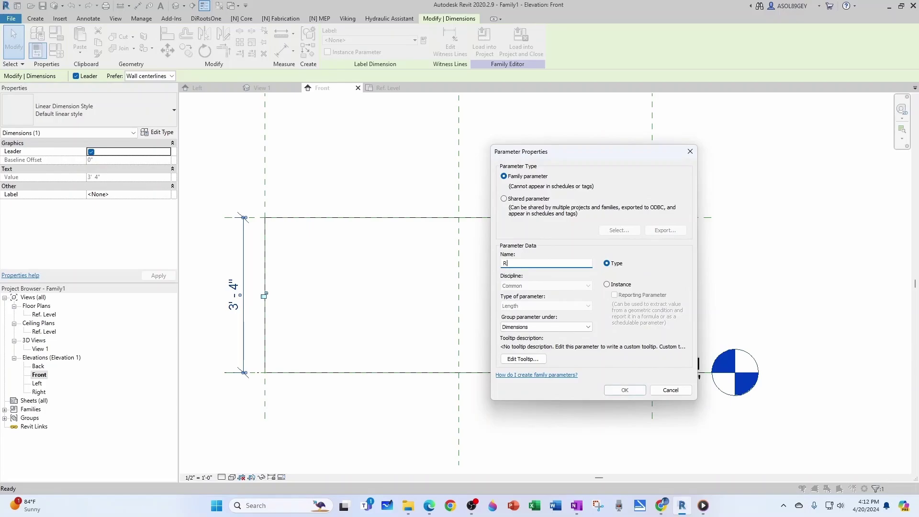
pyautogui.write('TUHeight')
pyautogui.click(617, 390)
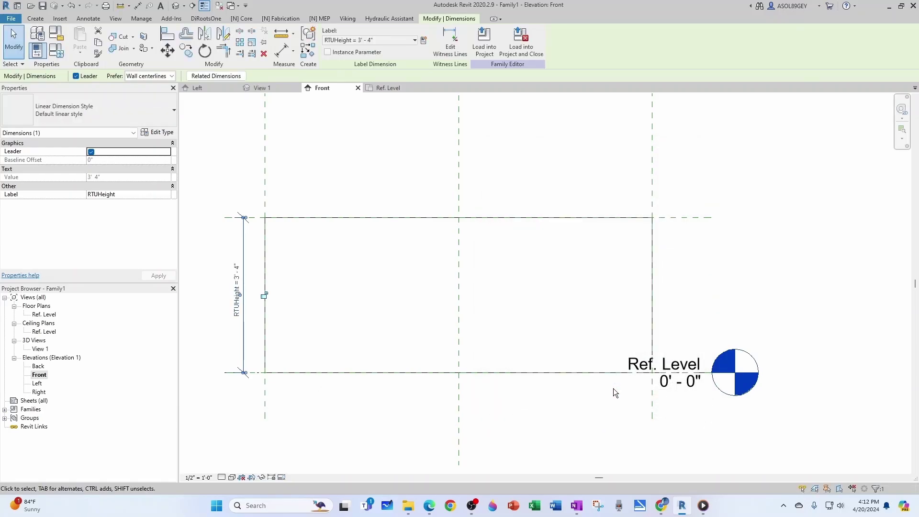
pyautogui.click(316, 119)
# - In 3D View 1, open Family Types and create a new family type named ZJ150
pyautogui.click(271, 88)
pyautogui.keyDown('shift'); pyautogui.moveTo(536, 278); pyautogui.dragTo(532, 319, button='middle'); pyautogui.keyUp('shift')
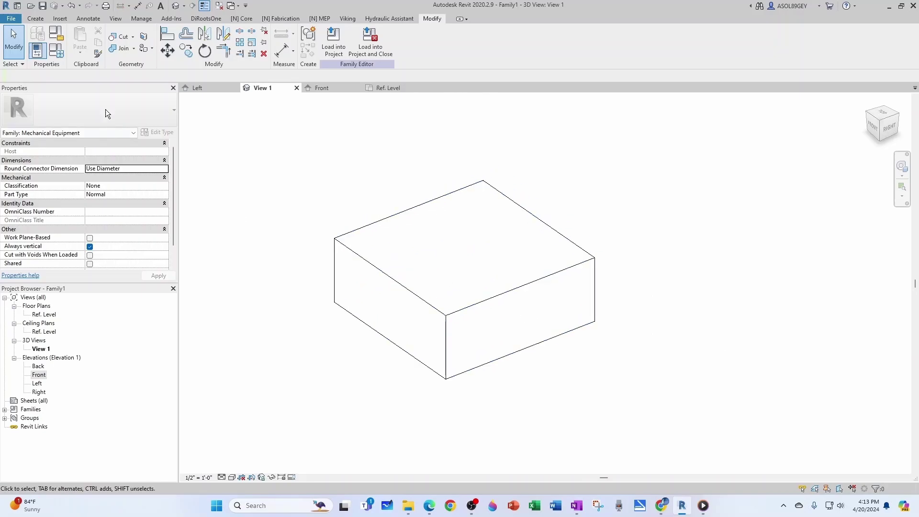
pyautogui.click(61, 58)
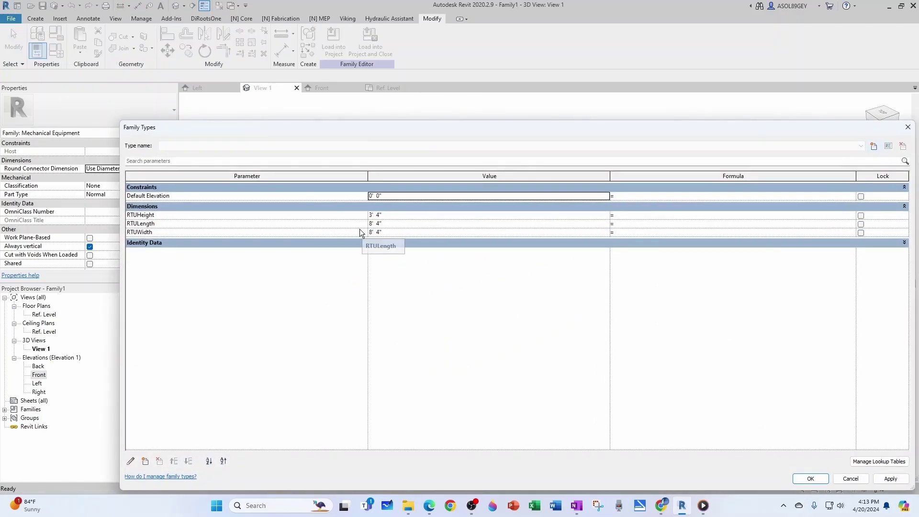
pyautogui.click(874, 146)
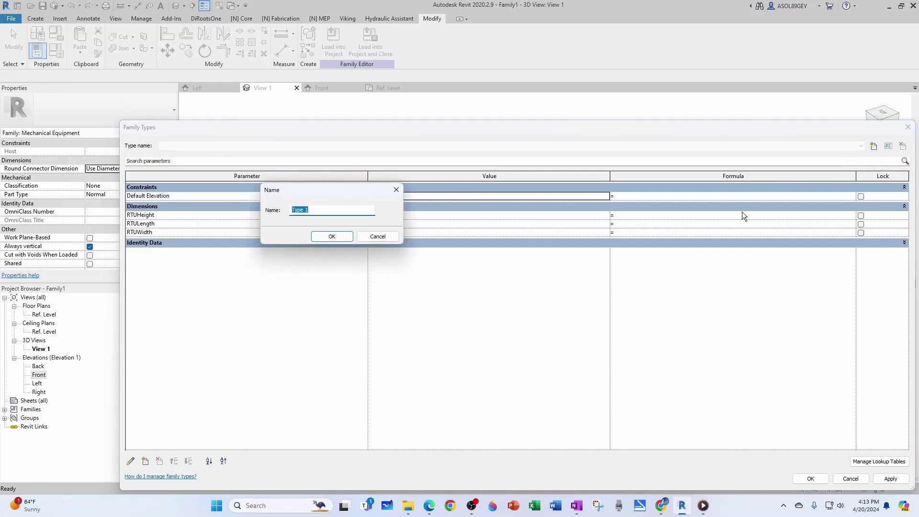
pyautogui.write('ZJ150')
pyautogui.press('Return')
# - Consult the ZJ150 row of the unit dimension table in Snipping Tool, and return to Revit
pyautogui.hotkey('alt', 'Tab')
pyautogui.moveTo(695, 123); pyautogui.dragTo(482, 97)
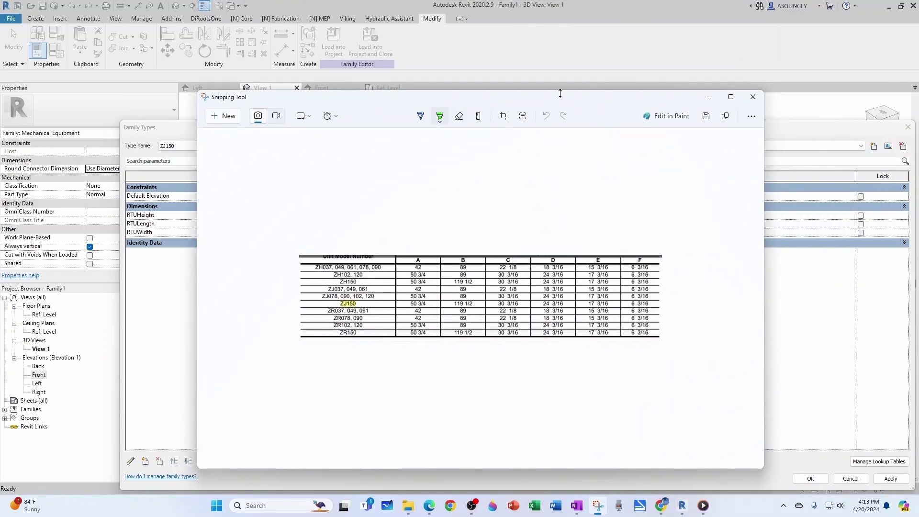
pyautogui.hotkey('alt', 'Tab')
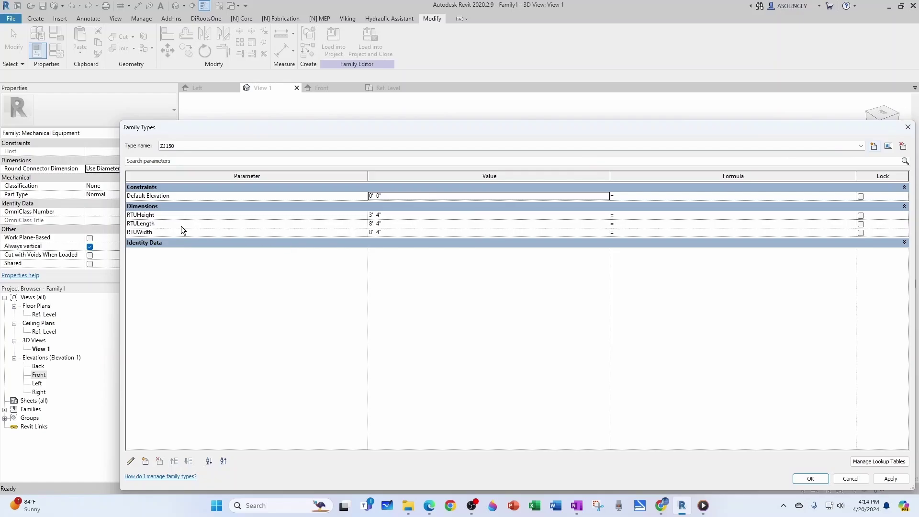
# - For type ZJ150, set RTULength to 119.5 inches and RTUWidth to 59 inches, applying each change to the model
pyautogui.click(393, 225)
pyautogui.write('119.5')
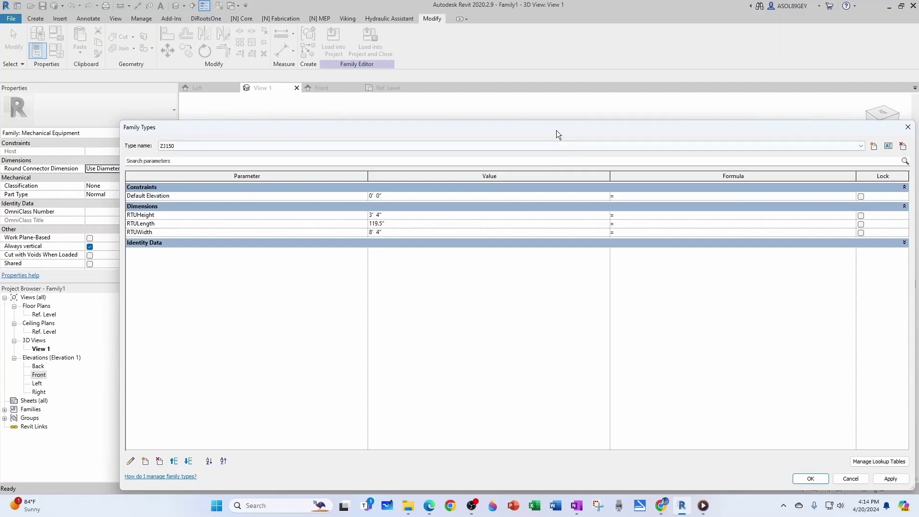
pyautogui.moveTo(556, 131); pyautogui.dragTo(918, 82)
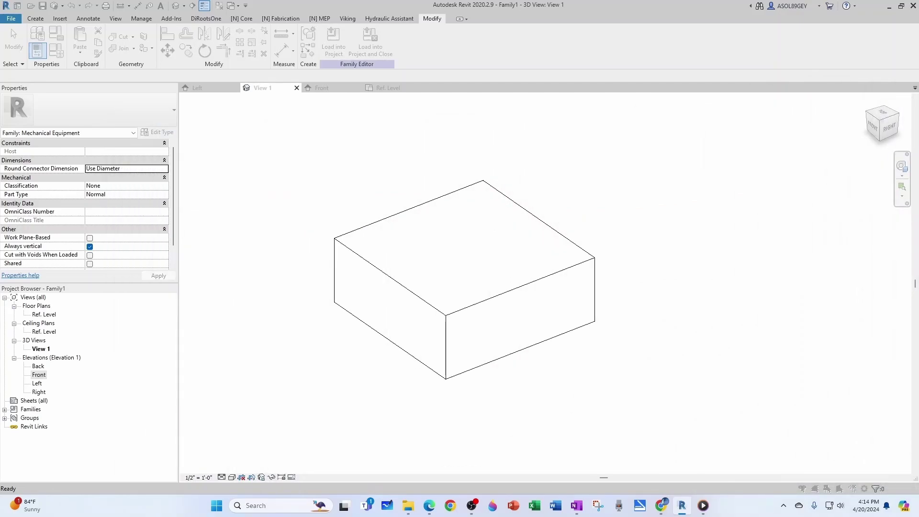
pyautogui.press('Return')
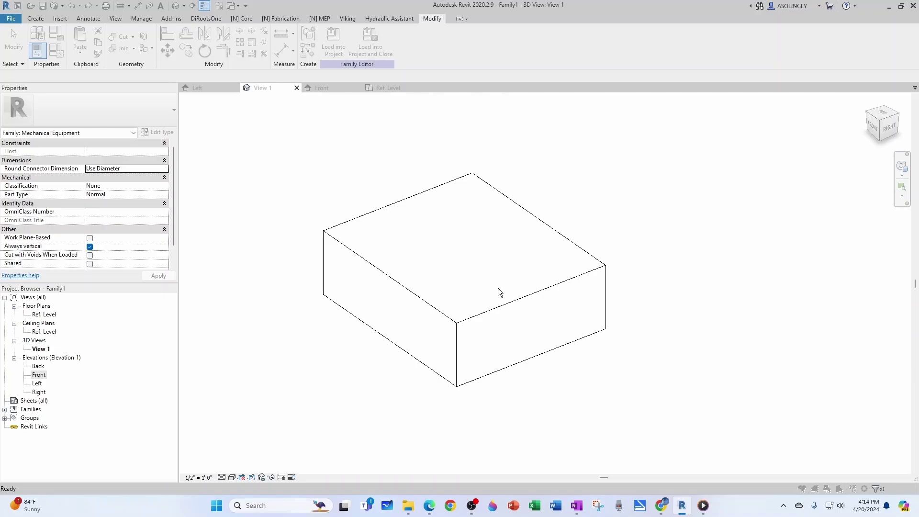
pyautogui.moveTo(918, 93); pyautogui.dragTo(754, 101)
pyautogui.click(500, 202)
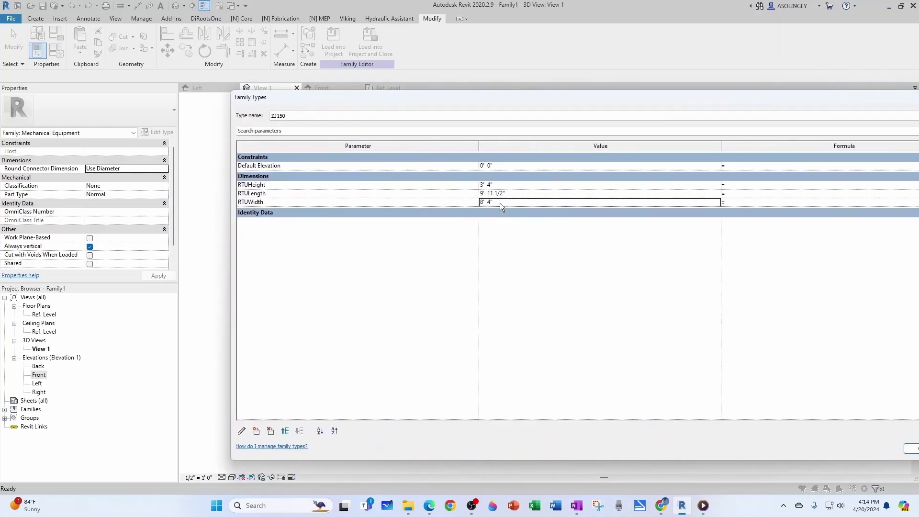
pyautogui.write('59')
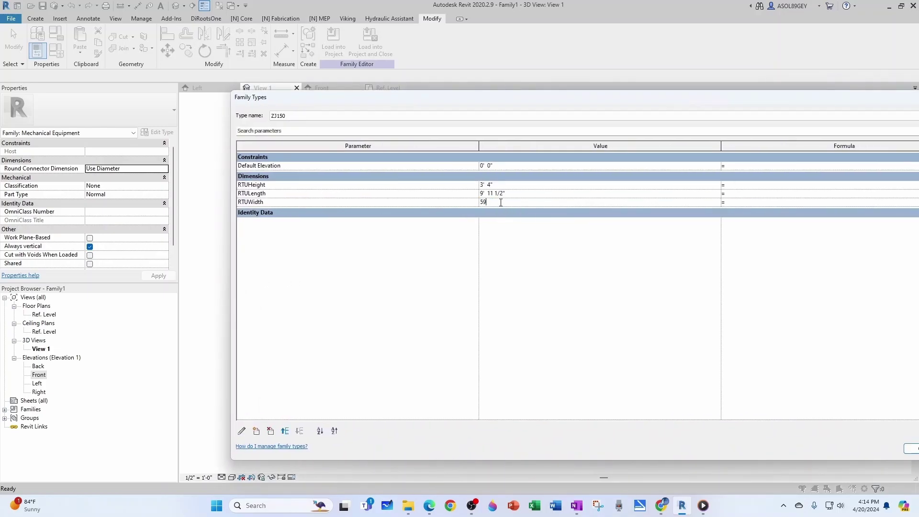
pyautogui.press('Return')
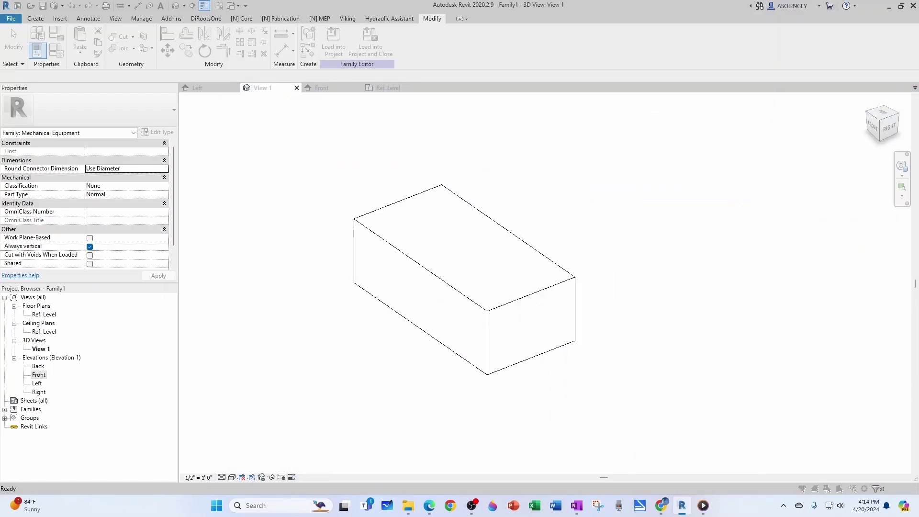
# - Set the RTUHeight of type ZJ150 to 50.75 inches and accept the family type settings
pyautogui.click(37, 50)
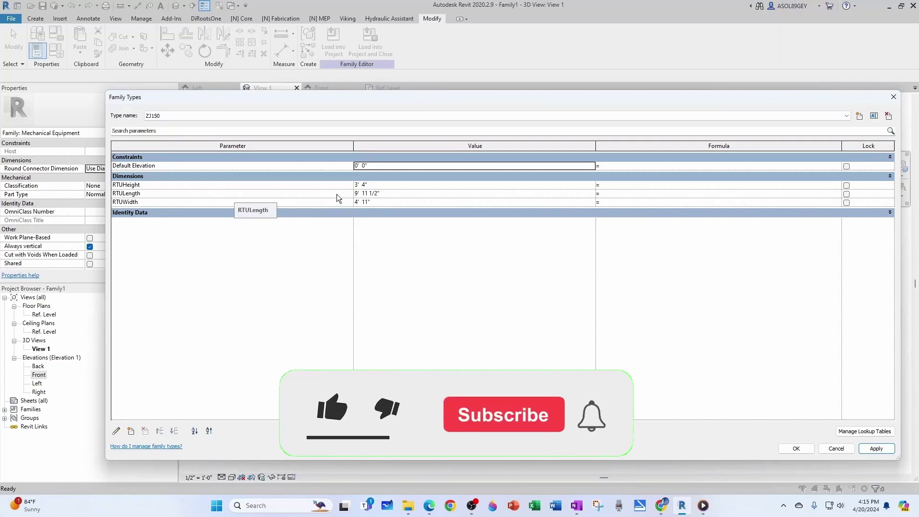
pyautogui.click(387, 185)
pyautogui.doubleClick(387, 185)
pyautogui.write('50.75')
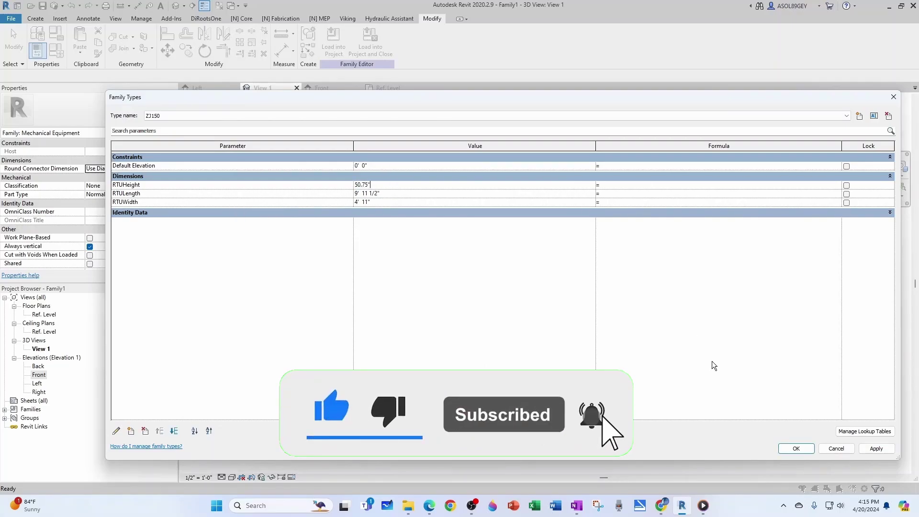
pyautogui.click(790, 450)
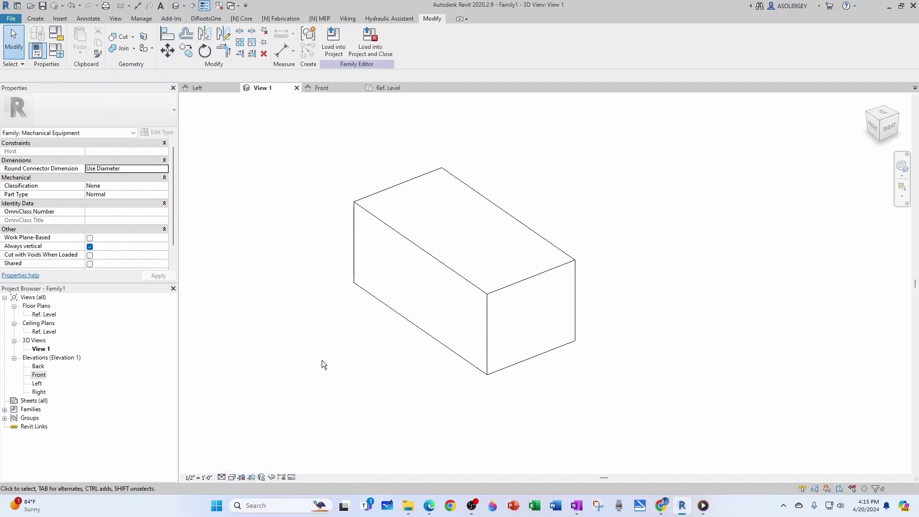
# - Display the 3D view of the unit in the Wireframe visual style
pyautogui.click(232, 478)
pyautogui.click(260, 421)
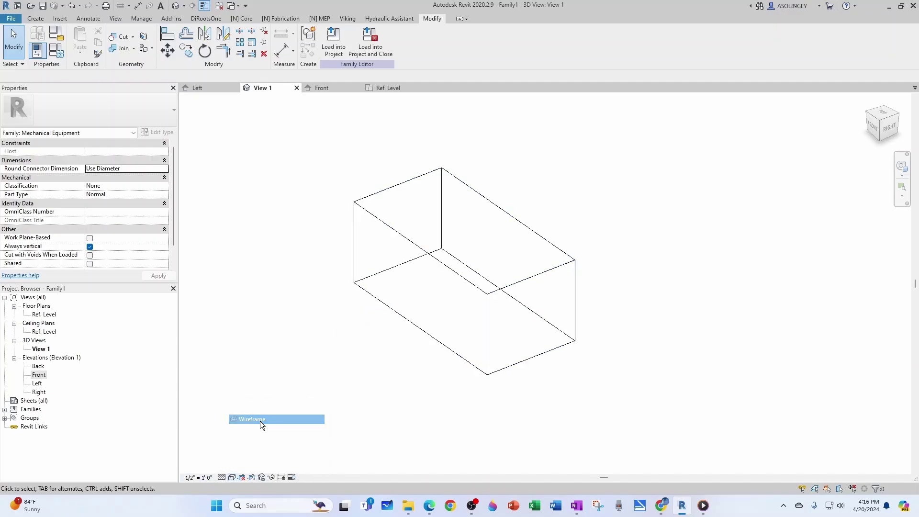
pyautogui.keyDown('shift'); pyautogui.moveTo(260, 421); pyautogui.dragTo(320, 229, button='middle'); pyautogui.keyUp('shift')
# - In the Ref. Level plan, move the vertical EQ dimension string outside the extrusion, beside the RTUWidth dimension
pyautogui.click(387, 89)
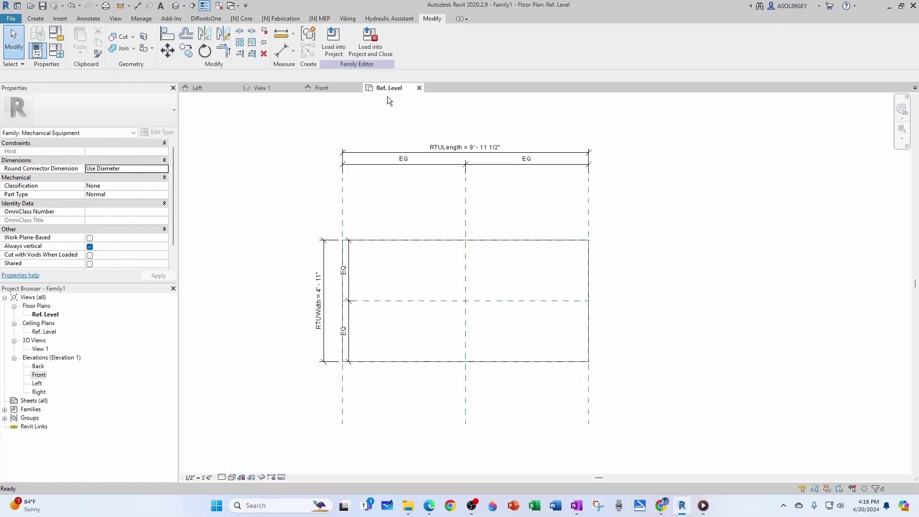
pyautogui.scroll(3, 340, 286)
pyautogui.click(338, 285)
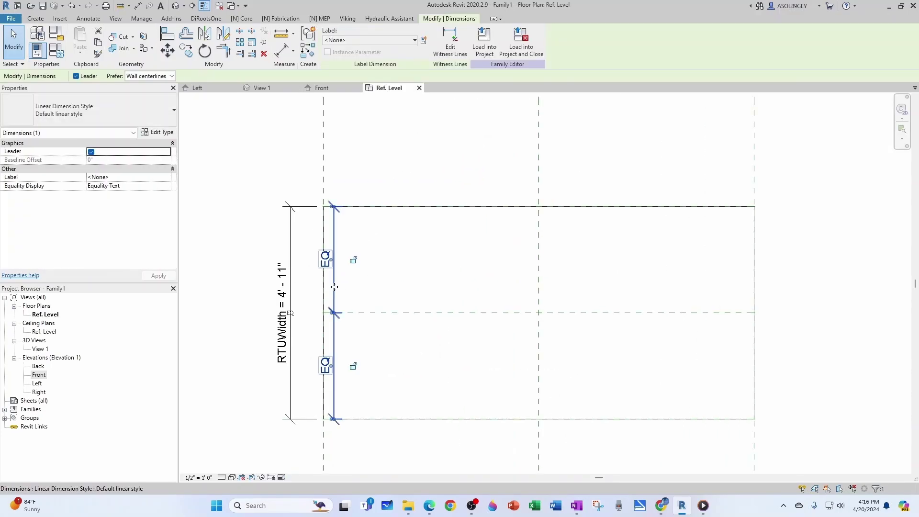
pyautogui.moveTo(338, 287); pyautogui.dragTo(305, 291)
pyautogui.click(403, 291)
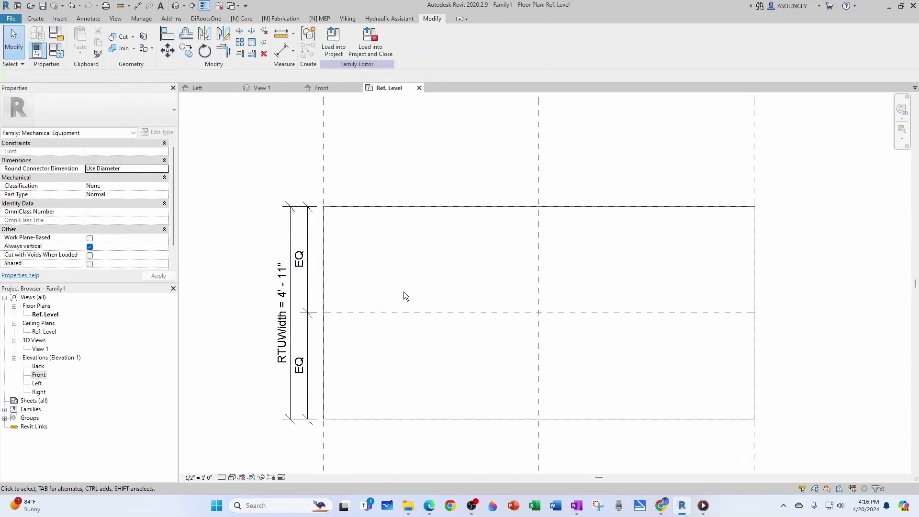
# - Add a reference plane offset 6 13/16" inward from the back edge of the unit by picking that edge
pyautogui.click(424, 313)
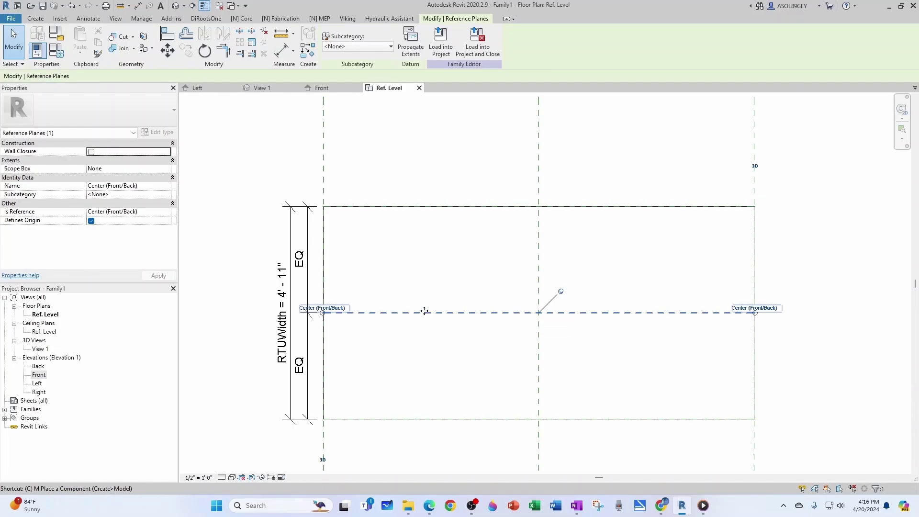
pyautogui.press('r')
pyautogui.press('p')
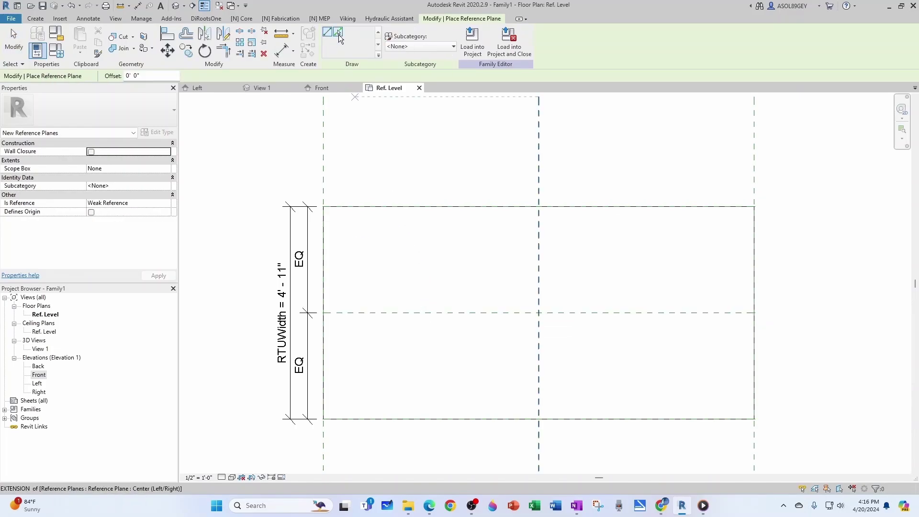
pyautogui.click(338, 33)
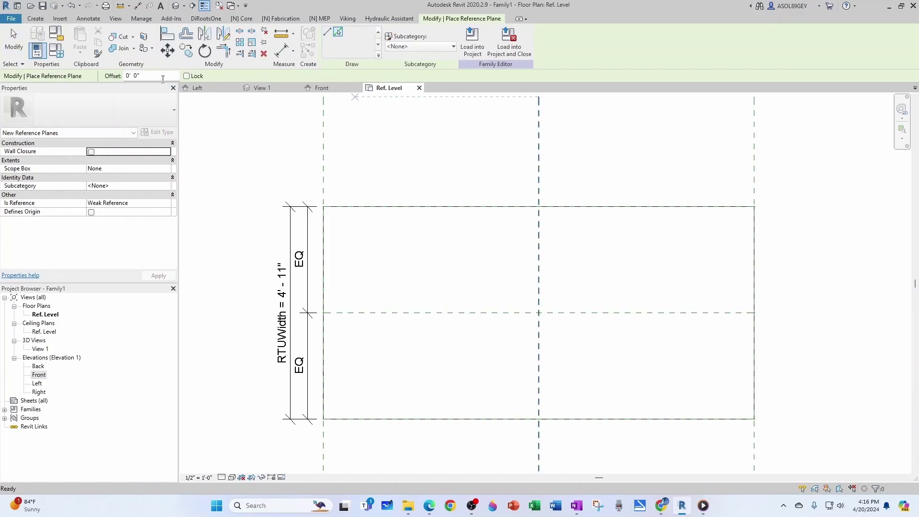
pyautogui.moveTo(162, 78); pyautogui.dragTo(125, 77)
pyautogui.click(366, 208)
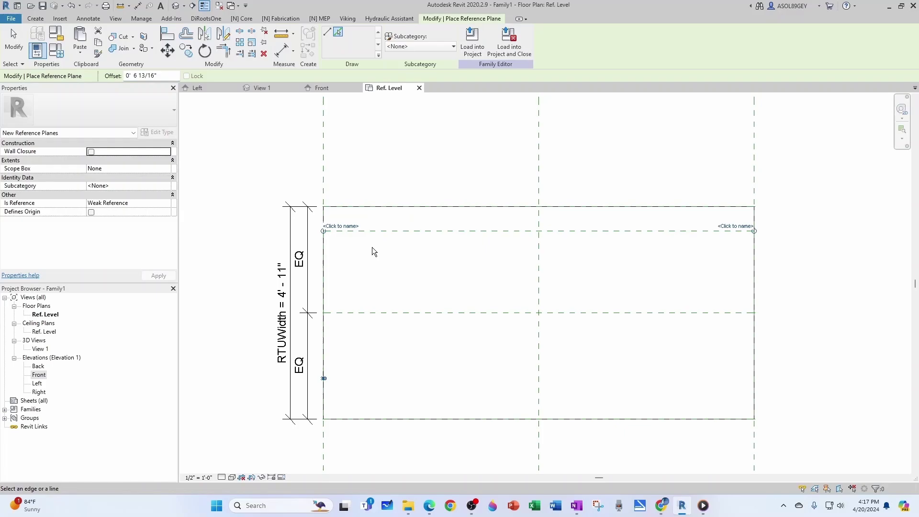
# - Name the new offset reference plane BackDuctEdge and finish placing reference planes
pyautogui.click(347, 227)
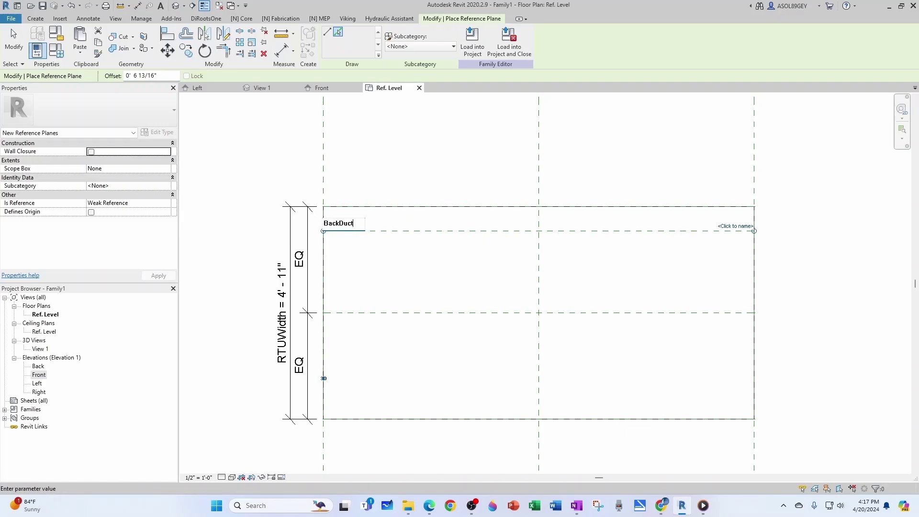
pyautogui.write('BackDuctEdge')
pyautogui.press('Return')
pyautogui.press('Escape')
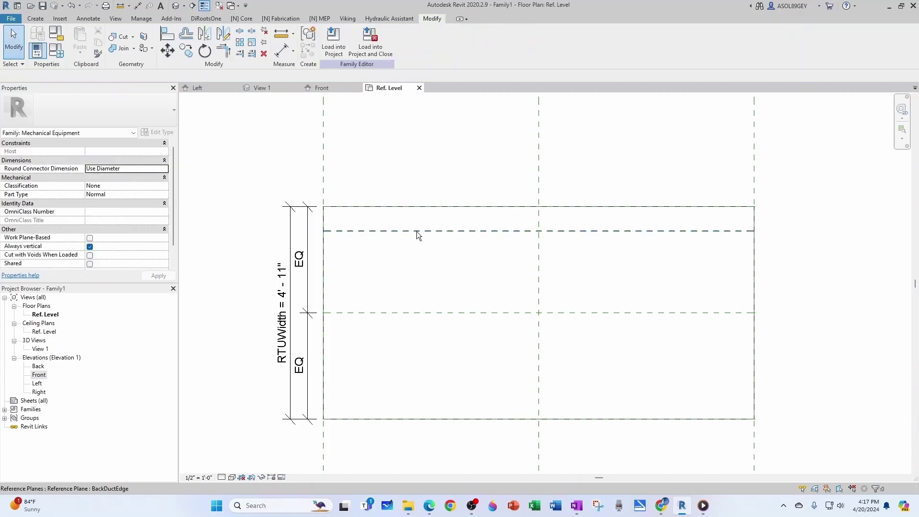
# - Draw a short horizontal reference plane about 1' 4" in front of BackDuctEdge, near the left side of the unit
pyautogui.click(416, 232)
pyautogui.press('r')
pyautogui.press('p')
pyautogui.scroll(1, 355, 268)
pyautogui.scroll(1, 355, 268)
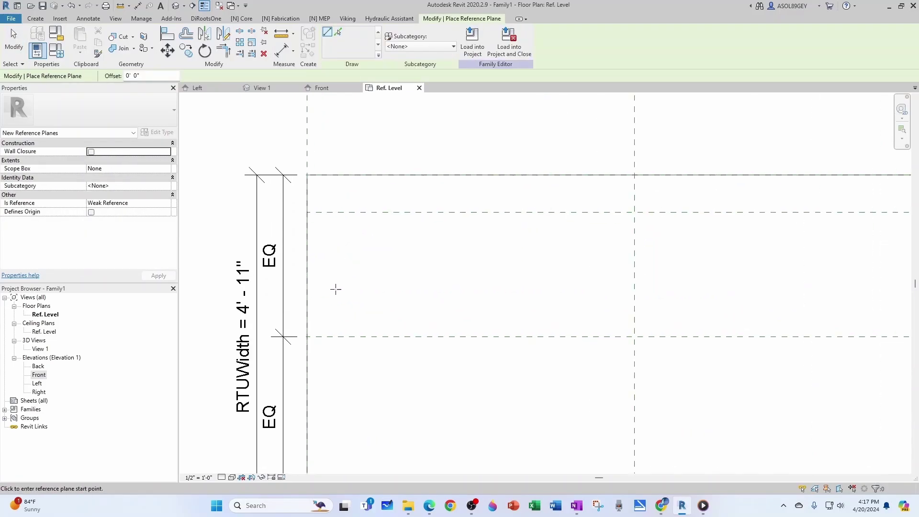
pyautogui.click(328, 300)
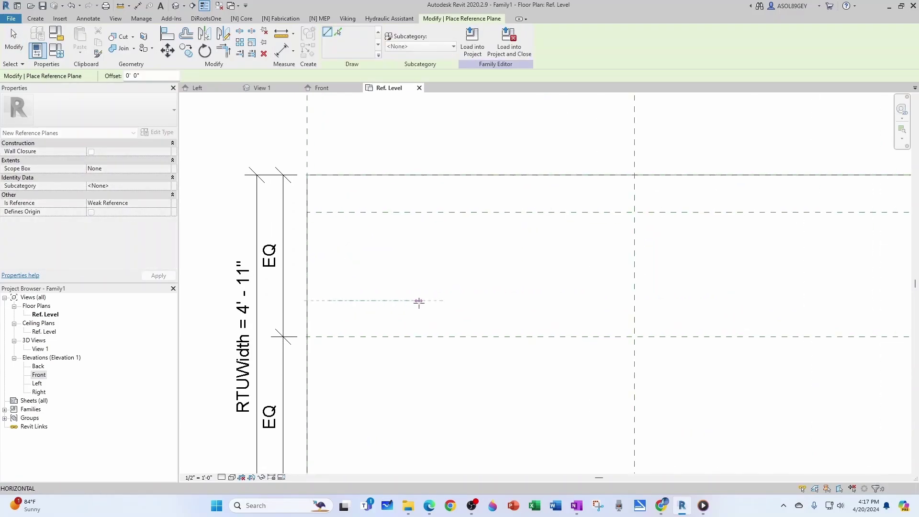
pyautogui.click(427, 301)
pyautogui.press('Escape')
pyautogui.moveTo(371, 284); pyautogui.dragTo(411, 277, button='middle')
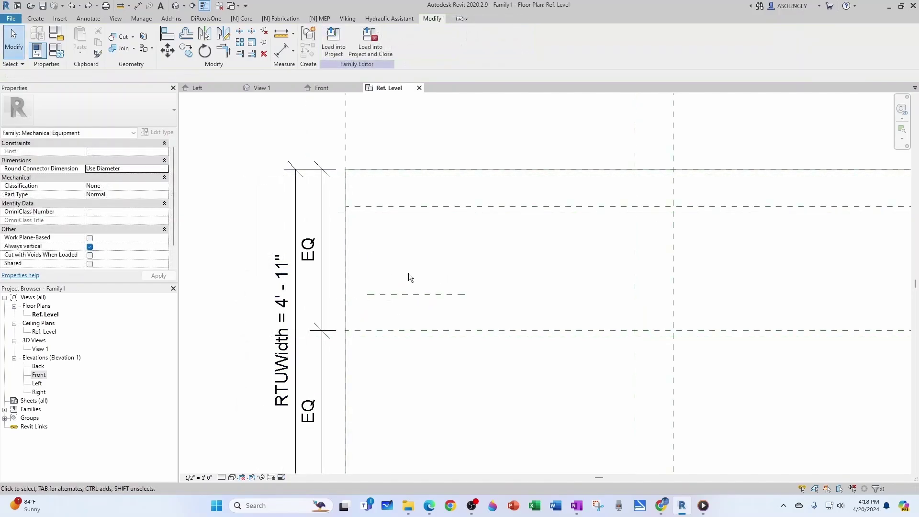
# - Add an aligned dimension between the BackDuctEdge plane and the short horizontal reference plane
pyautogui.click(137, 6)
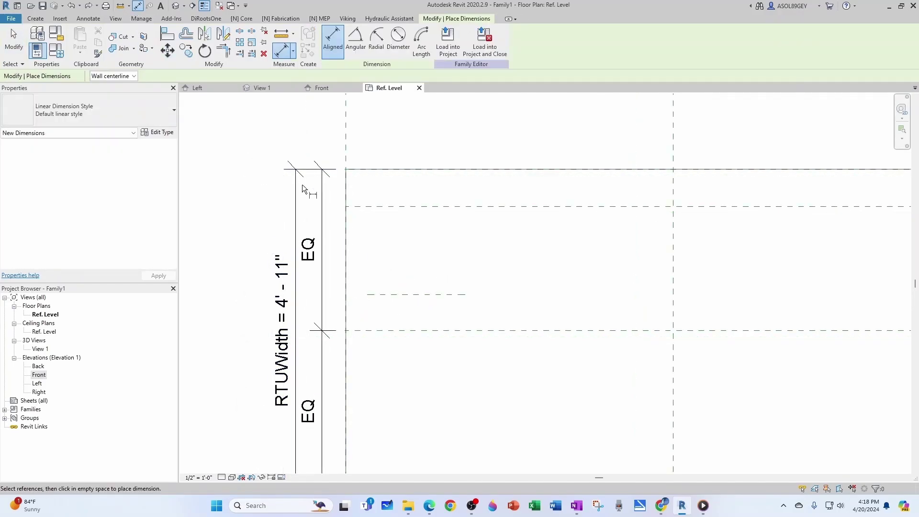
pyautogui.click(389, 206)
pyautogui.click(392, 293)
pyautogui.click(378, 268)
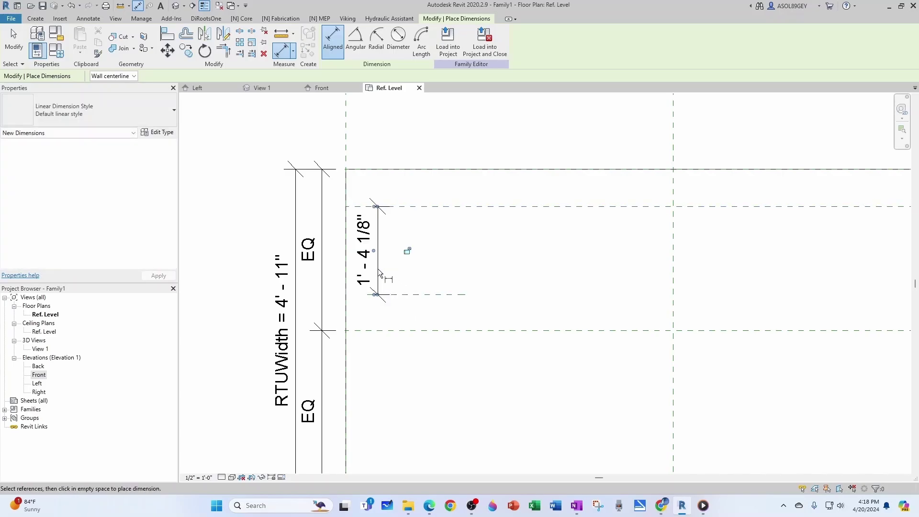
pyautogui.press('Escape')
pyautogui.press('Escape')
# - Set the distance from BackDuctEdge to the short horizontal reference plane to 27.5"
pyautogui.click(413, 295)
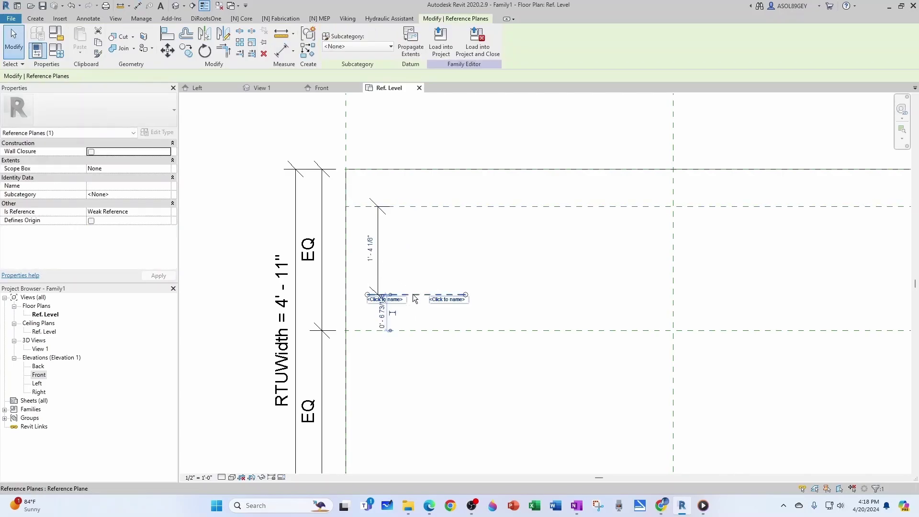
pyautogui.click(369, 250)
pyautogui.write('2')
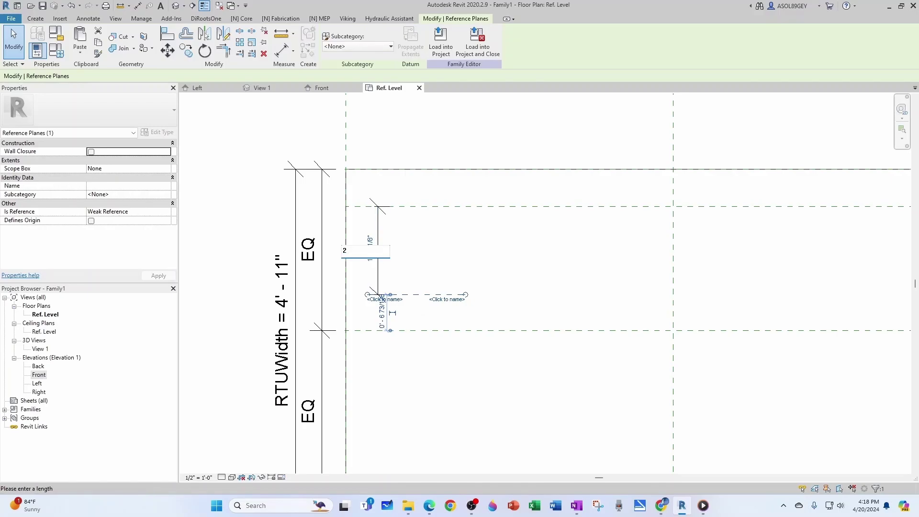
pyautogui.write('7.5"')
pyautogui.press('Return')
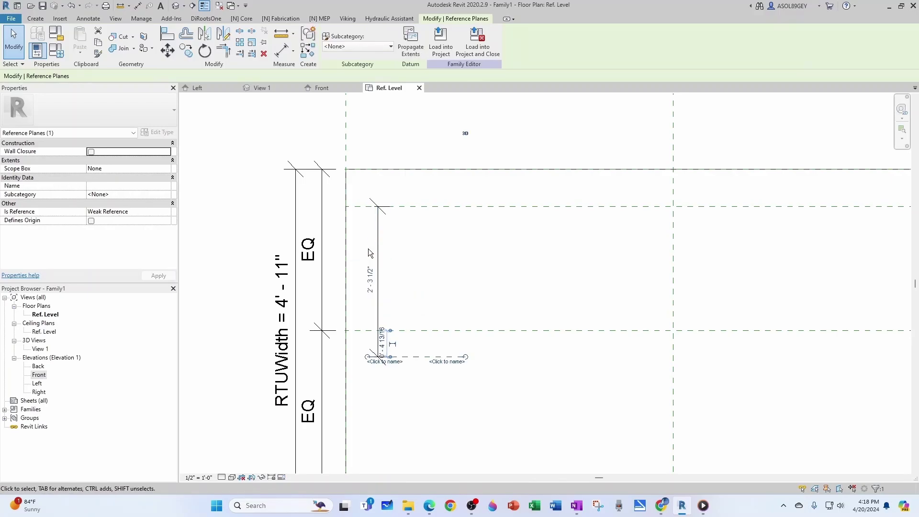
pyautogui.click(398, 301)
pyautogui.scroll(-1, 398, 301)
pyautogui.click(605, 291)
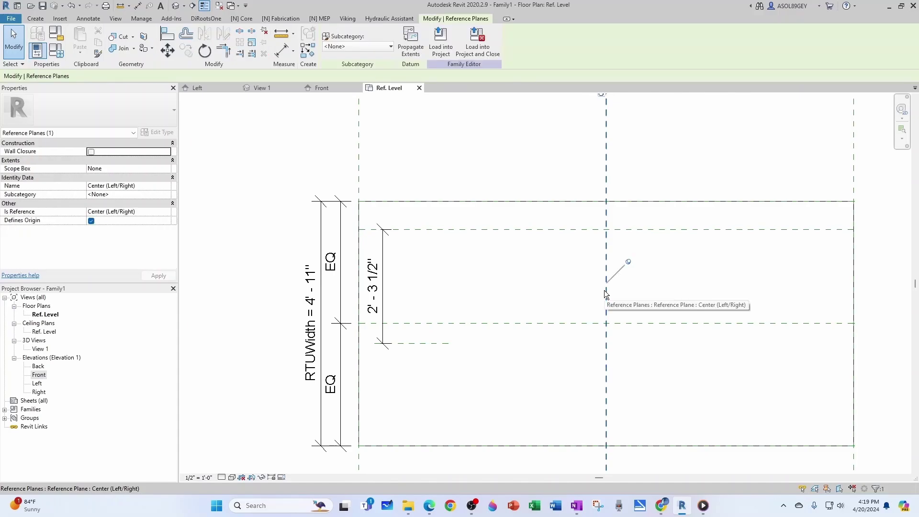
pyautogui.press('r')
pyautogui.press('p')
pyautogui.scroll(1, 399, 267)
pyautogui.scroll(1, 361, 206)
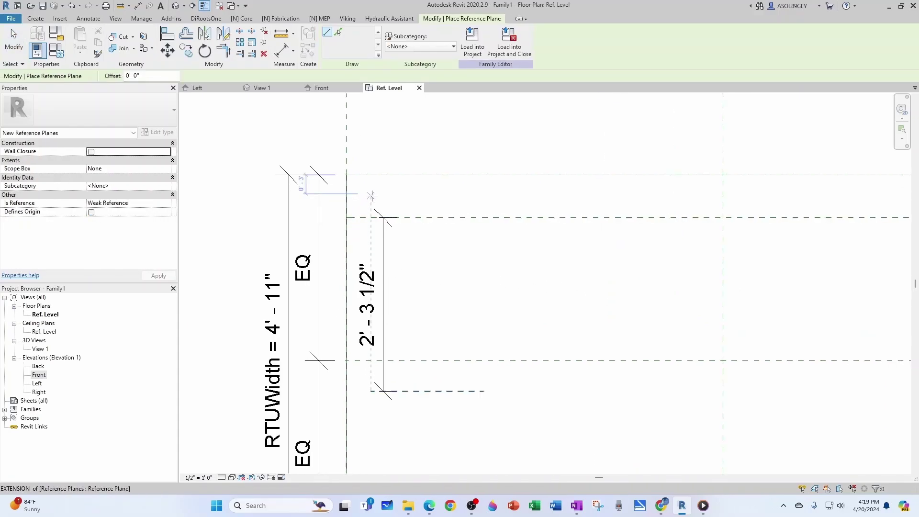
pyautogui.click(371, 194)
pyautogui.scroll(-2, 389, 317)
pyautogui.press('Escape')
pyautogui.press('Escape')
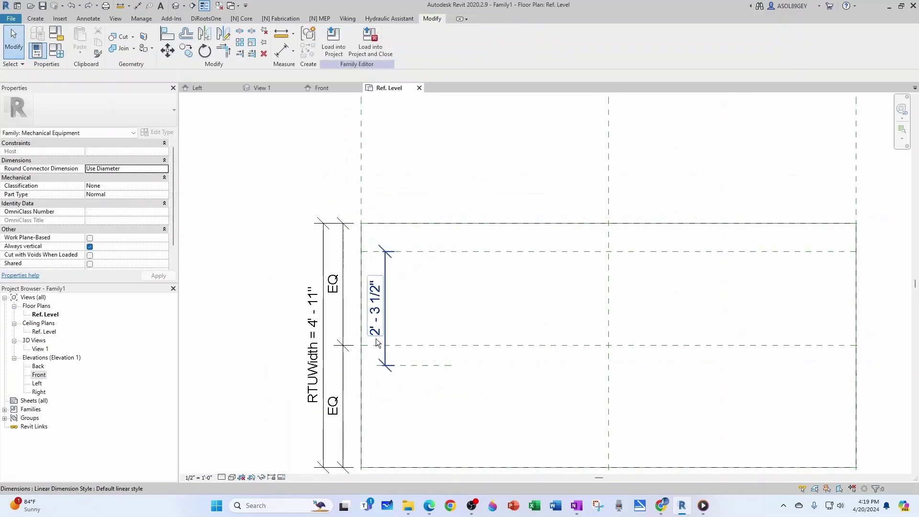
# - Set the view scale to 1" = 1'-0" and move the 2'-3 1/2" dimension outside the unit's left edge
pyautogui.click(201, 477)
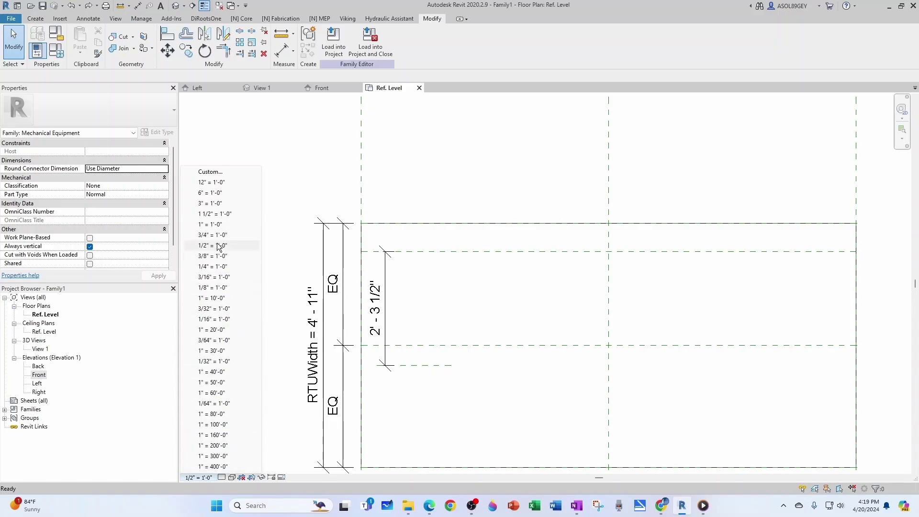
pyautogui.click(210, 226)
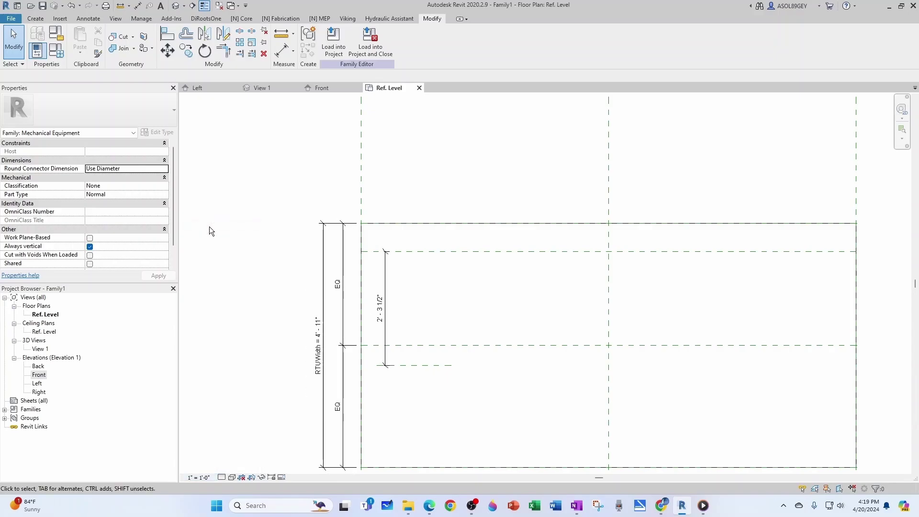
pyautogui.scroll(2, 374, 357)
pyautogui.click(397, 296)
pyautogui.scroll(1, 400, 295)
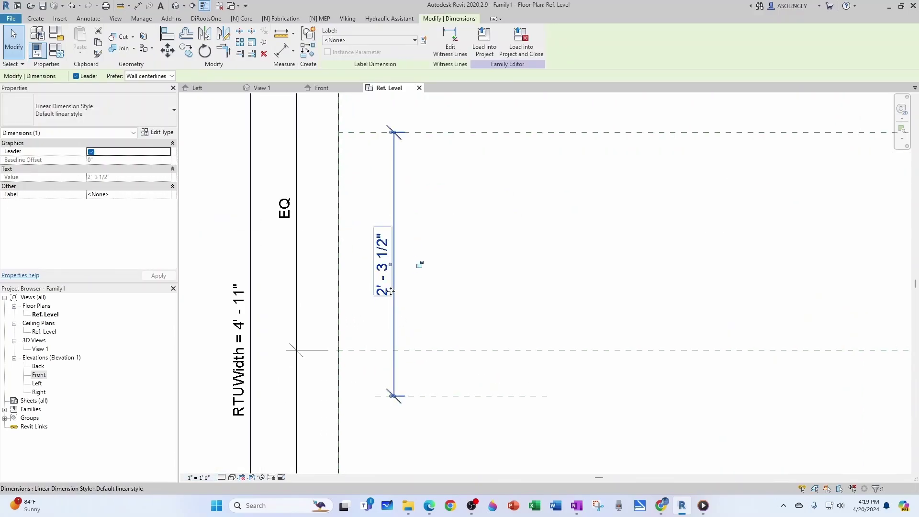
pyautogui.moveTo(394, 294); pyautogui.dragTo(323, 294)
pyautogui.click(334, 314)
pyautogui.scroll(-1, 334, 314)
pyautogui.scroll(-1, 334, 314)
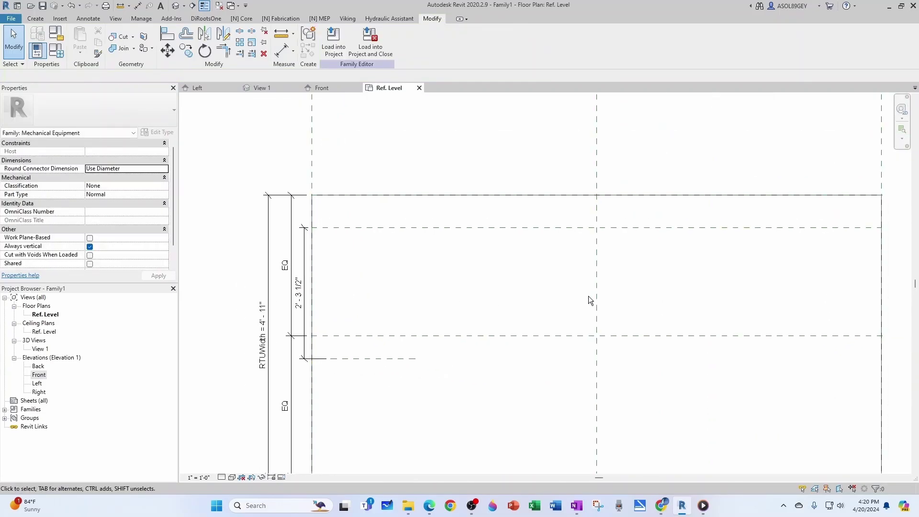
# - Draw two short vertical reference planes across BackDuctEdge, the first about 5 1/2" from the Left plane, the second about 1'-3" further in
pyautogui.click(596, 302)
pyautogui.press('r')
pyautogui.press('p')
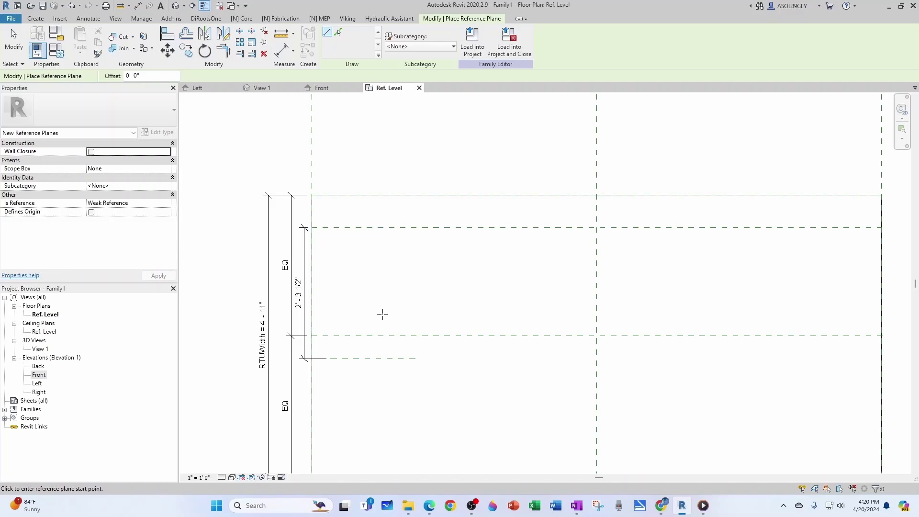
pyautogui.scroll(1, 339, 228)
pyautogui.click(339, 212)
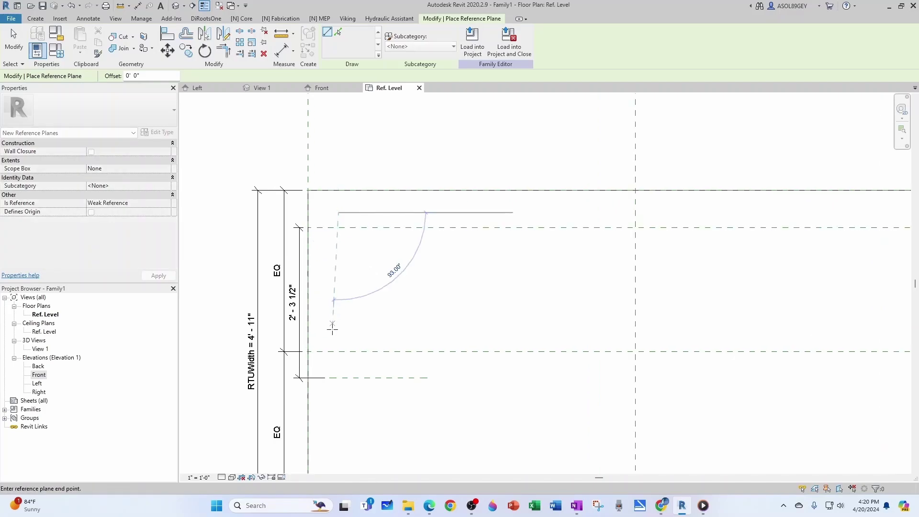
pyautogui.click(339, 362)
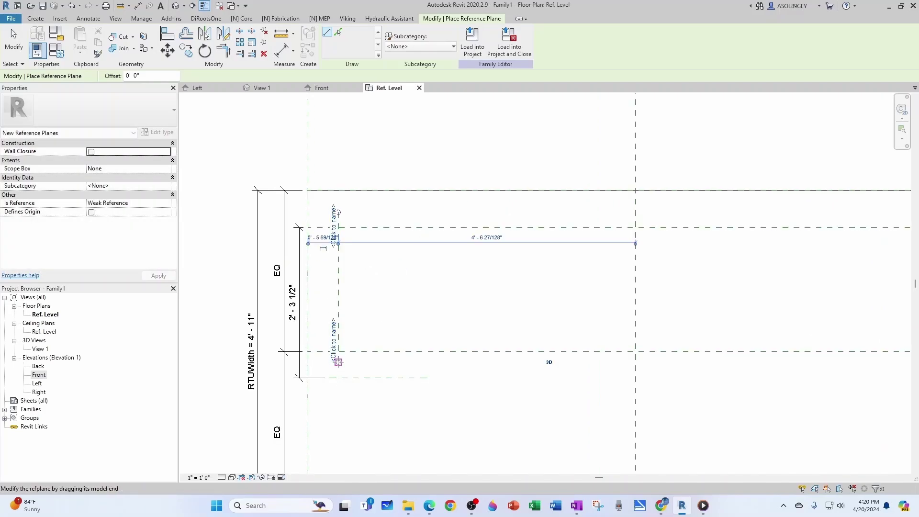
pyautogui.click(419, 212)
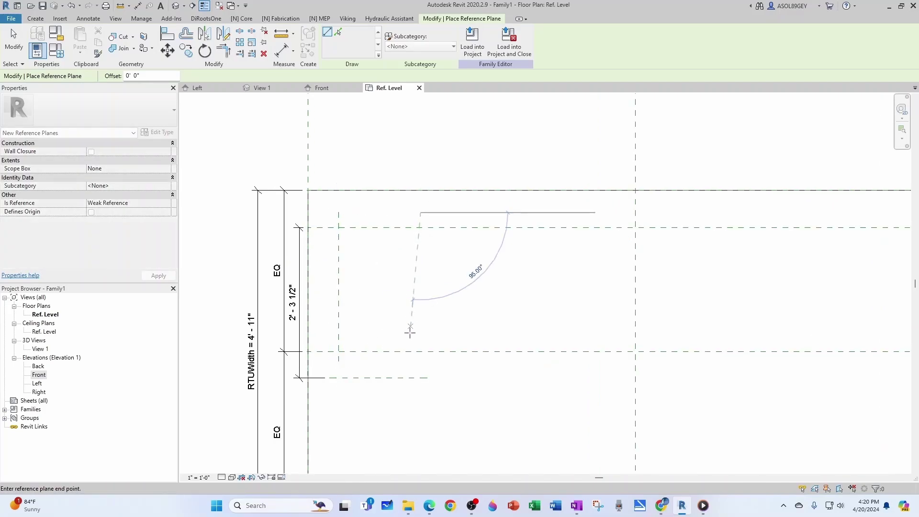
pyautogui.click(420, 363)
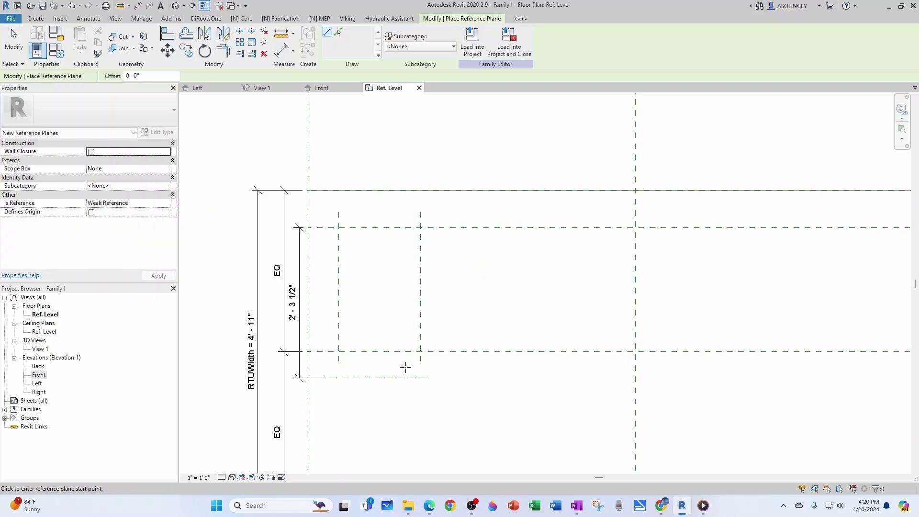
pyautogui.press('Escape')
# - Add an aligned dimension between the Left reference plane and the first short vertical reference plane, placed above the unit
pyautogui.click(284, 51)
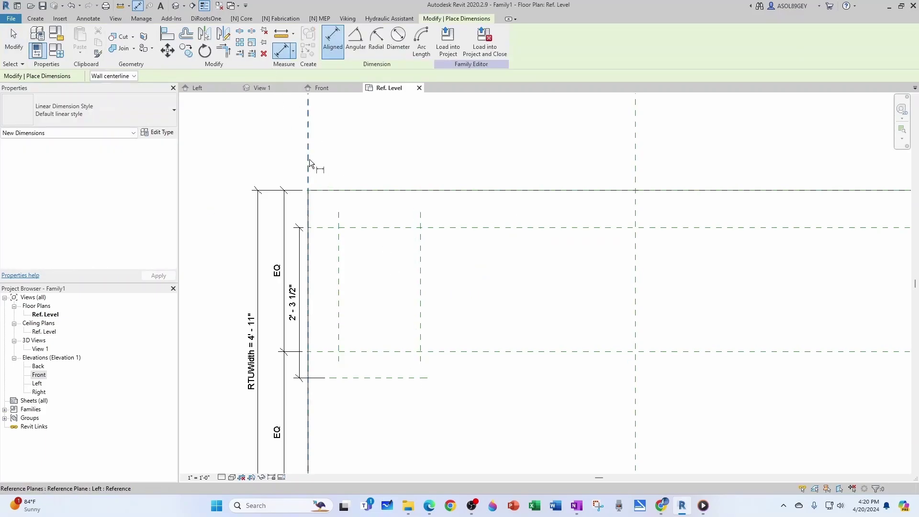
pyautogui.click(309, 159)
pyautogui.click(340, 264)
pyautogui.click(329, 154)
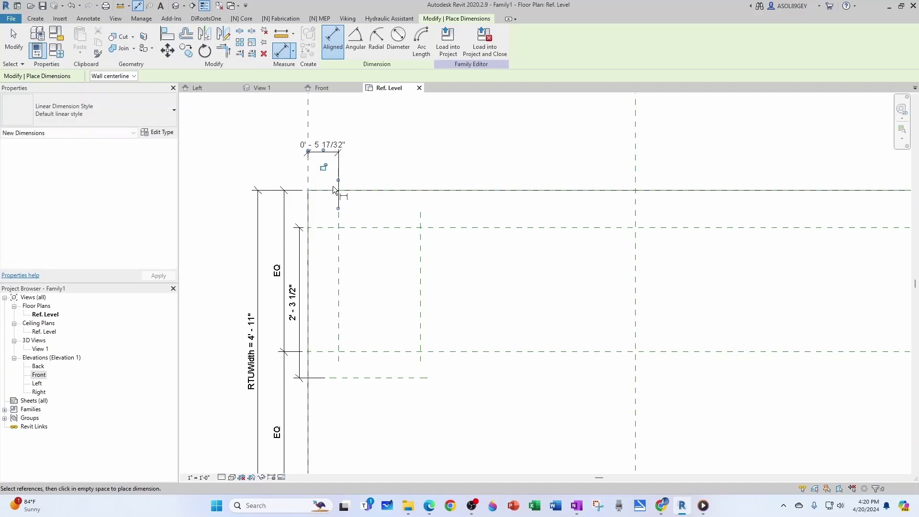
pyautogui.press('Escape')
pyautogui.press('Escape')
# - Set the distance from the Left plane to the first short vertical reference plane to 6 13/16"
pyautogui.click(341, 260)
pyautogui.click(330, 143)
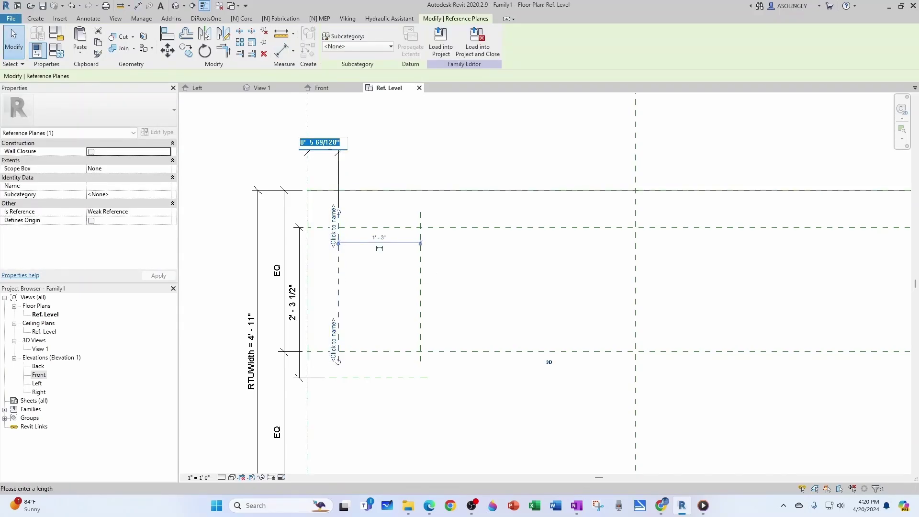
pyautogui.write('6 13/16"')
pyautogui.press('Return')
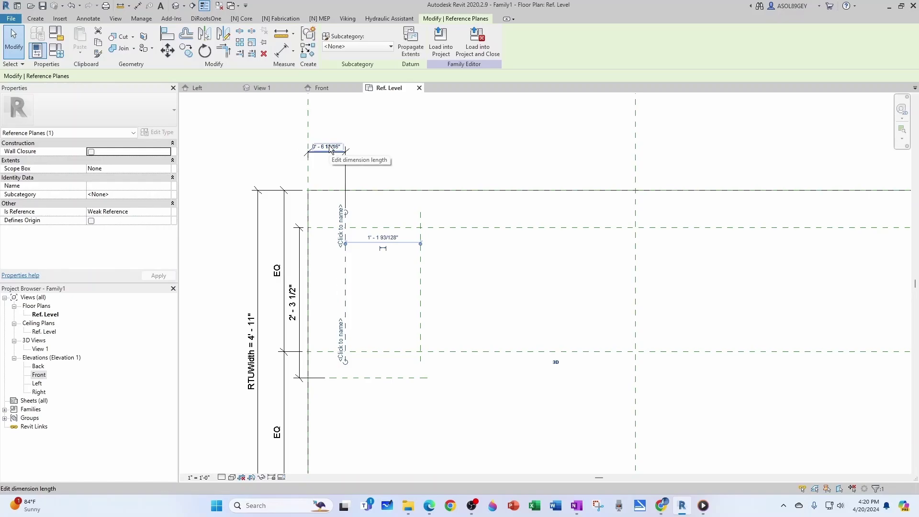
pyautogui.press('Escape')
# - Add an aligned dimension between the two short vertical reference planes, just behind BackDuctEdge
pyautogui.click(281, 50)
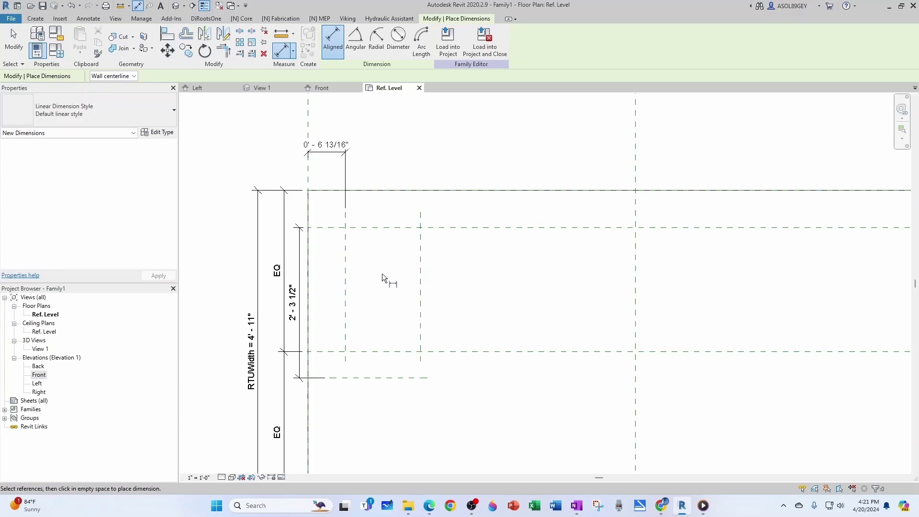
pyautogui.click(344, 277)
pyautogui.click(421, 274)
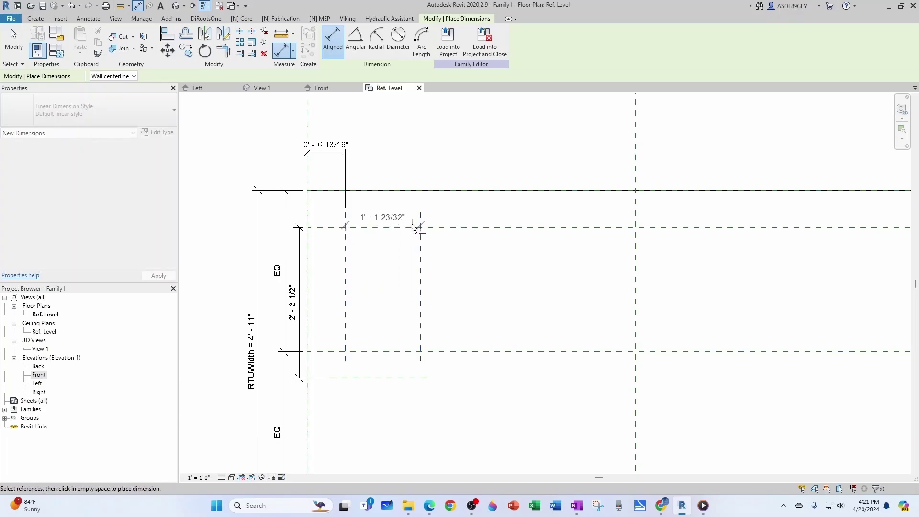
pyautogui.click(407, 213)
pyautogui.press('Escape')
pyautogui.press('Escape')
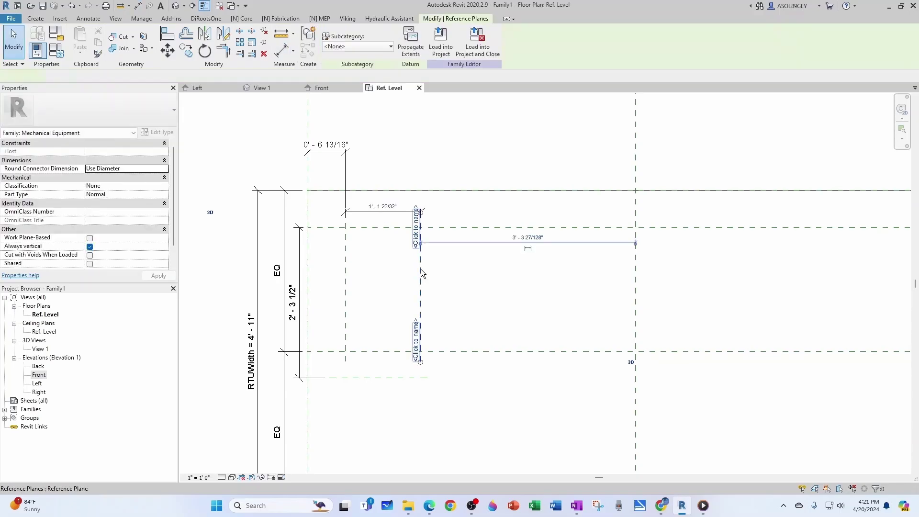
# - Set the distance between the two short vertical reference planes to 18" by moving the second plane
pyautogui.click(420, 225)
pyautogui.click(387, 207)
pyautogui.write('1')
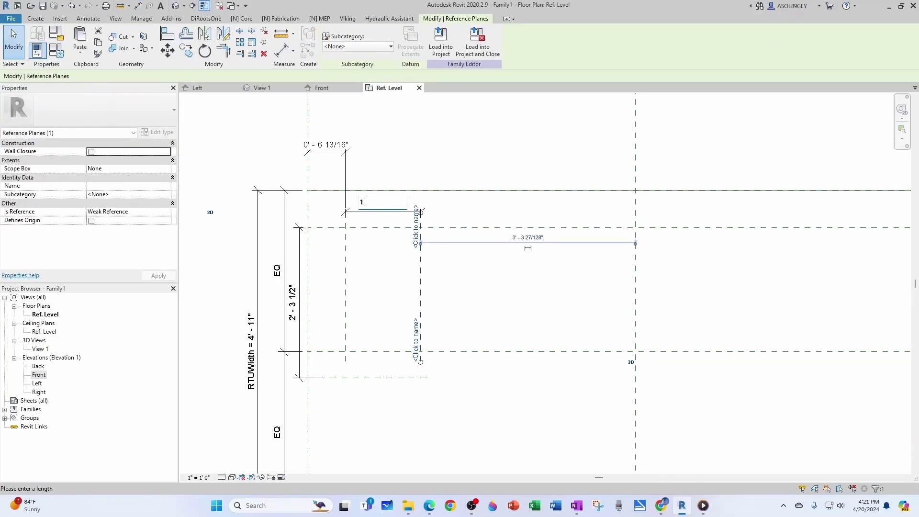
pyautogui.write('8')
pyautogui.press('Return')
pyautogui.press('Escape')
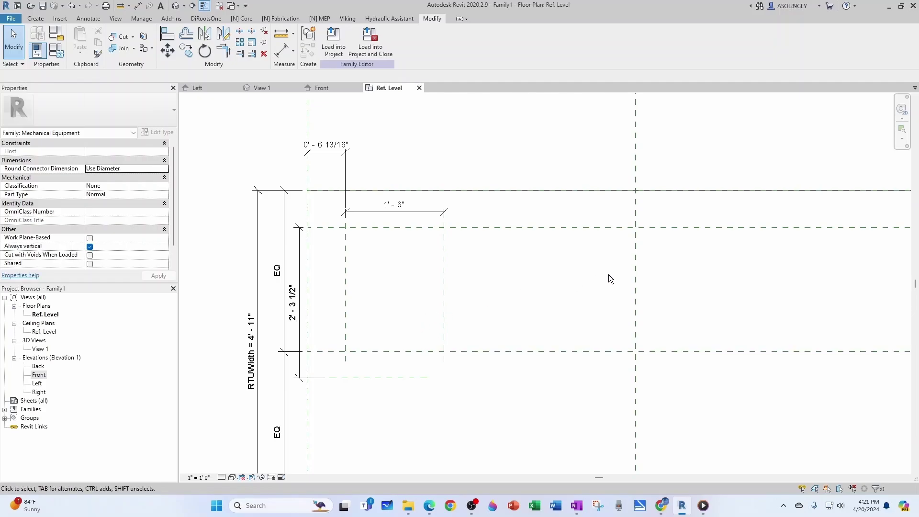
# - Draw two short vertical reference planes beyond the 18" opening, the first about 8" past it and the second about 11" farther
pyautogui.press('r')
pyautogui.press('p')
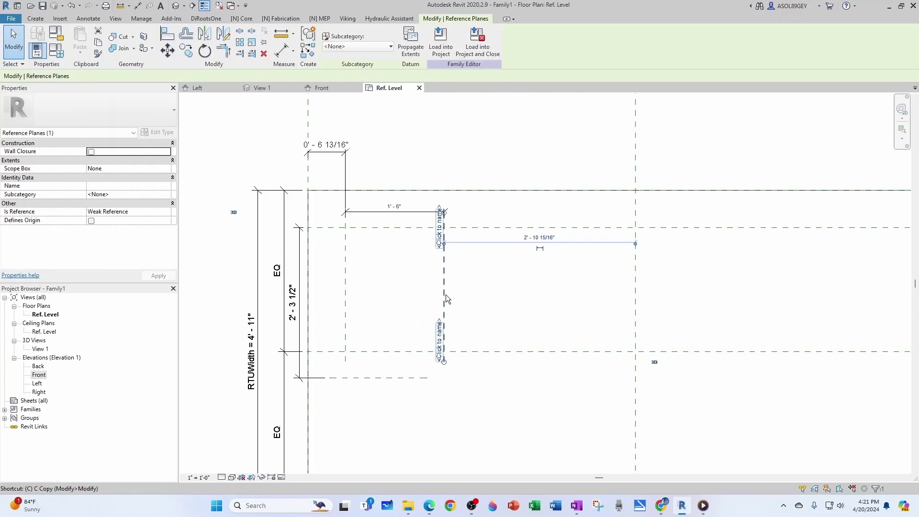
pyautogui.click(488, 210)
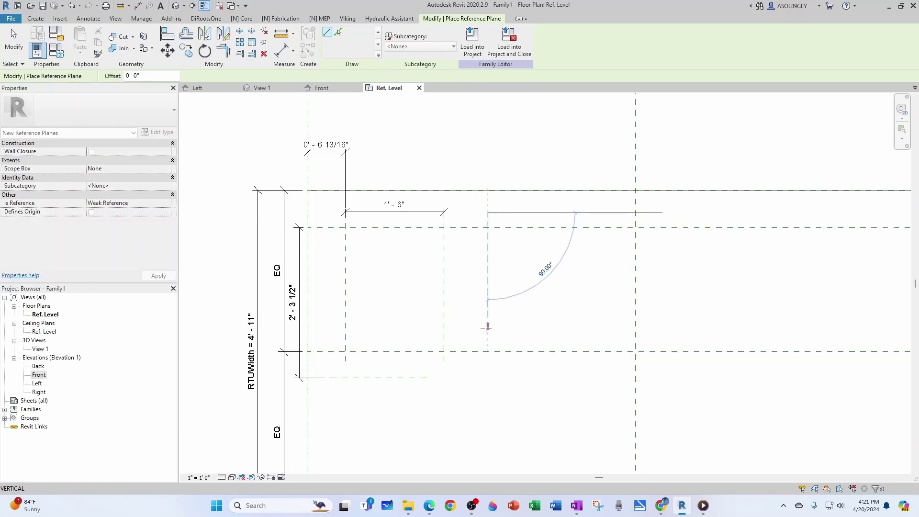
pyautogui.click(487, 362)
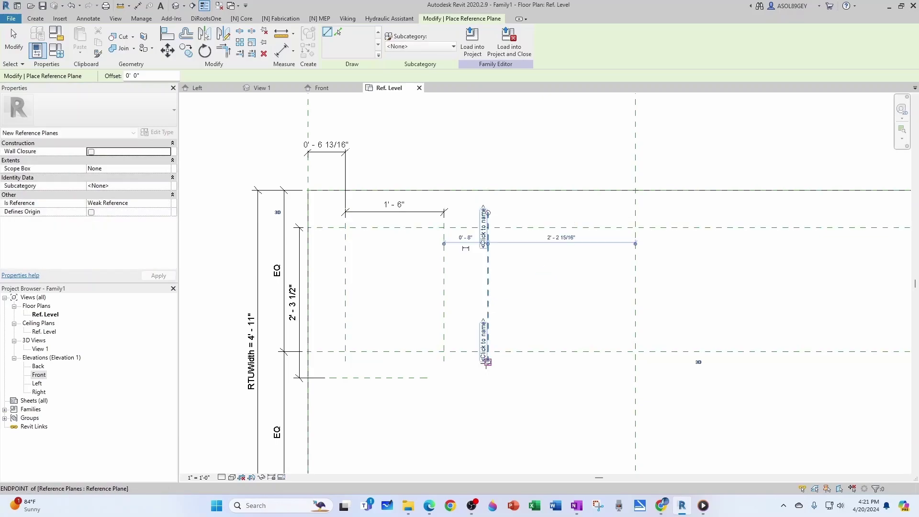
pyautogui.click(548, 212)
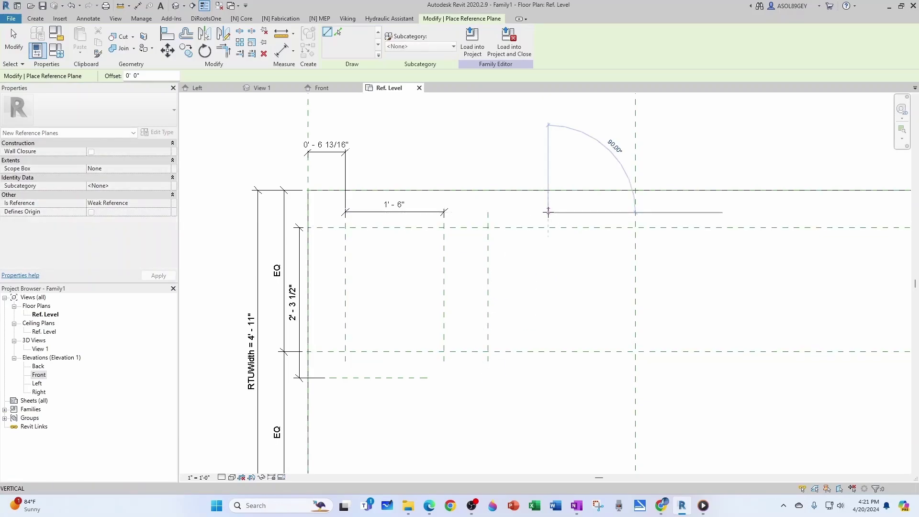
pyautogui.click(548, 363)
pyautogui.press('Escape')
pyautogui.press('Escape')
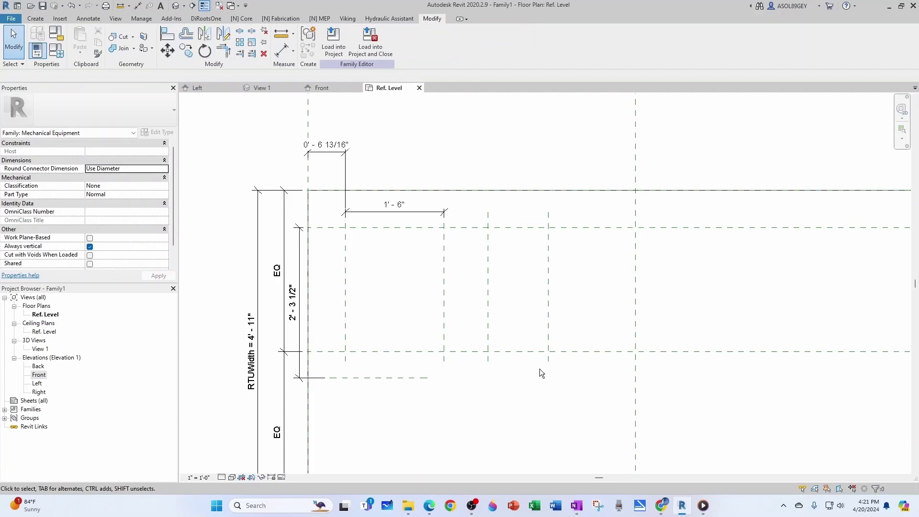
# - Add an aligned dimension from the Left reference plane to the third short vertical reference plane, placed behind the unit
pyautogui.press('d')
pyautogui.press('i')
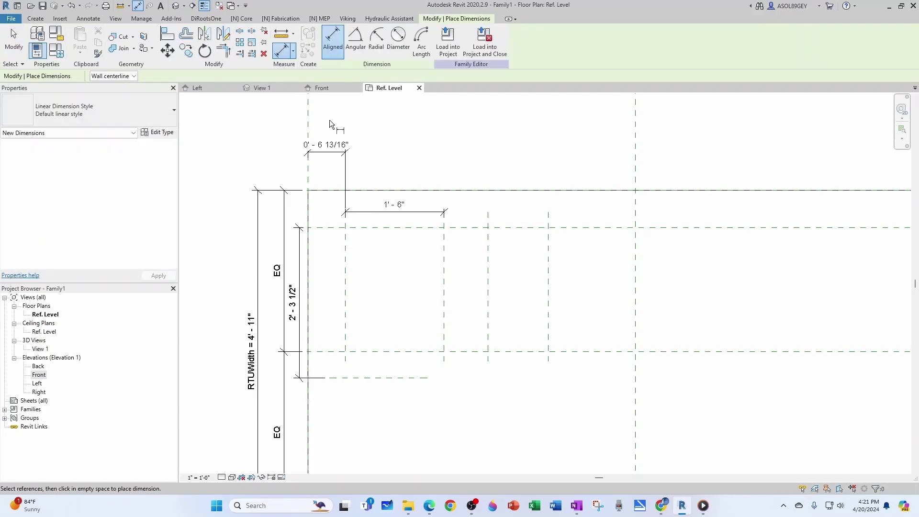
pyautogui.click(309, 192)
pyautogui.click(489, 266)
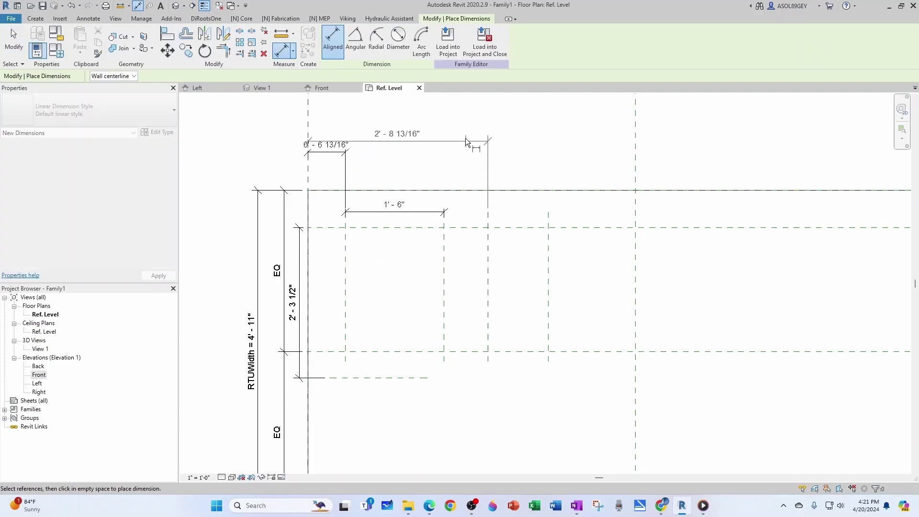
pyautogui.click(465, 124)
pyautogui.press('Escape')
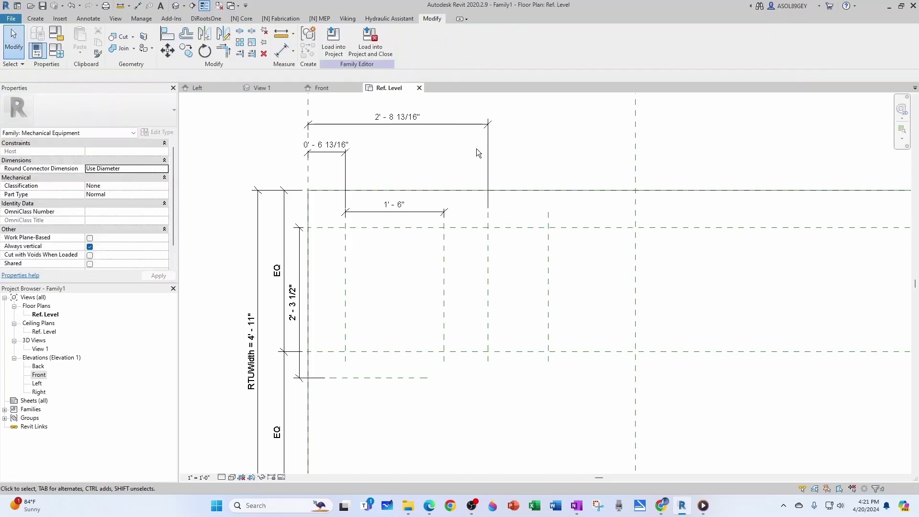
# - Set the distance from the Left plane to the third short vertical reference plane to 32 11/16" by moving the short plane
pyautogui.click(488, 211)
pyautogui.click(400, 120)
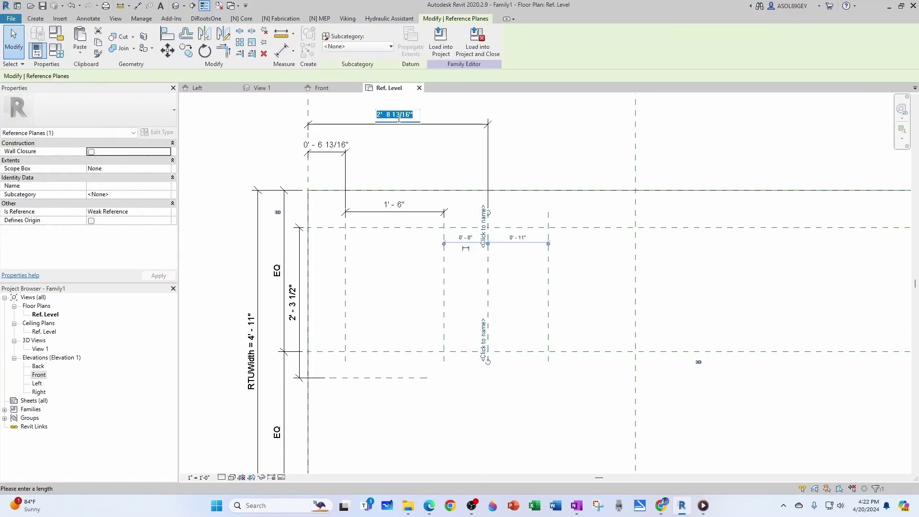
pyautogui.write('32 11/16')
pyautogui.press('Return')
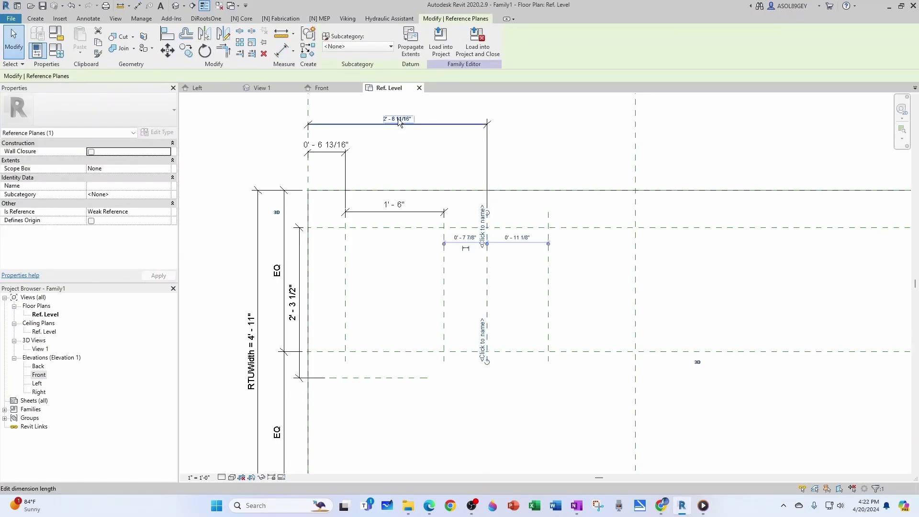
pyautogui.press('Escape')
# - Add an aligned dimension between the third and fourth short vertical reference planes, just behind BackDuctEdge
pyautogui.click(281, 52)
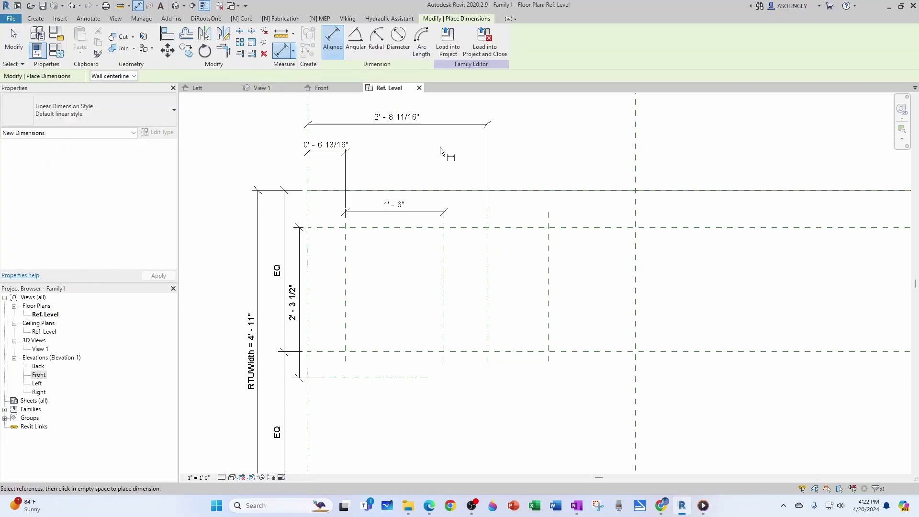
pyautogui.click(489, 274)
pyautogui.click(550, 274)
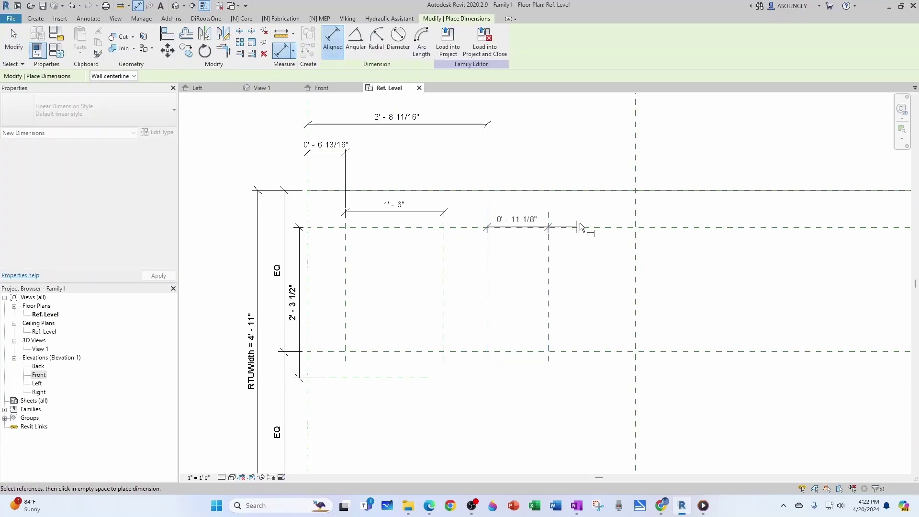
pyautogui.click(581, 210)
pyautogui.press('Escape')
# - Set the distance between the third and fourth short vertical reference planes to 1'-9" by moving the fourth plane
pyautogui.click(549, 269)
pyautogui.click(522, 205)
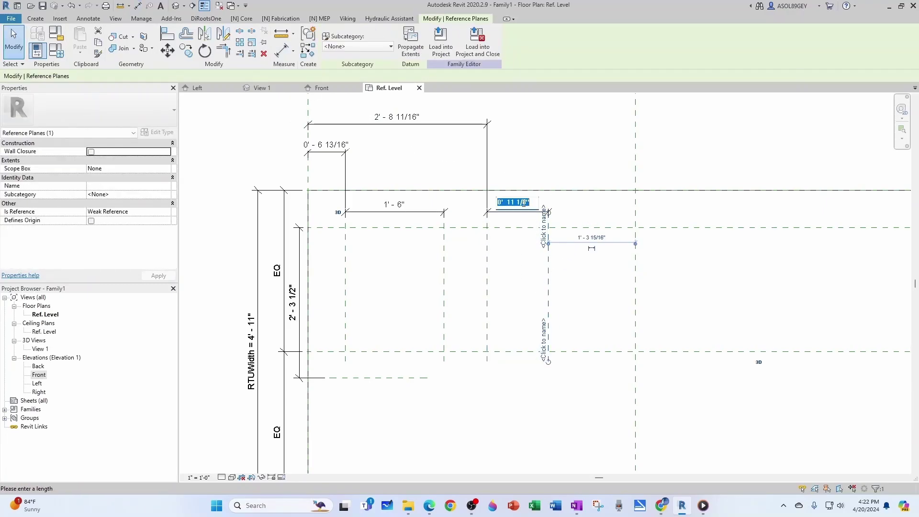
pyautogui.write("1'9")
pyautogui.press('Return')
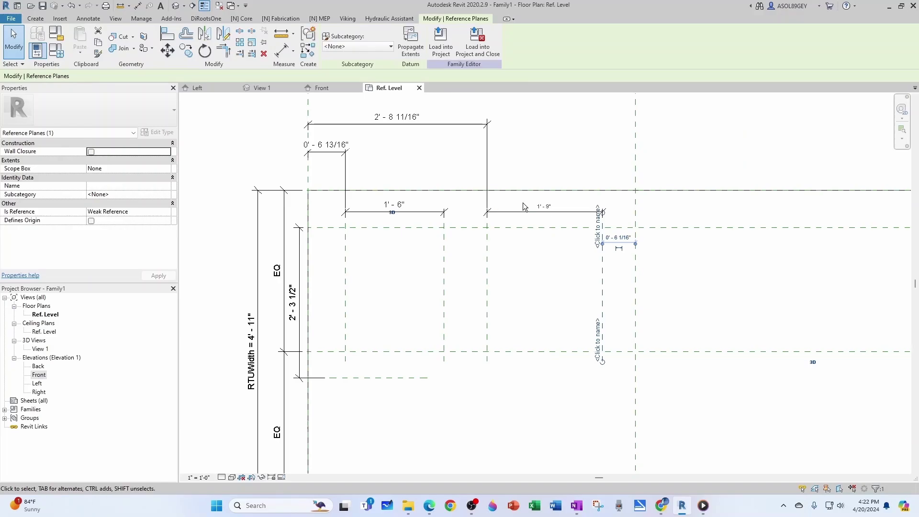
pyautogui.press('Escape')
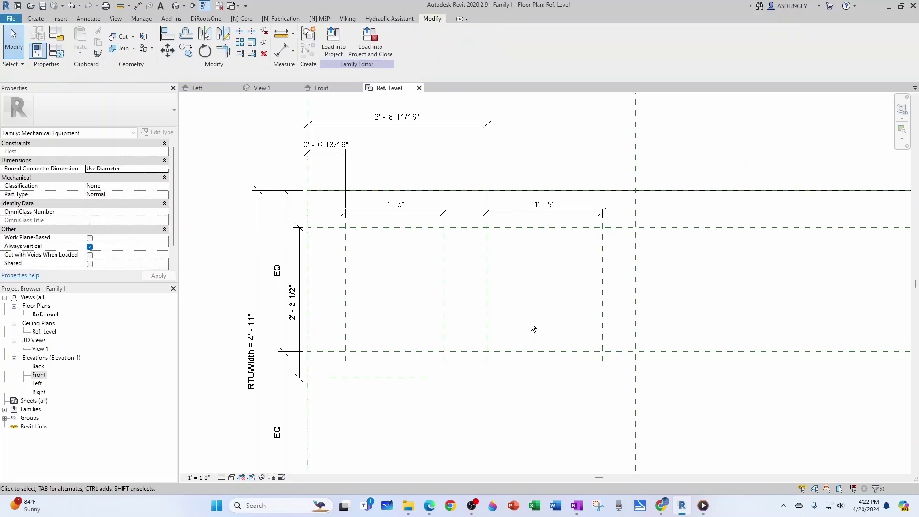
# - Draw a short horizontal reference plane across the 1'-9" opening, about 1'-6" in front of BackDuctEdge
pyautogui.click(549, 350)
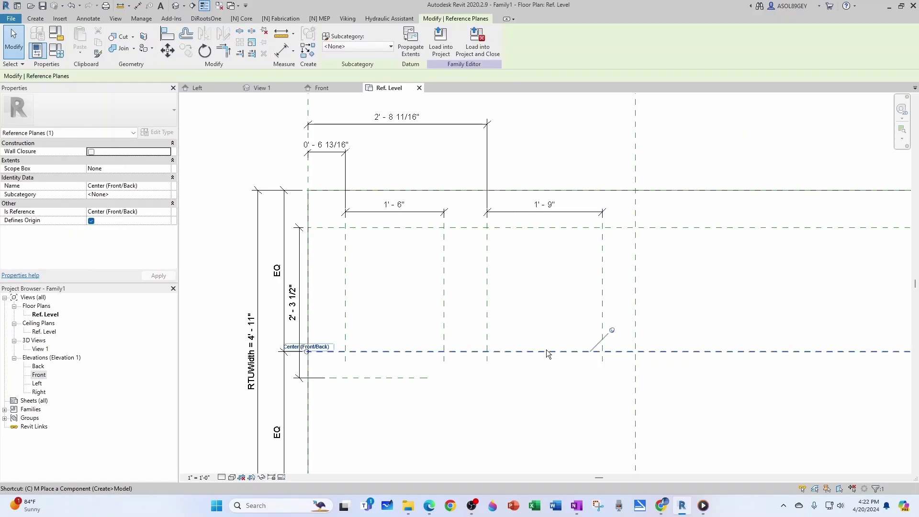
pyautogui.press('r')
pyautogui.press('p')
pyautogui.scroll(1, 545, 321)
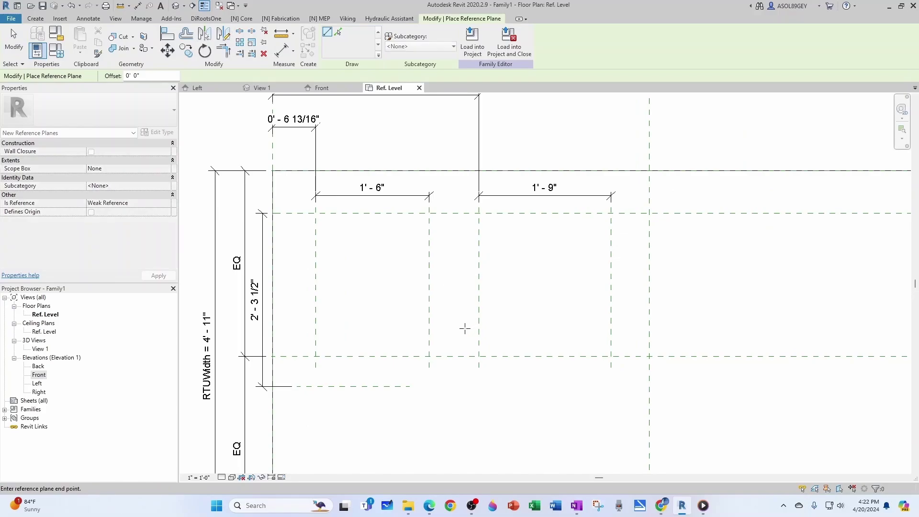
pyautogui.click(463, 328)
pyautogui.click(634, 329)
pyautogui.press('Escape')
pyautogui.press('Escape')
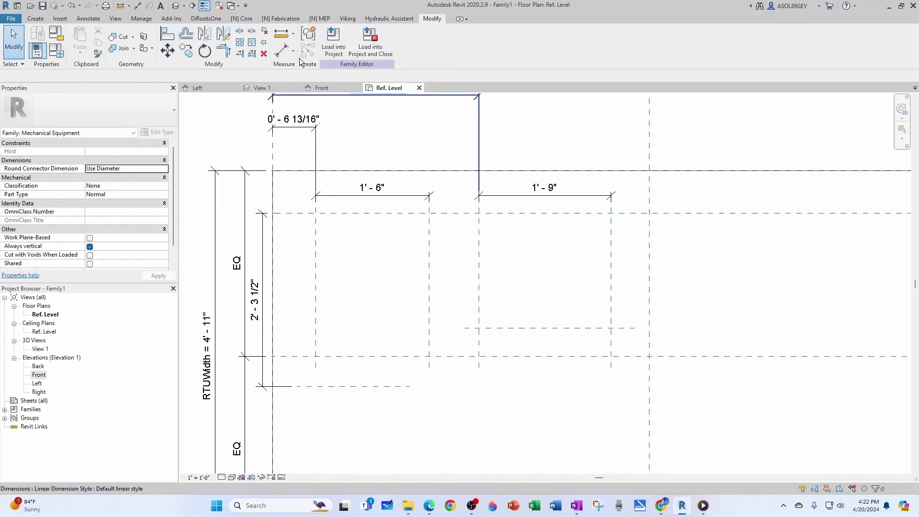
# - Add an aligned dimension from BackDuctEdge to the short horizontal plane of the 1'-9" opening
pyautogui.press('d')
pyautogui.press('i')
pyautogui.click(501, 213)
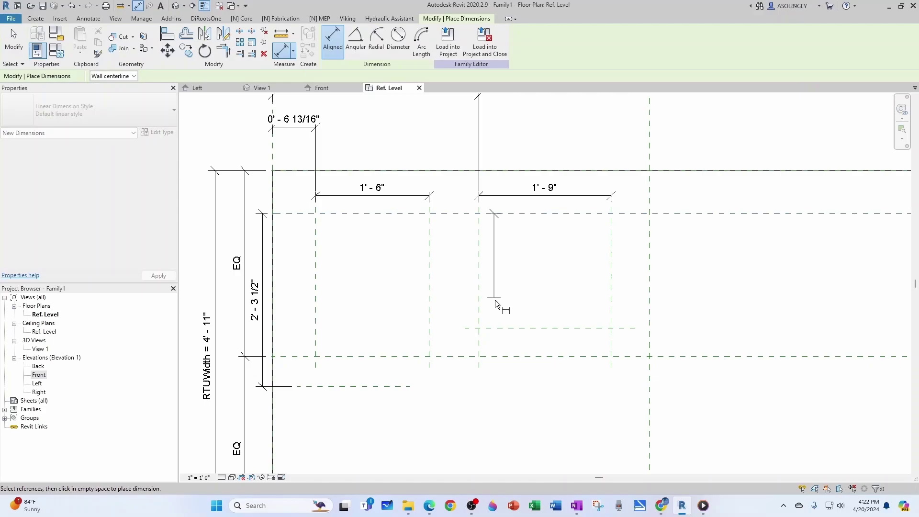
pyautogui.click(512, 329)
pyautogui.click(525, 298)
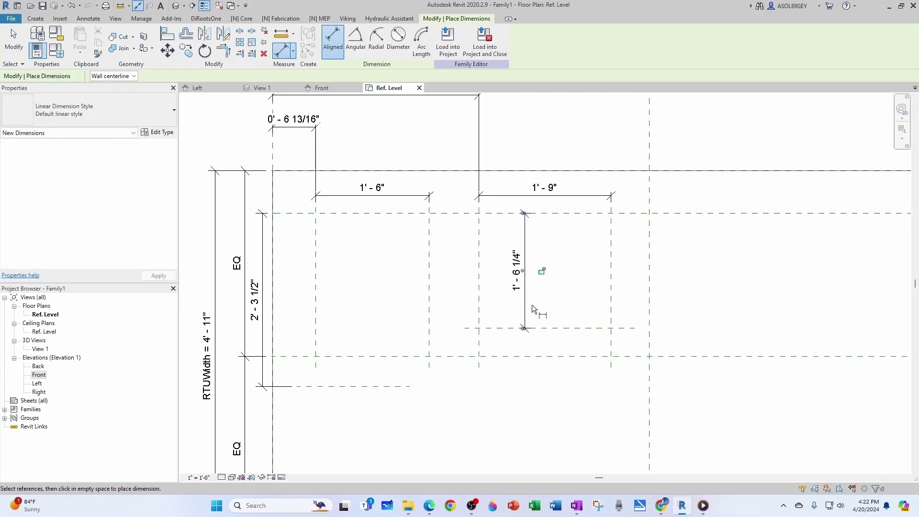
pyautogui.press('Escape')
pyautogui.press('Escape')
# - Set the distance from BackDuctEdge to the 1'-9" opening's horizontal reference plane to 2' by moving that plane
pyautogui.click(556, 329)
pyautogui.click(515, 271)
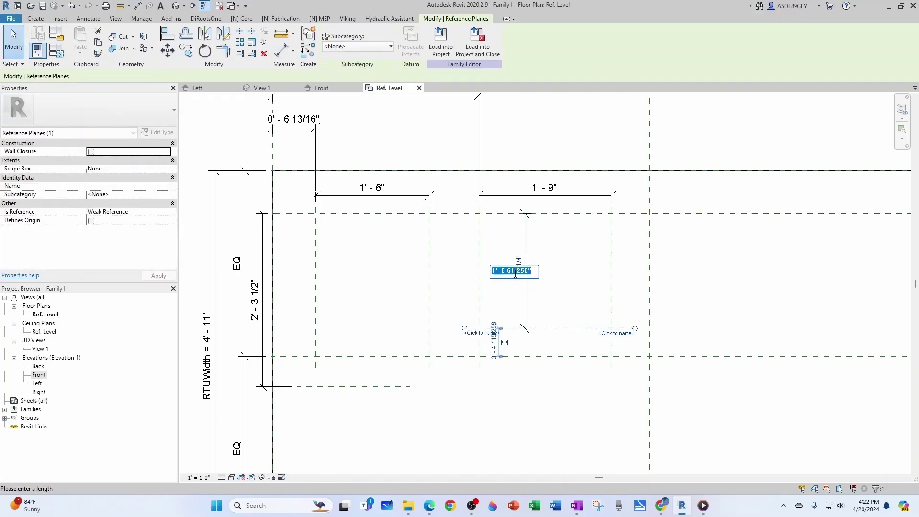
pyautogui.write("2'")
pyautogui.press('Return')
# - Move the 2'-0" dimension out of the second opening into the gap between the two openings
pyautogui.click(525, 295)
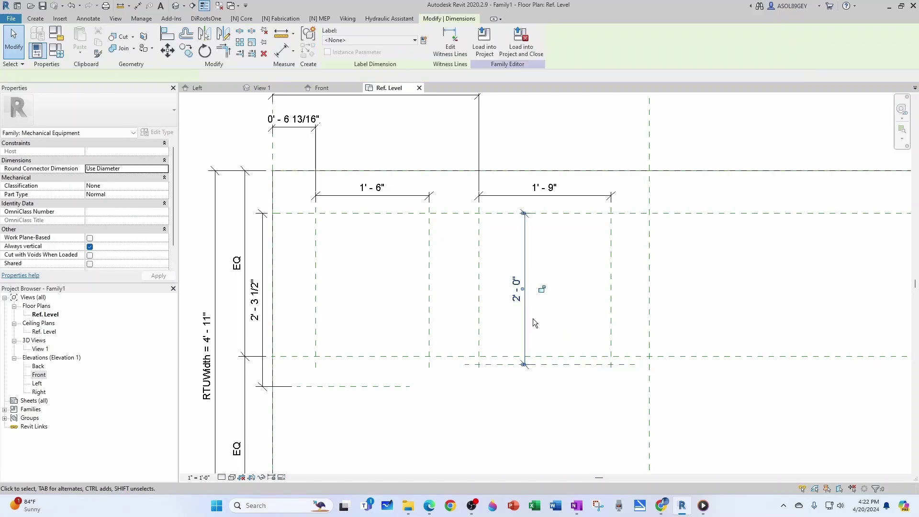
pyautogui.moveTo(533, 318); pyautogui.dragTo(473, 324)
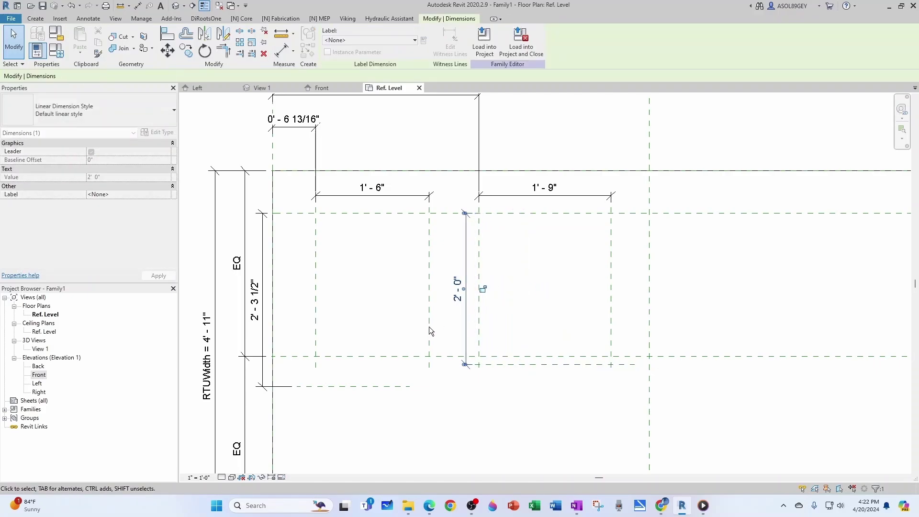
pyautogui.click(386, 346)
# - Lengthen the first opening's two vertical reference planes past its front edge plane, and extend that front plane beyond the second vertical plane
pyautogui.click(315, 366)
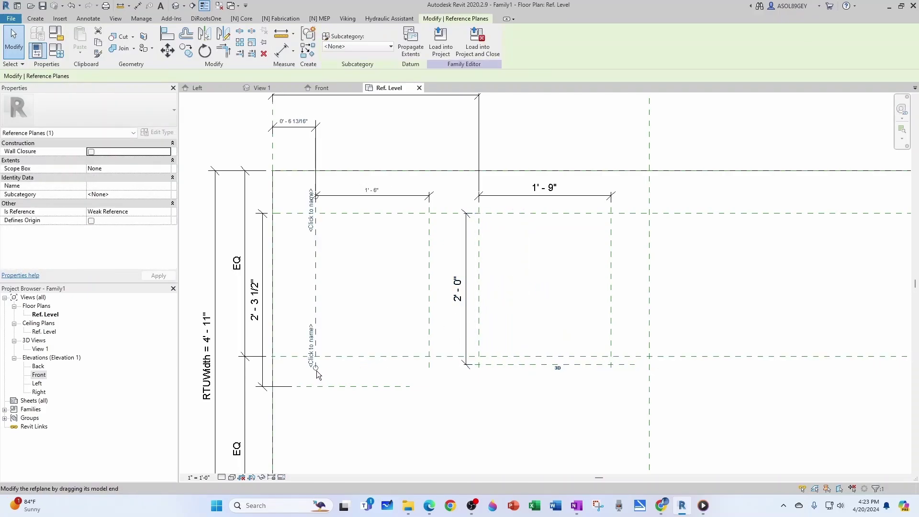
pyautogui.moveTo(315, 366); pyautogui.dragTo(316, 423)
pyautogui.click(418, 375)
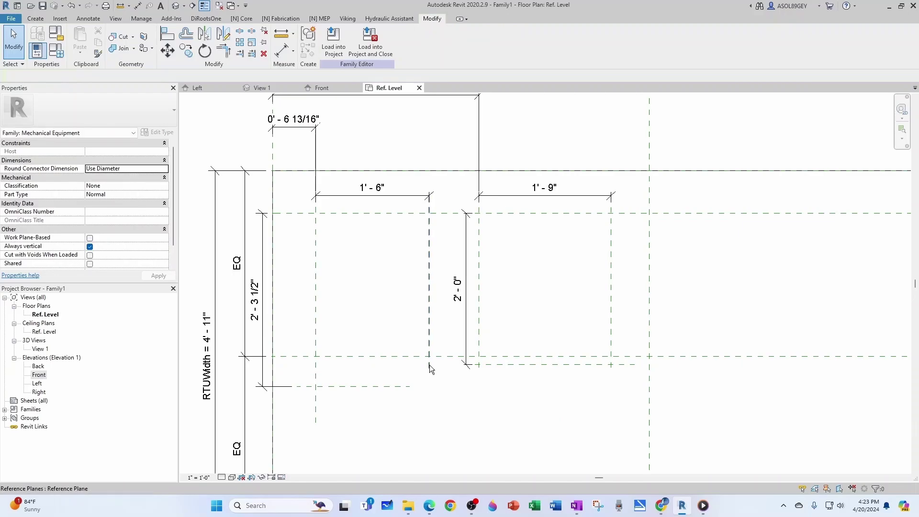
pyautogui.click(429, 365)
pyautogui.moveTo(430, 366); pyautogui.dragTo(449, 386)
pyautogui.click(424, 412)
pyautogui.click(409, 387)
pyautogui.click(436, 394)
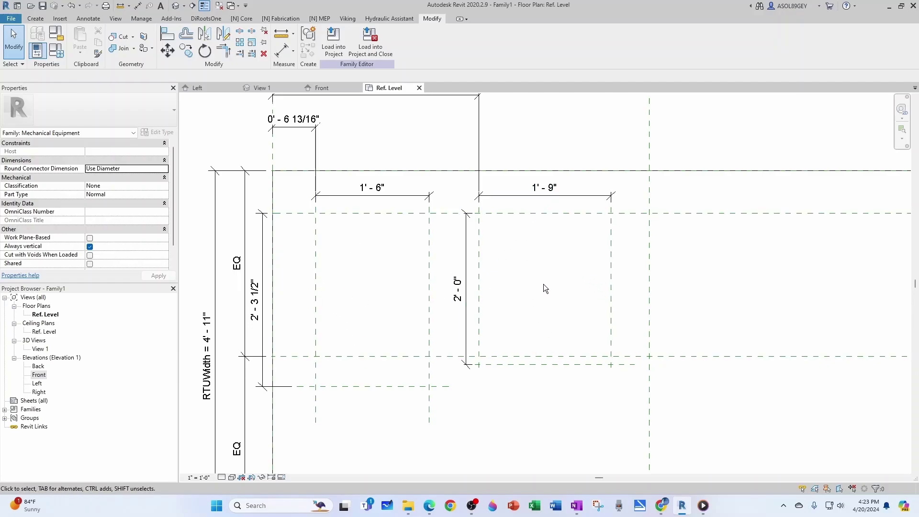
# - Draw a vertical and a horizontal reference plane crossing near the middle of the 18" opening
pyautogui.click(316, 269)
pyautogui.press('r')
pyautogui.press('p')
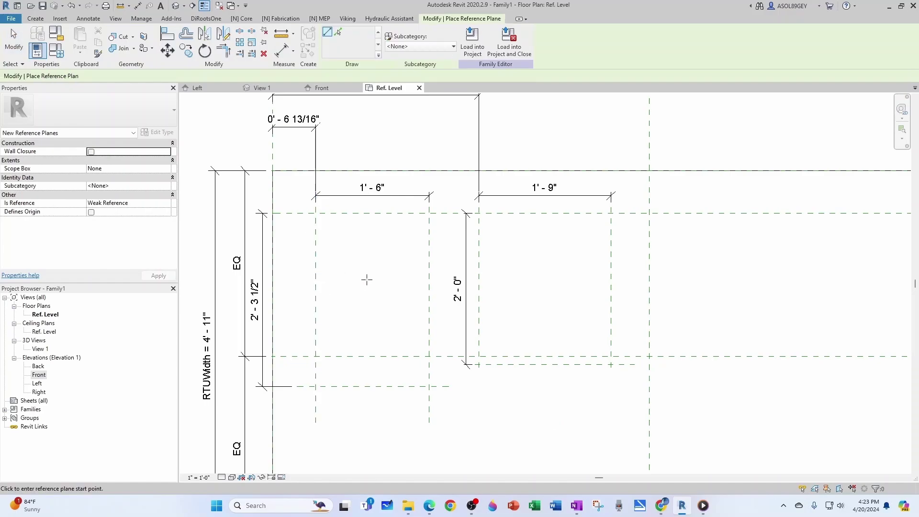
pyautogui.click(374, 205)
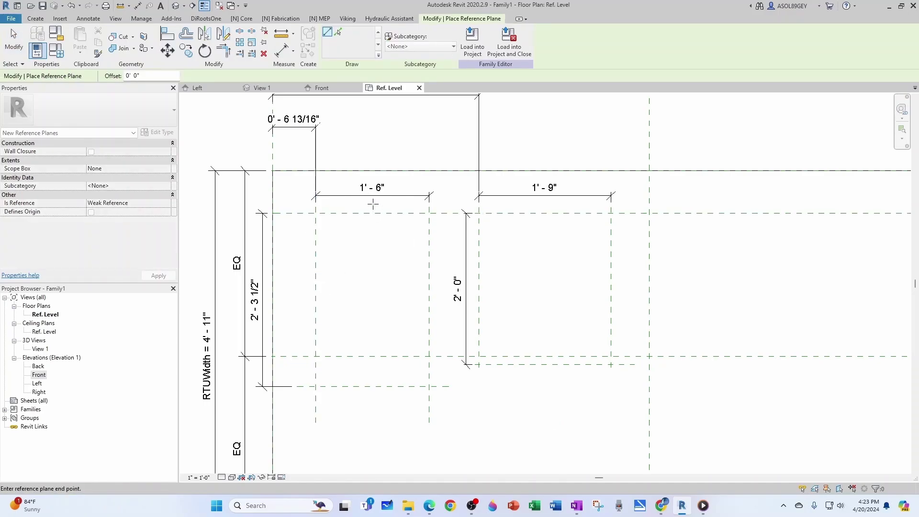
pyautogui.click(374, 374)
pyautogui.press('Escape')
pyautogui.press('Escape')
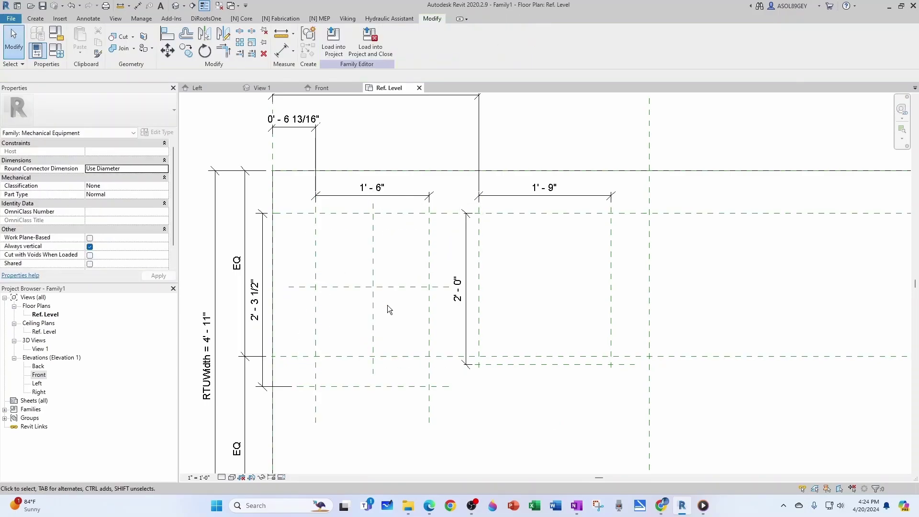
# - Dimension BackDuctEdge, the first opening's horizontal middle plane and the Center (Front/Back) plane in one string and make the segments equal
pyautogui.click(282, 50)
pyautogui.click(346, 213)
pyautogui.click(336, 287)
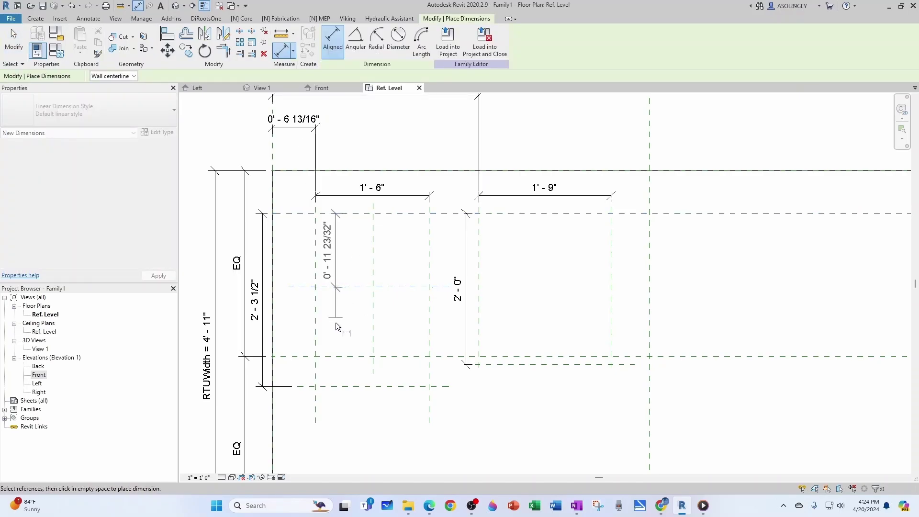
pyautogui.click(341, 356)
pyautogui.click(344, 323)
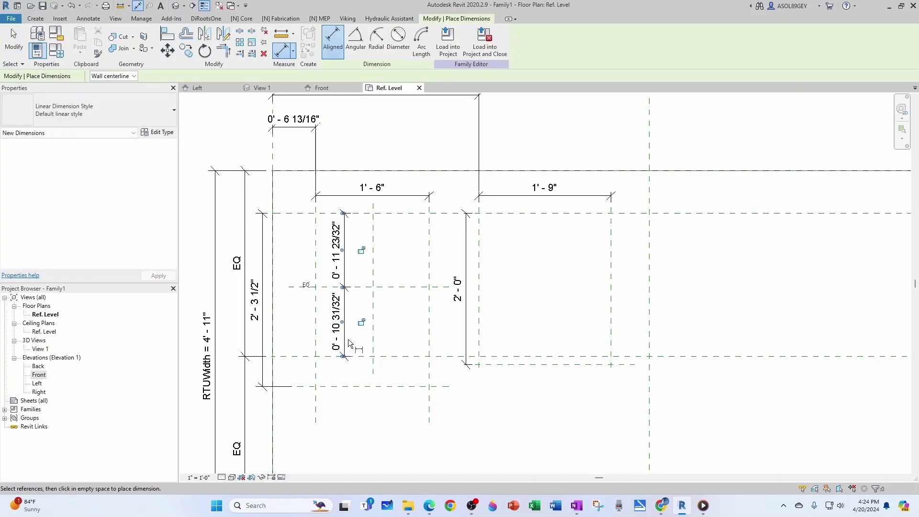
pyautogui.click(306, 285)
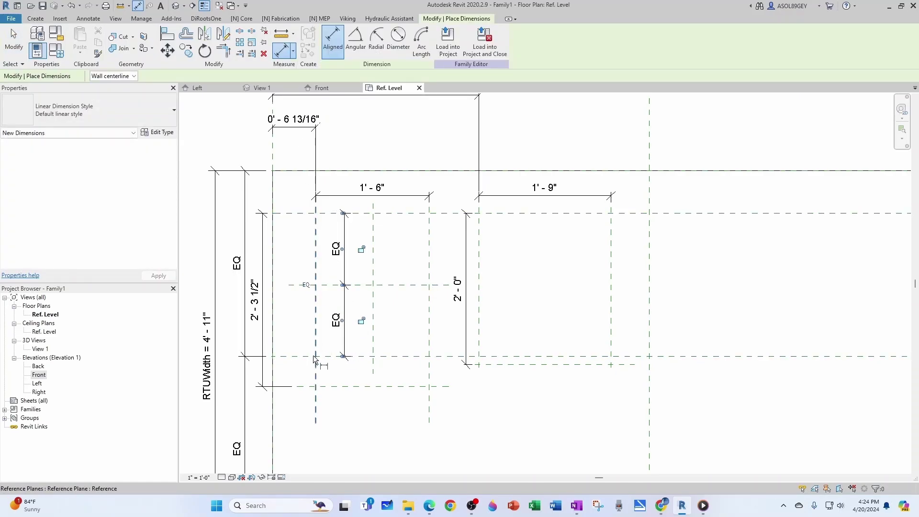
pyautogui.click(362, 322)
# - Dimension the first opening's two side planes and its vertical middle plane in one string and make the segments equal
pyautogui.click(315, 331)
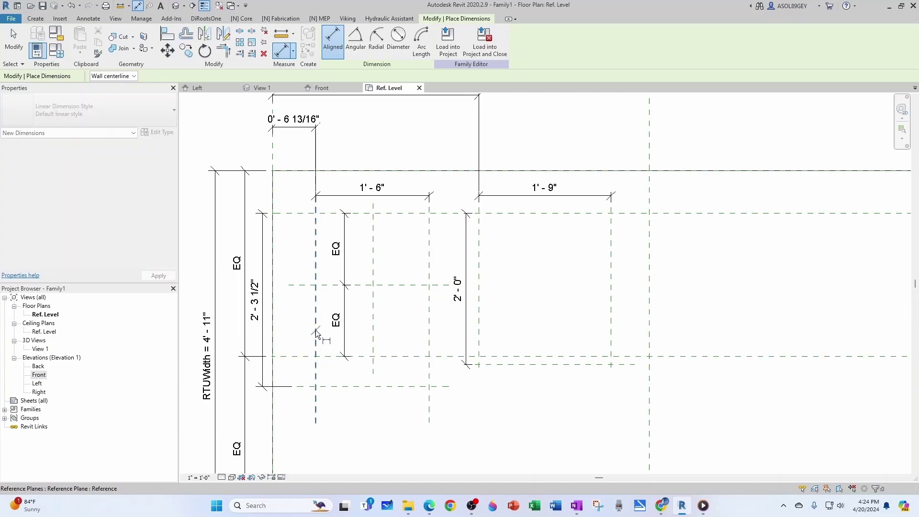
pyautogui.click(373, 334)
pyautogui.click(430, 335)
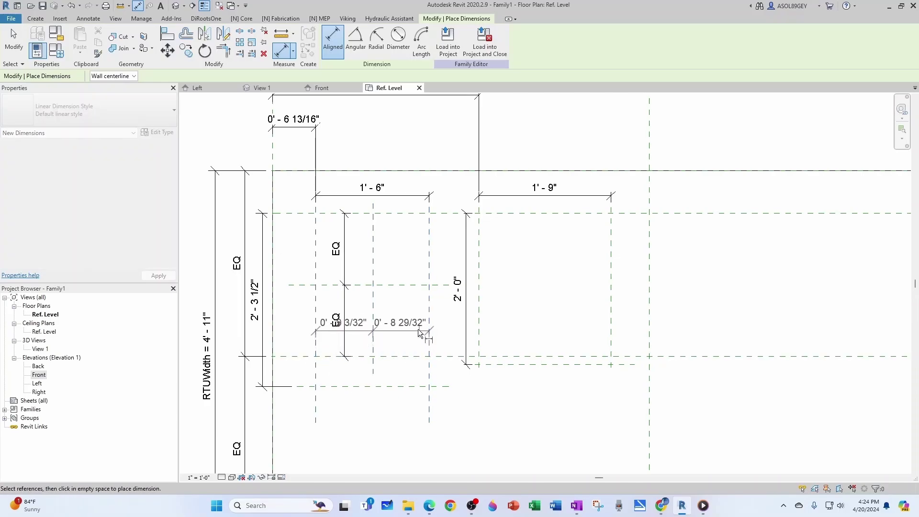
pyautogui.click(415, 317)
pyautogui.click(372, 280)
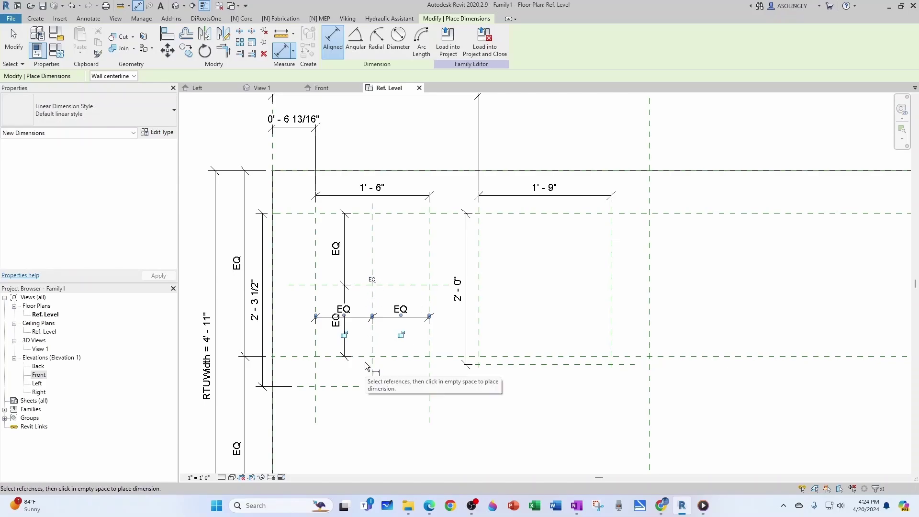
# - Draw a vertical reference plane near the middle of the 21" opening and a horizontal one aligned with the 18" opening's horizontal middle plane
pyautogui.press('Escape')
pyautogui.press('Escape')
pyautogui.click(373, 261)
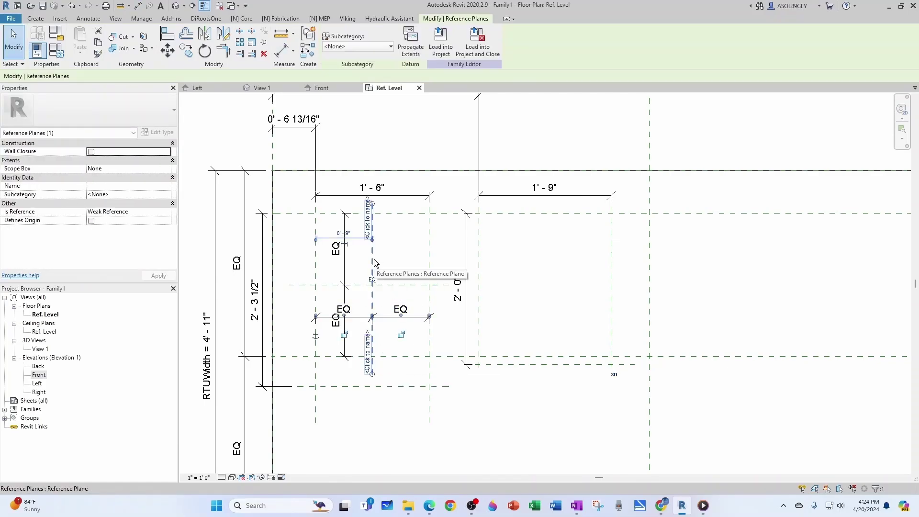
pyautogui.press('r')
pyautogui.press('p')
pyautogui.click(547, 205)
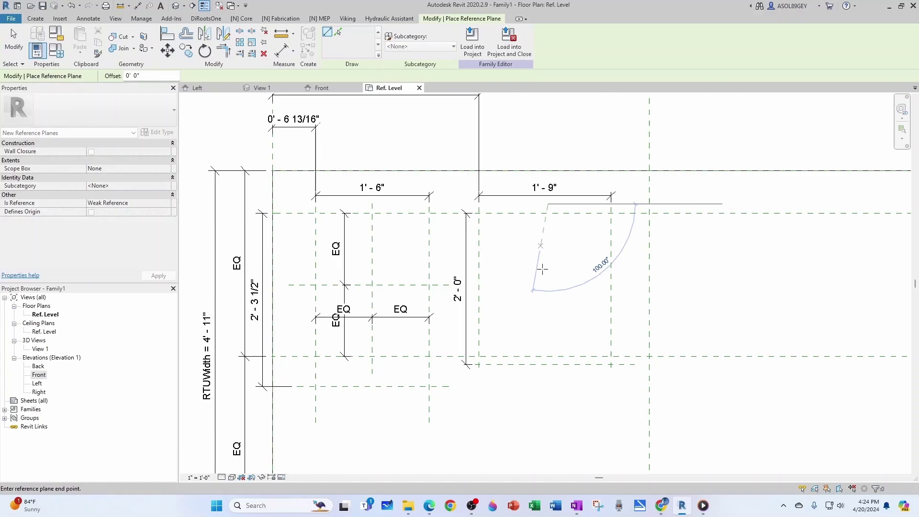
pyautogui.click(548, 364)
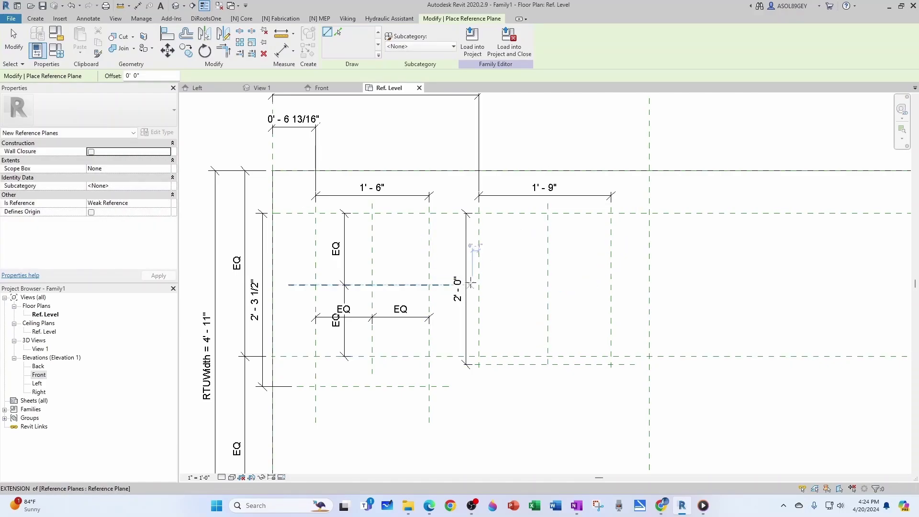
pyautogui.click(451, 285)
pyautogui.click(635, 285)
pyautogui.press('Escape')
pyautogui.press('Escape')
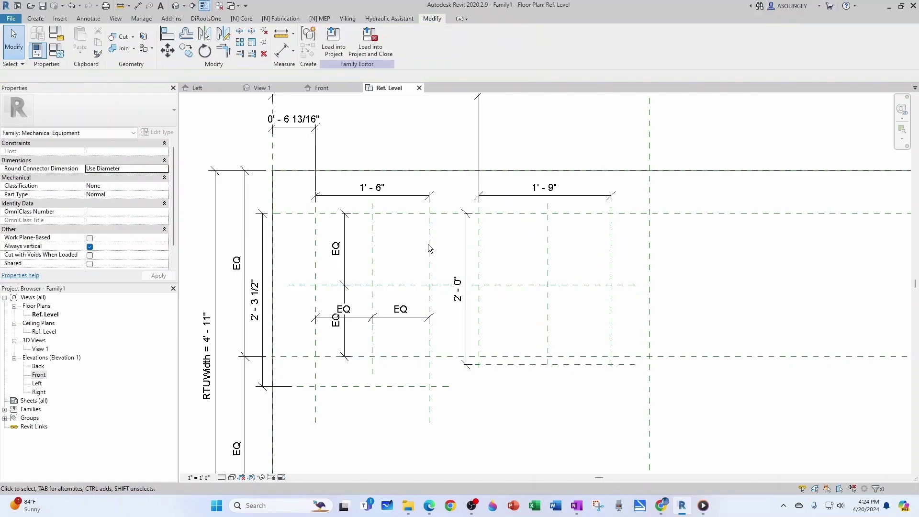
# - Dimension BackDuctEdge, the second opening's horizontal middle plane and the Center (Front/Back) plane in one string and make the segments equal
pyautogui.click(284, 51)
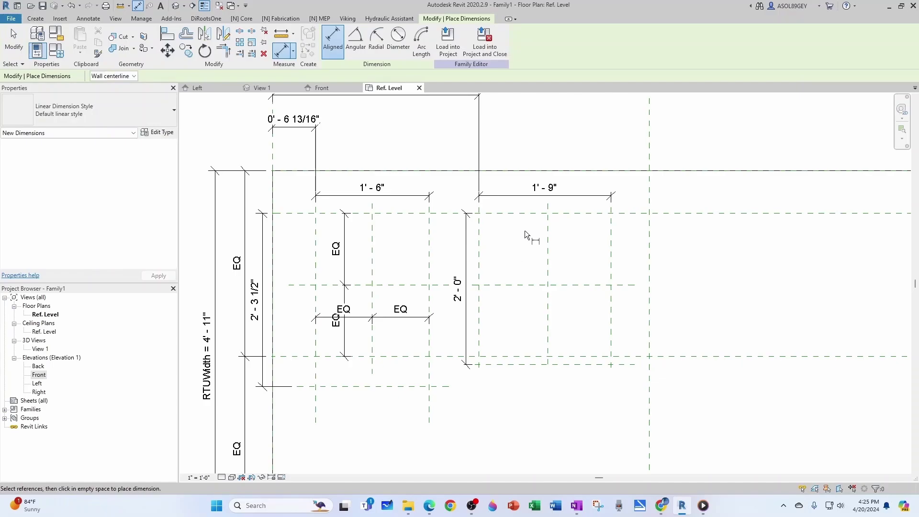
pyautogui.click(510, 213)
pyautogui.click(515, 284)
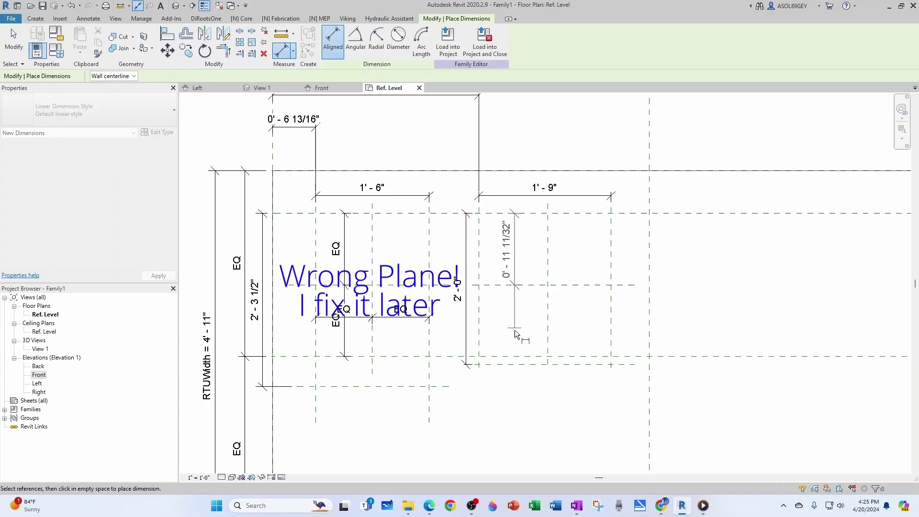
pyautogui.click(515, 357)
pyautogui.click(503, 354)
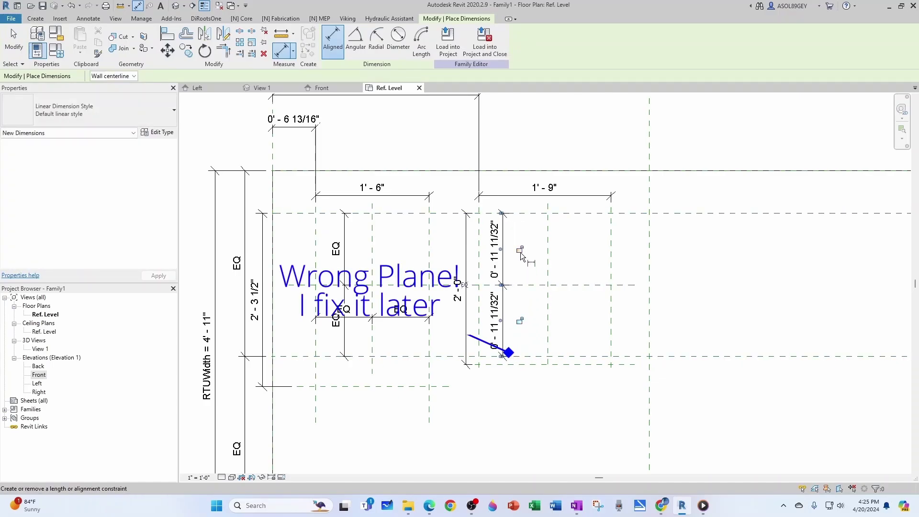
pyautogui.click(464, 285)
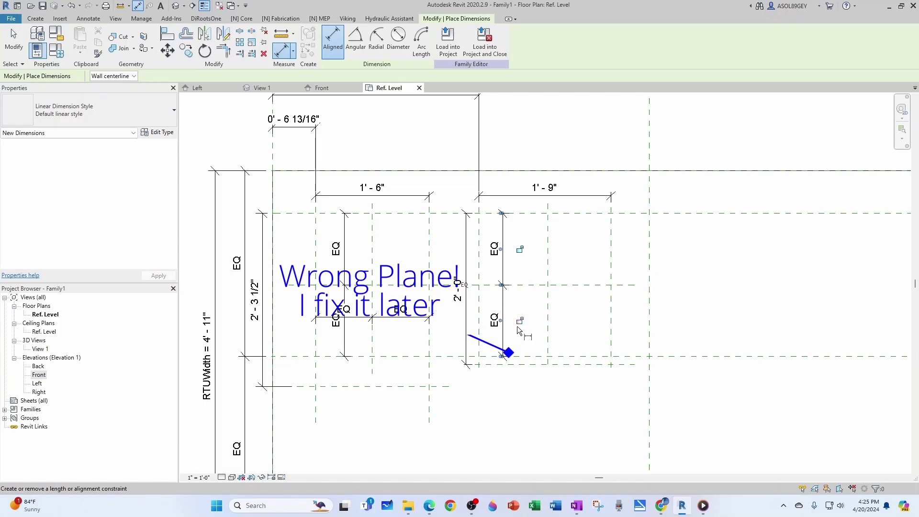
# - Dimension the second opening's two side planes and its vertical middle plane in one string and make the segments equal
pyautogui.click(479, 251)
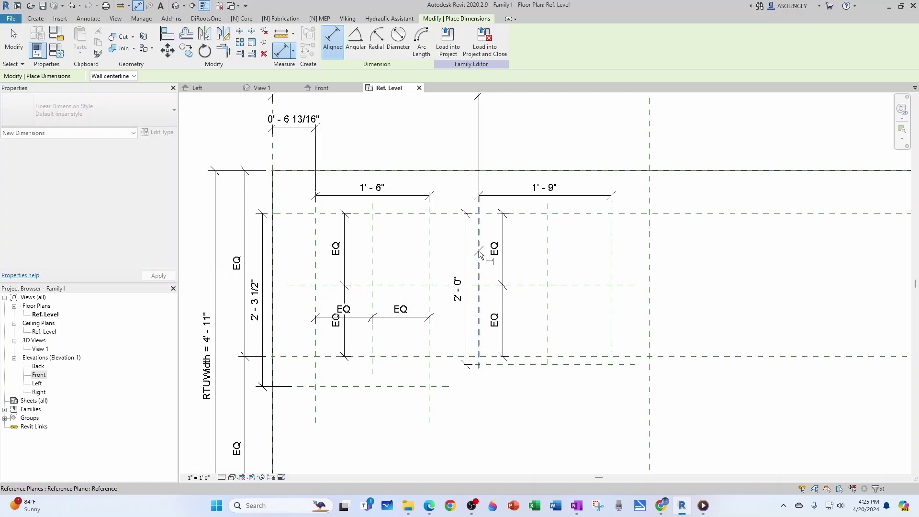
pyautogui.click(548, 265)
pyautogui.click(611, 265)
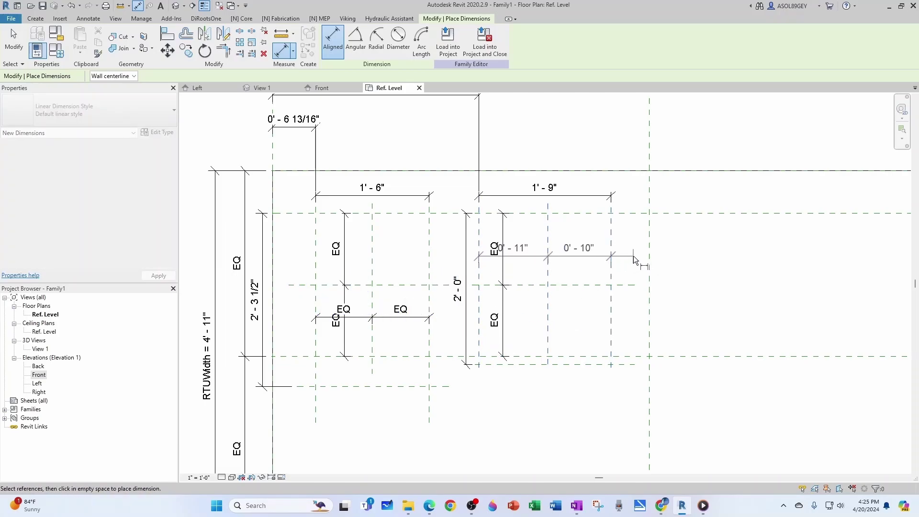
pyautogui.click(633, 255)
pyautogui.click(544, 219)
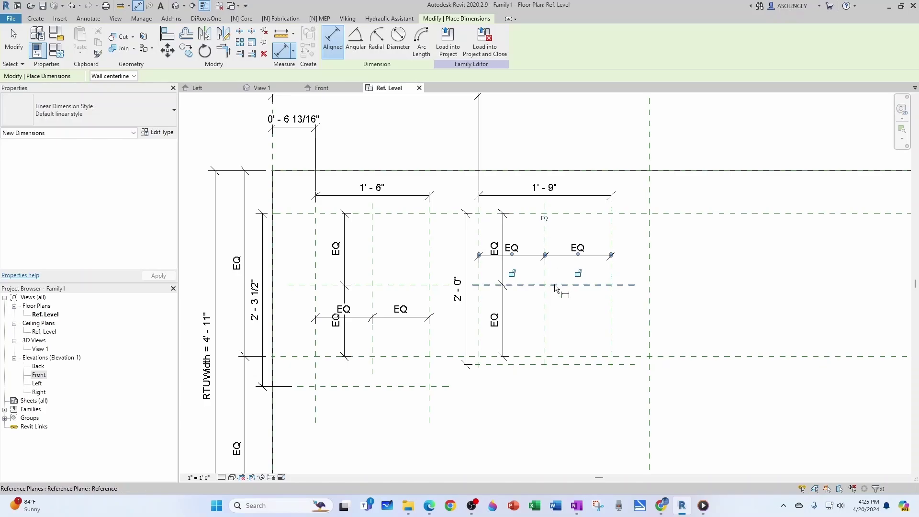
pyautogui.press('Escape')
pyautogui.press('Escape')
# - Draw a vertical reference plane across the full unit width, about 6' from the unit's left edge plane, right of the Center (Left/Right) plane
pyautogui.scroll(-2, 525, 256)
pyautogui.moveTo(535, 225); pyautogui.dragTo(496, 262, button='middle')
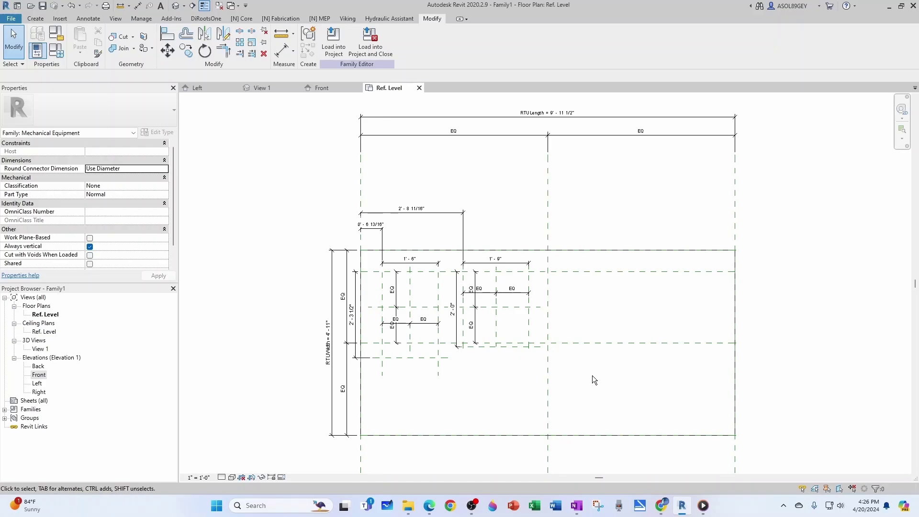
pyautogui.click(550, 314)
pyautogui.press('r')
pyautogui.press('p')
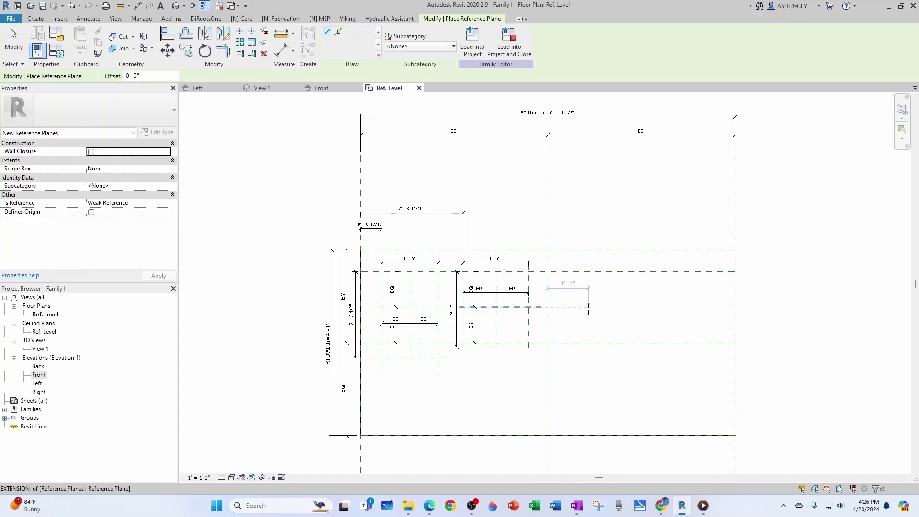
pyautogui.scroll(-2, 538, 252)
pyautogui.click(574, 208)
pyautogui.click(574, 421)
pyautogui.press('Escape')
pyautogui.press('Escape')
pyautogui.scroll(2, 540, 201)
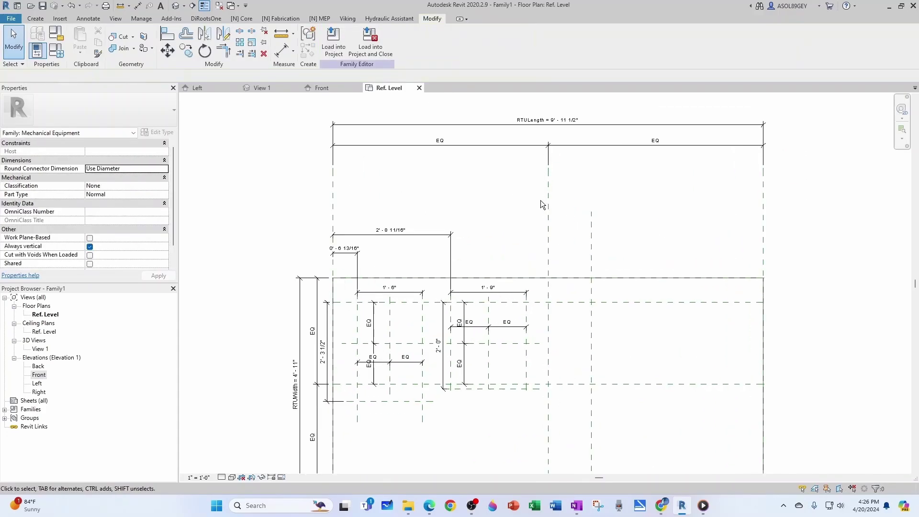
# - Dimension the new vertical plane from the unit's left edge plane and set the distance to 89"
pyautogui.click(282, 49)
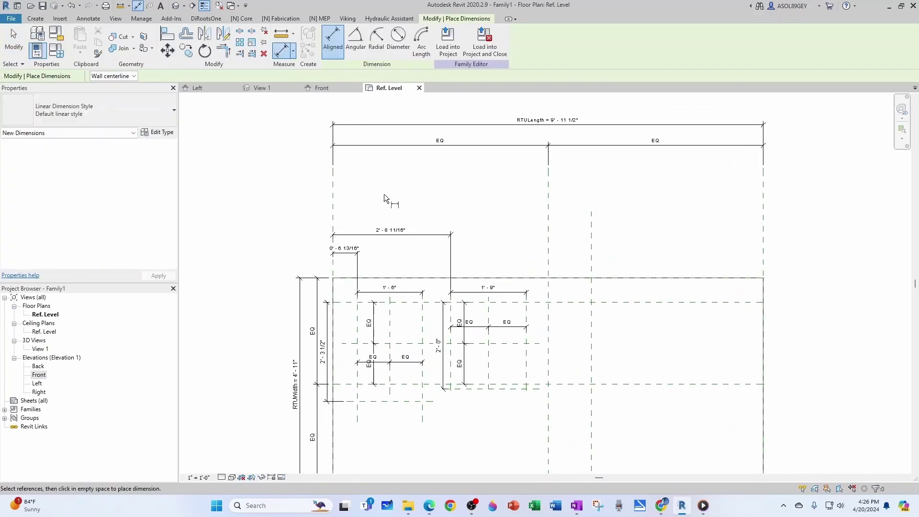
pyautogui.click(331, 206)
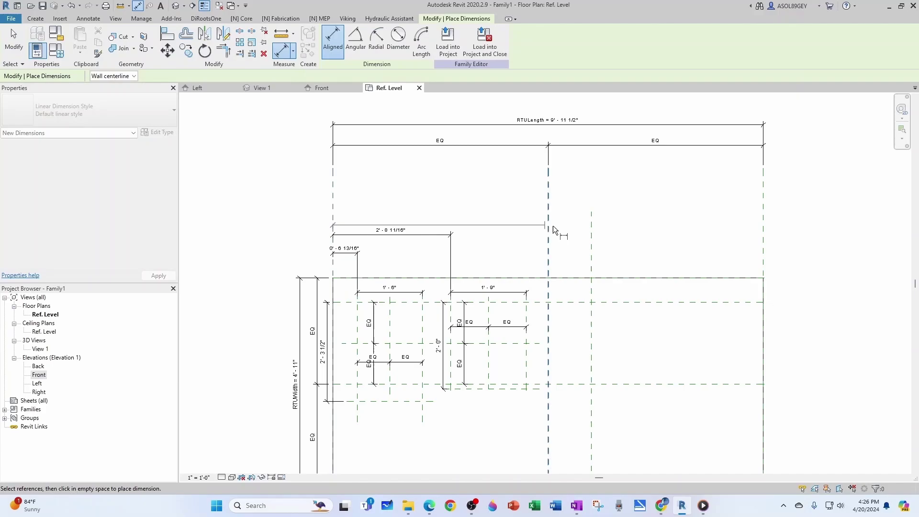
pyautogui.click(592, 225)
pyautogui.click(522, 211)
pyautogui.press('Escape')
pyautogui.press('Escape')
pyautogui.click(591, 230)
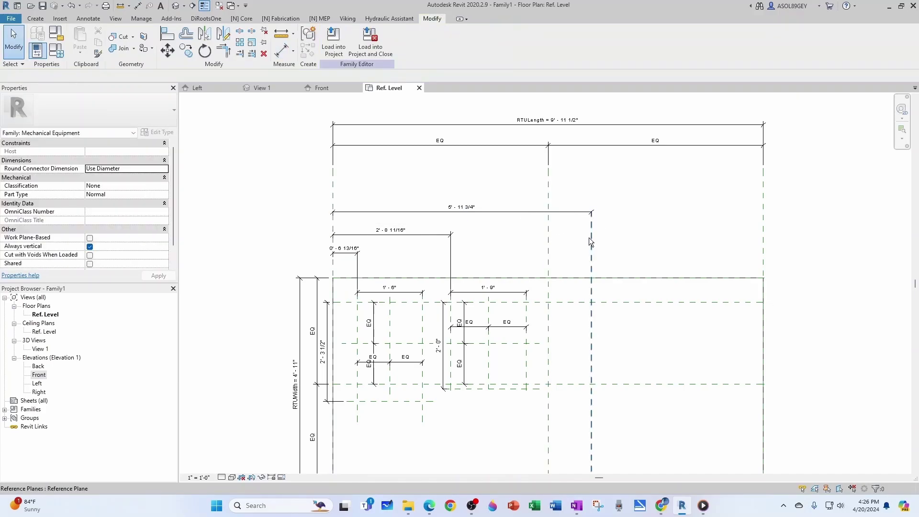
pyautogui.click(476, 209)
pyautogui.write("89'")
pyautogui.press('Return')
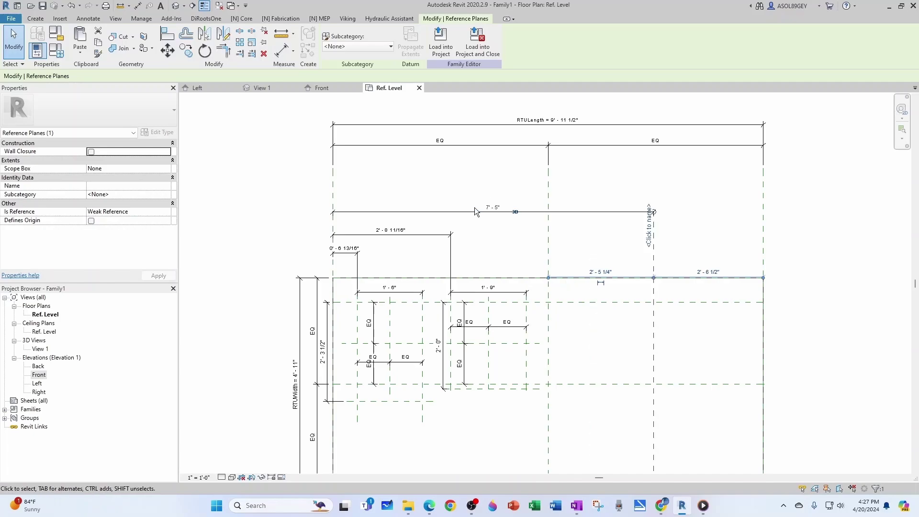
pyautogui.press('Escape')
# - Check the bottom gas supply entry's location on the top view drawing in Snipping Tool
pyautogui.hotkey('alt', 'Tab')
pyautogui.moveTo(901, 102); pyautogui.dragTo(572, 52)
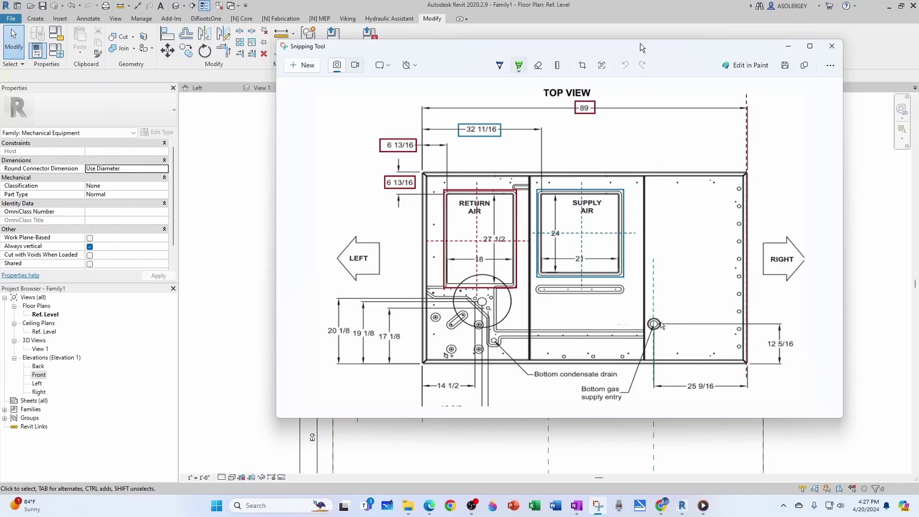
pyautogui.click(598, 505)
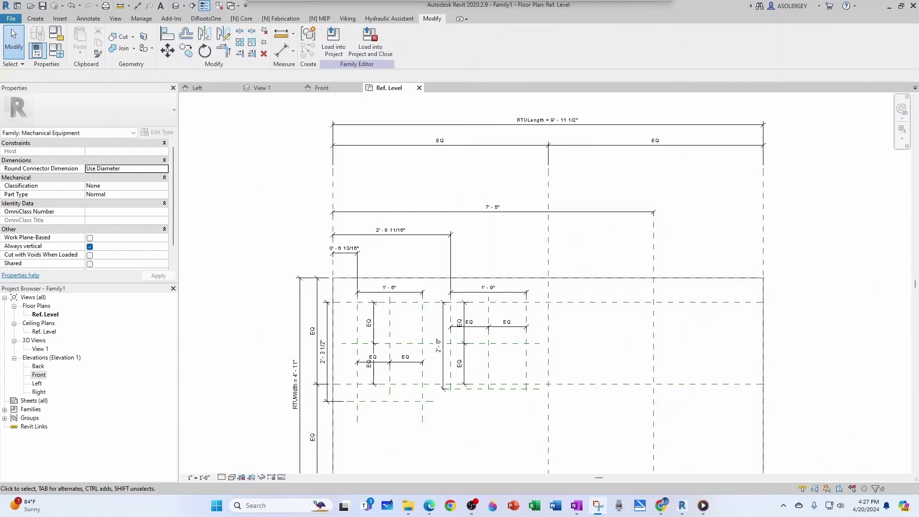
# - Draw short vertical and horizontal reference planes crossing about 1'-10" left of the 89" plane and about 4 3/4" behind the unit's front edge
pyautogui.click(642, 376)
pyautogui.press('r')
pyautogui.press('p')
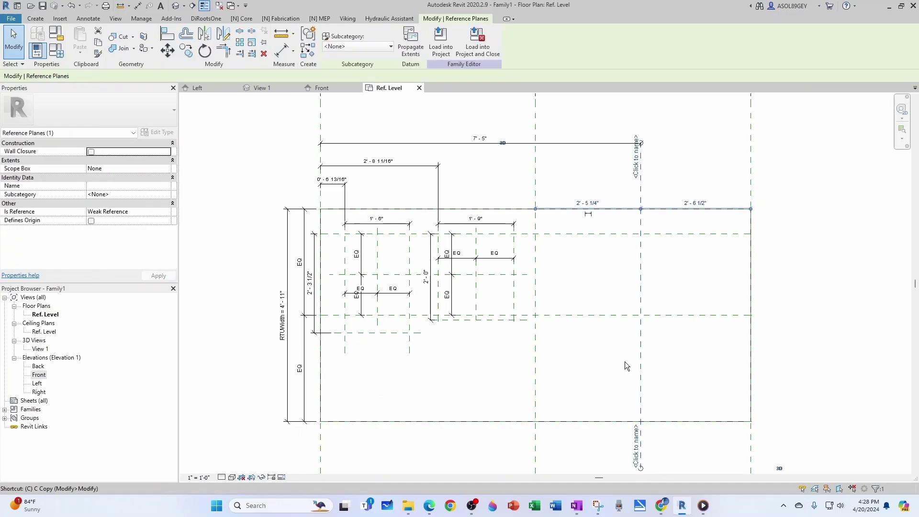
pyautogui.scroll(1, 574, 375)
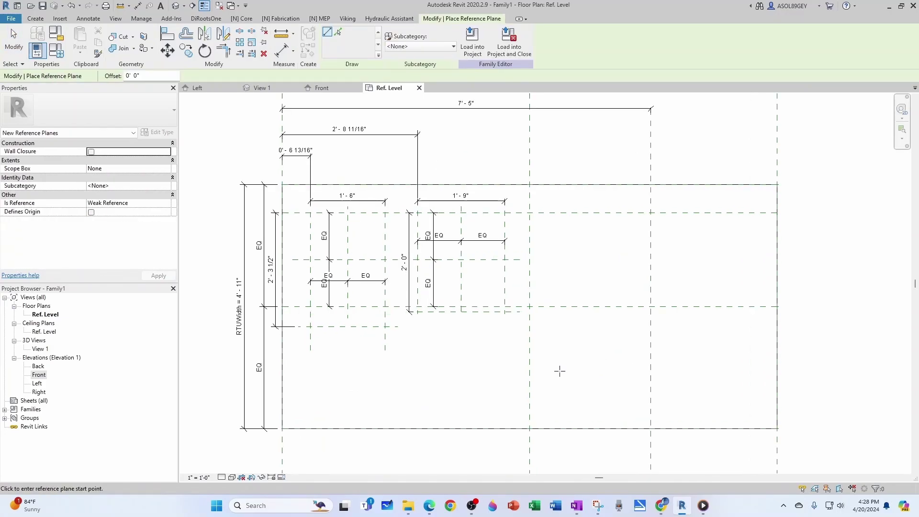
pyautogui.click(560, 371)
pyautogui.click(560, 446)
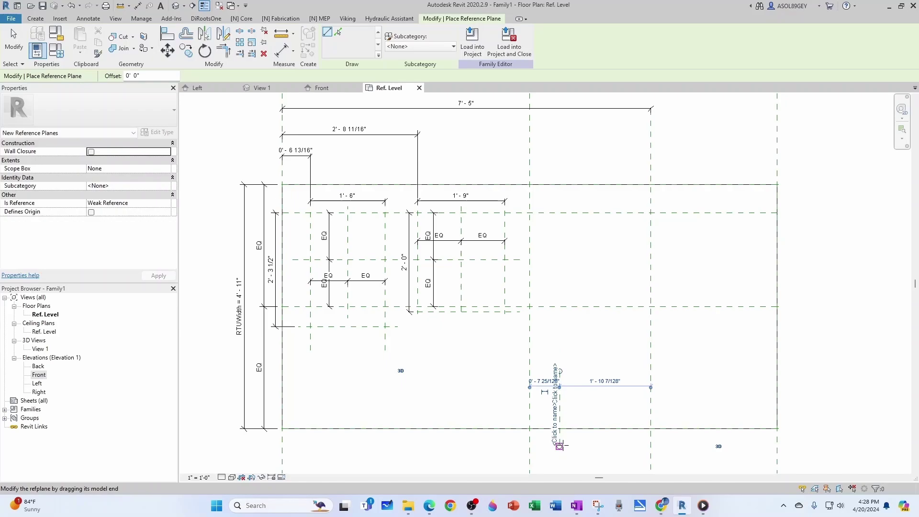
pyautogui.click(539, 409)
pyautogui.click(592, 409)
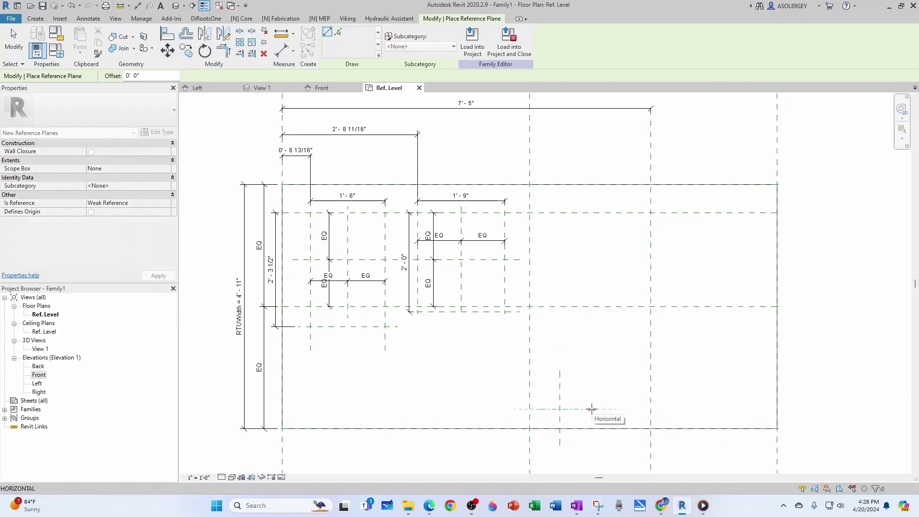
pyautogui.press('Escape')
pyautogui.press('Escape')
# - Dimension the short vertical plane from the 89" plane and set the distance to 25 9/16"
pyautogui.press('d')
pyautogui.press('l')
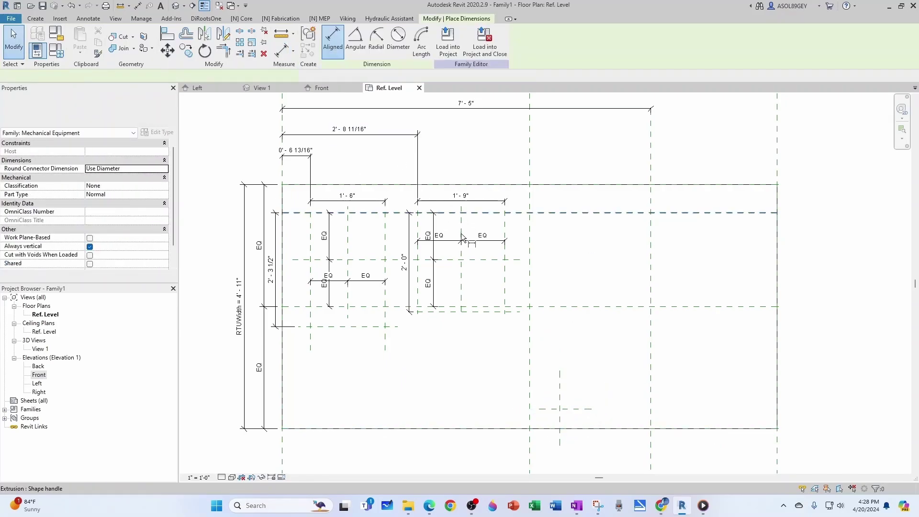
pyautogui.click(649, 386)
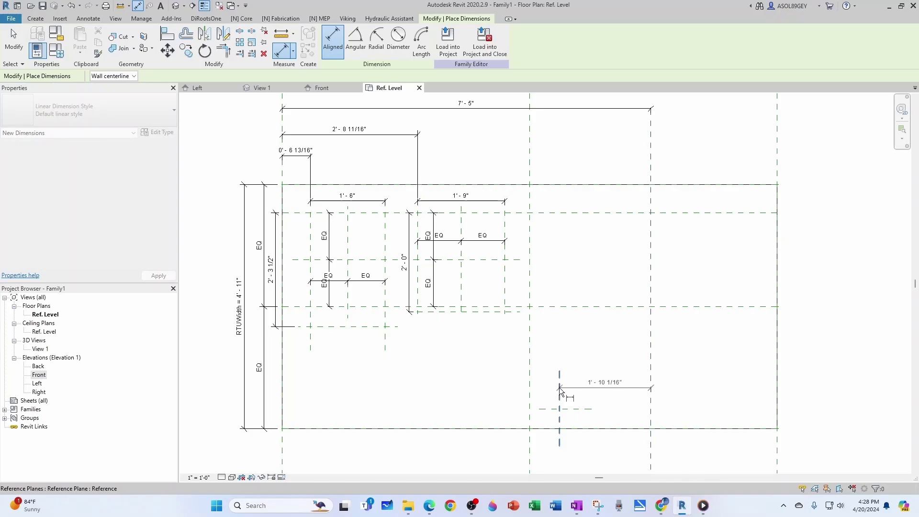
pyautogui.click(563, 390)
pyautogui.click(595, 355)
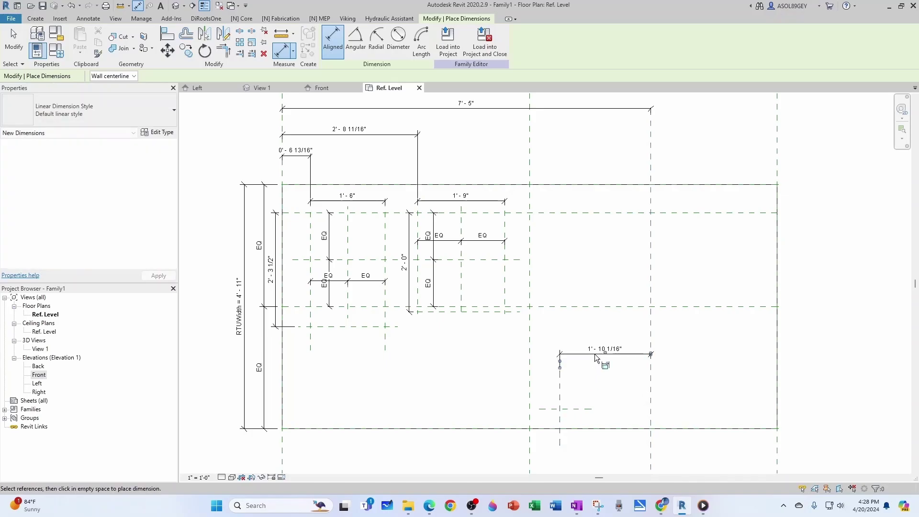
pyautogui.press('Escape')
pyautogui.click(560, 389)
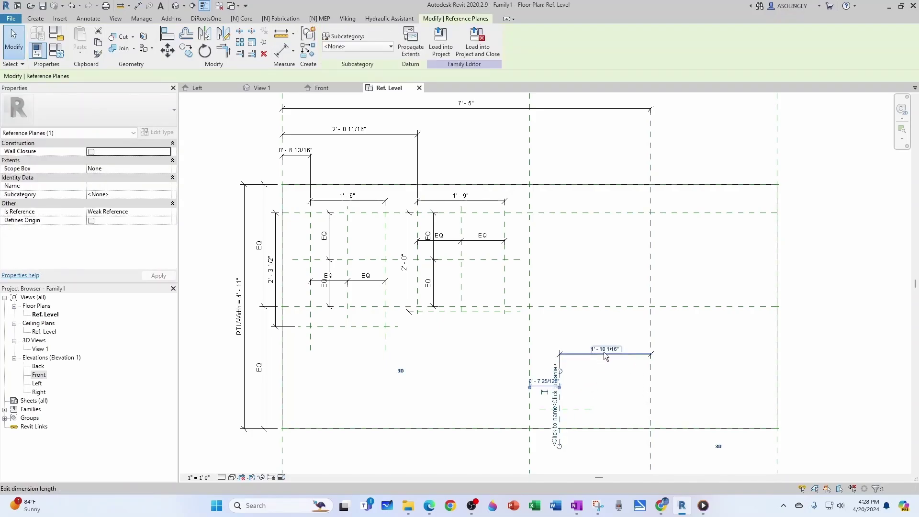
pyautogui.click(604, 353)
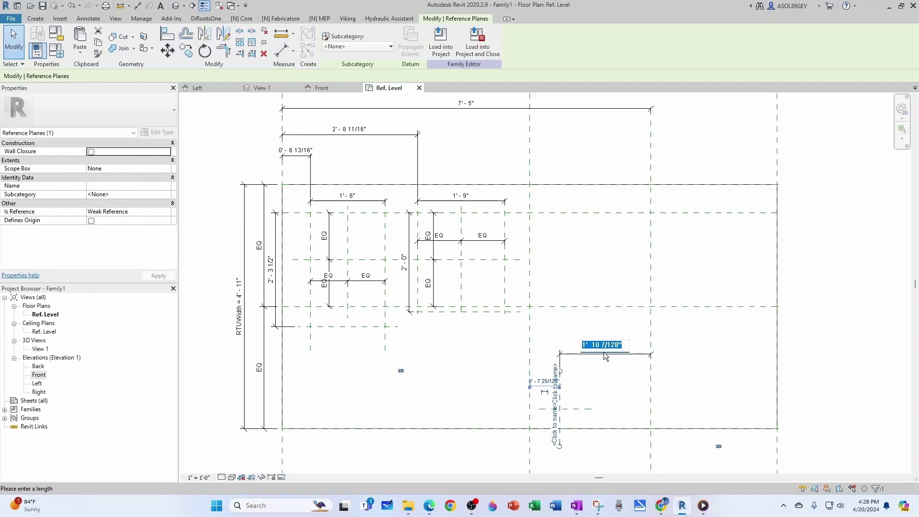
pyautogui.write('25 9/16')
pyautogui.press('Return')
# - Dimension the short horizontal plane from the unit's front edge and set the distance to 12 5/16"
pyautogui.press('d')
pyautogui.press('i')
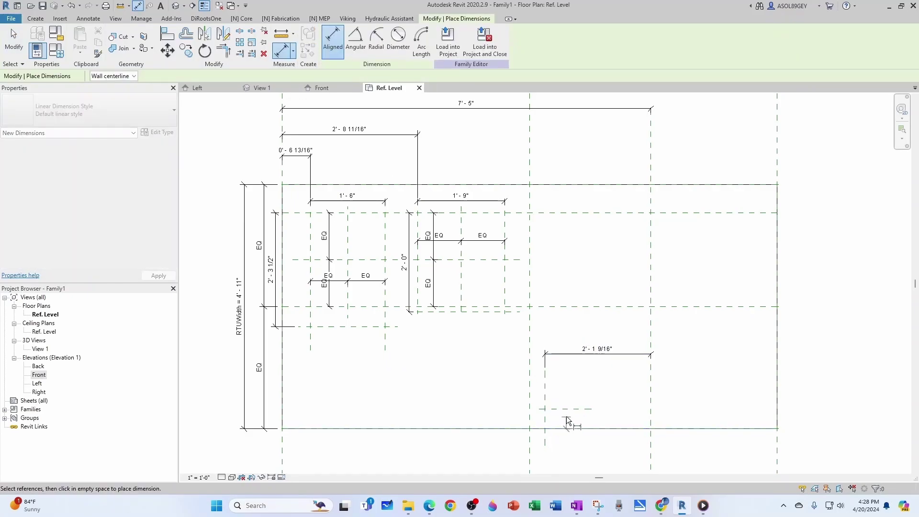
pyautogui.click(560, 409)
pyautogui.click(565, 428)
pyautogui.click(608, 420)
pyautogui.press('Escape')
pyautogui.press('Escape')
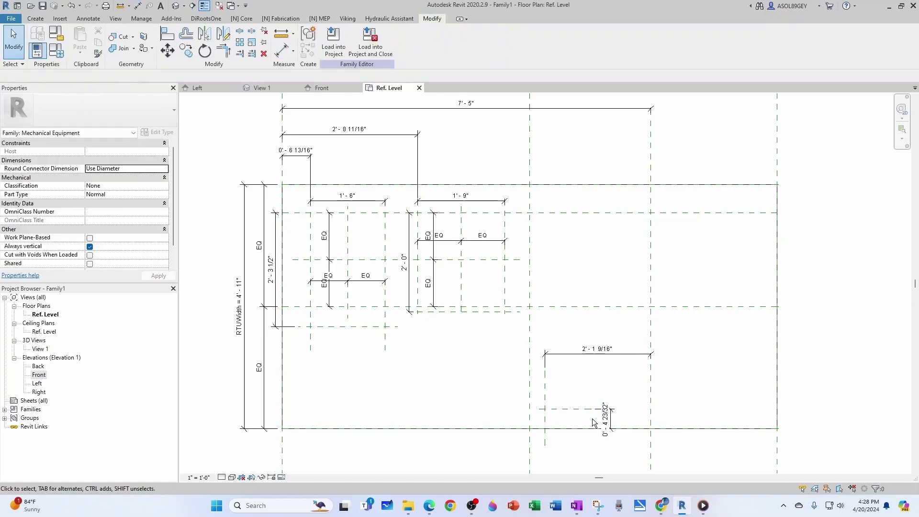
pyautogui.click(573, 409)
pyautogui.click(598, 420)
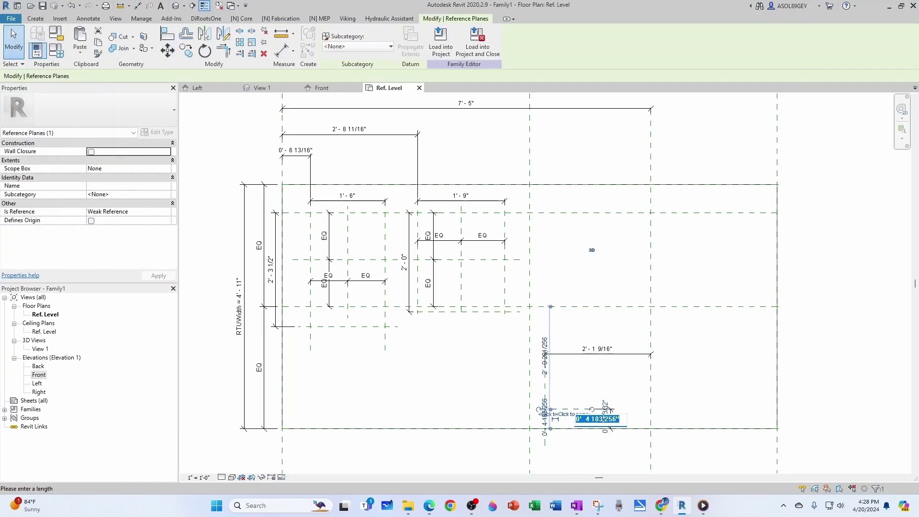
pyautogui.write('12 5/16"')
pyautogui.press('Return')
pyautogui.press('Escape')
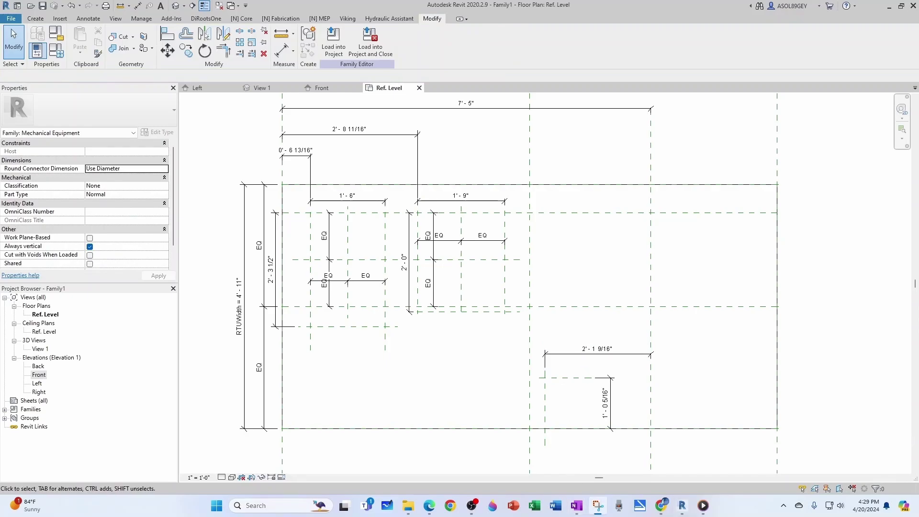
# - Look at the front view dimension drawing in Snipping Tool
pyautogui.click(598, 505)
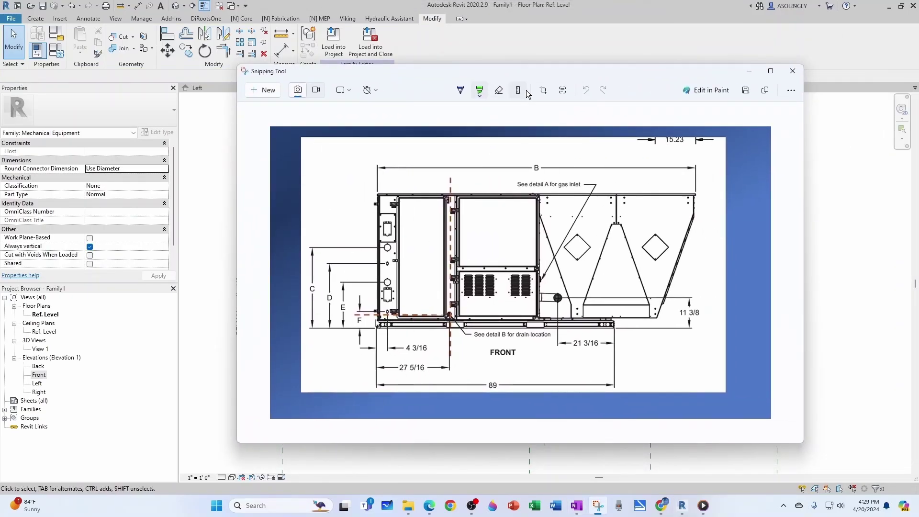
pyautogui.press('super+Down')
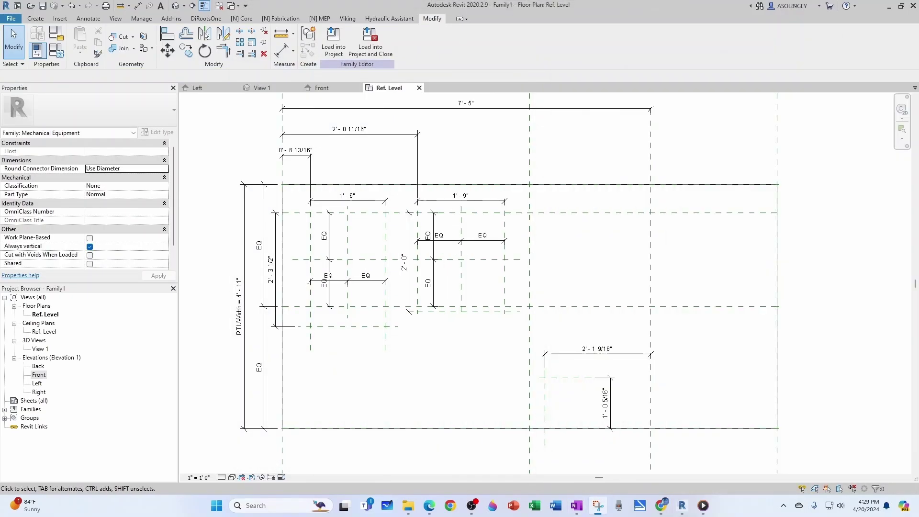
# - Draw a short vertical reference plane for the drain across the unit's front edge, about 1'-5 13/16" from its left edge
pyautogui.click(311, 347)
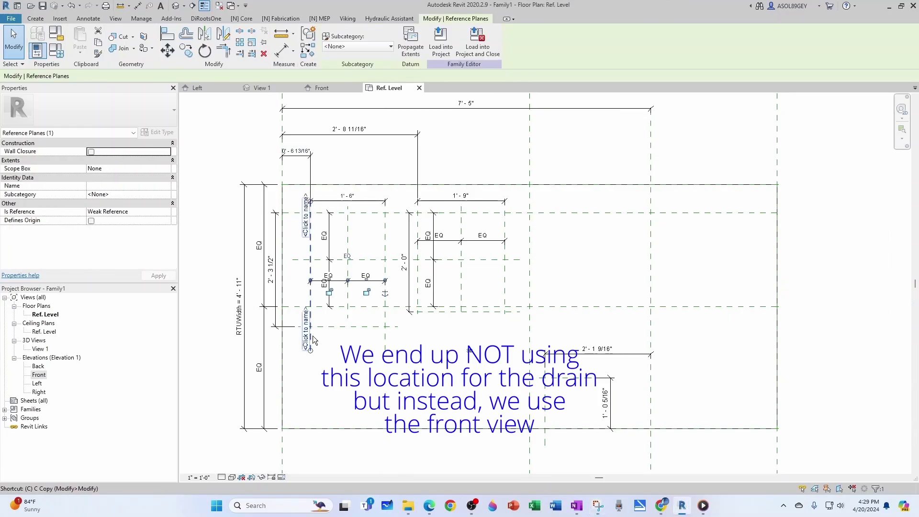
pyautogui.press('r')
pyautogui.press('p')
pyautogui.scroll(1, 338, 367)
pyautogui.click(356, 351)
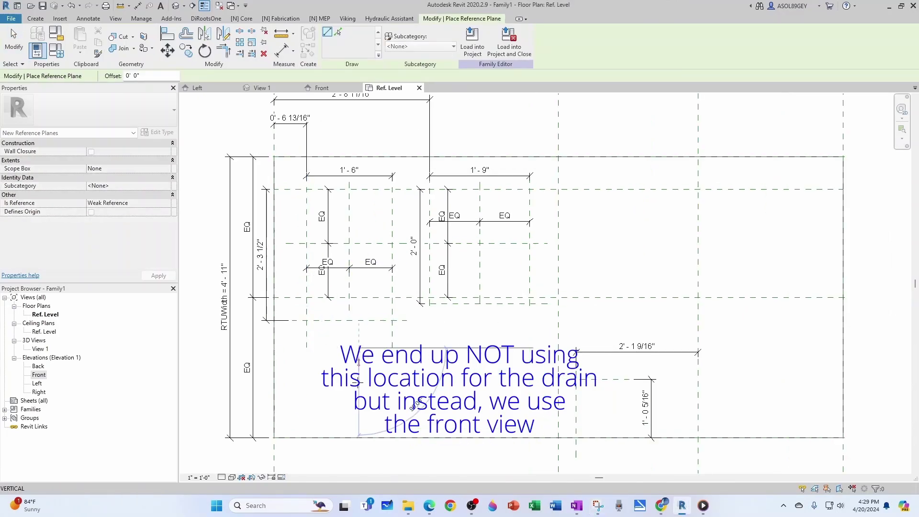
pyautogui.click(357, 469)
pyautogui.press('Escape')
pyautogui.press('Escape')
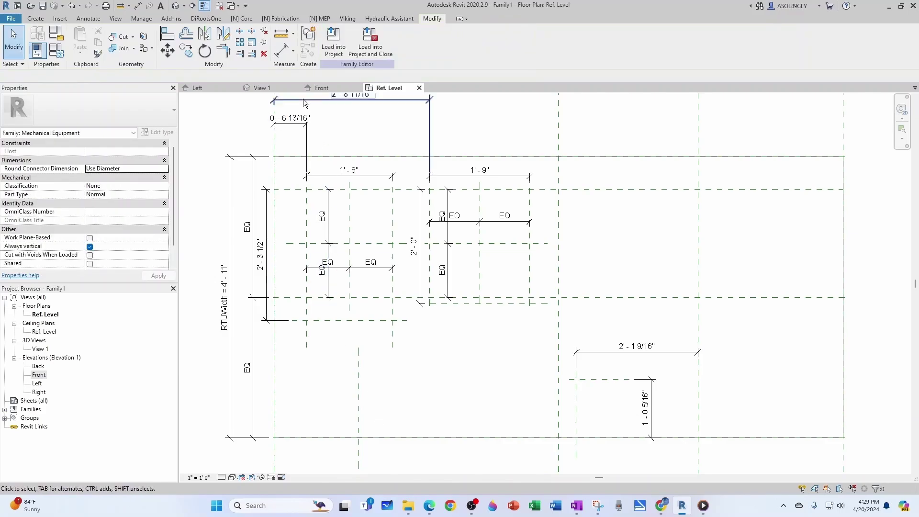
# - Dimension the short vertical drain plane from the unit's left edge and set the distance to 27 5/16"
pyautogui.click(287, 52)
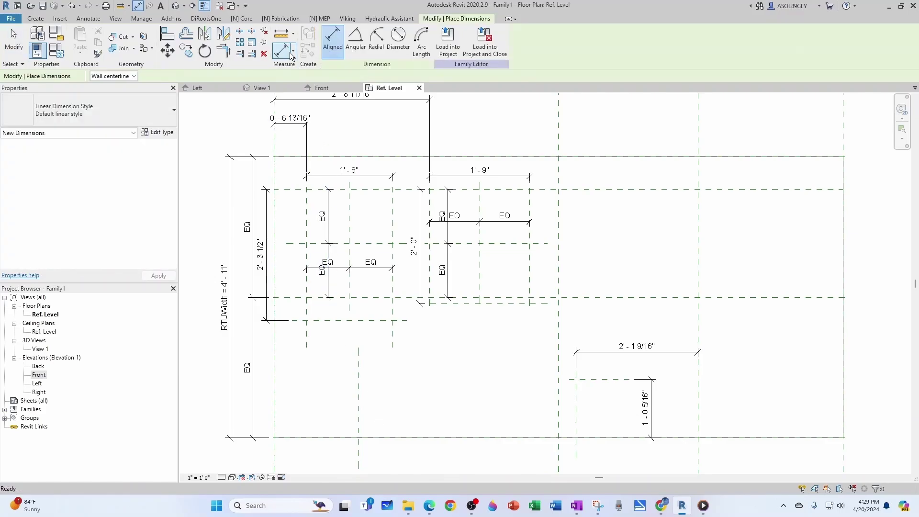
pyautogui.click(273, 453)
pyautogui.click(357, 418)
pyautogui.moveTo(403, 395); pyautogui.dragTo(400, 308, button='middle')
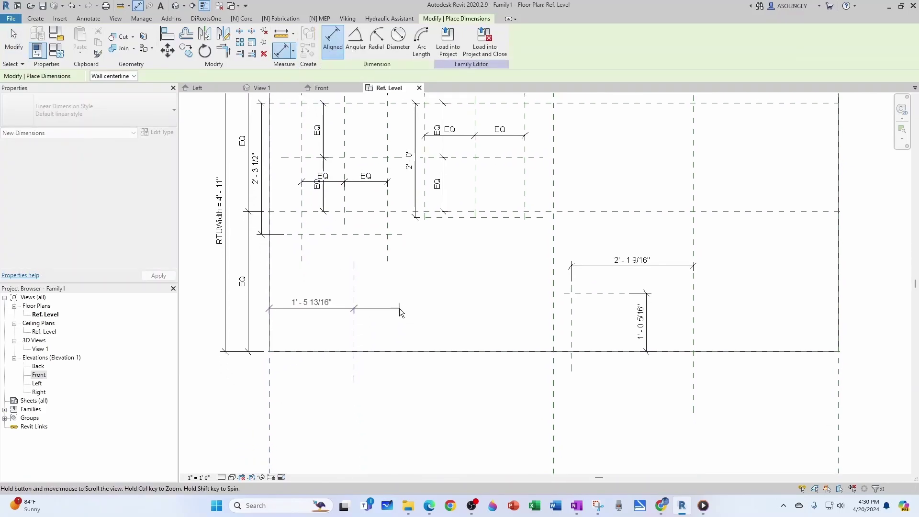
pyautogui.click(386, 396)
pyautogui.press('Escape')
pyautogui.press('Escape')
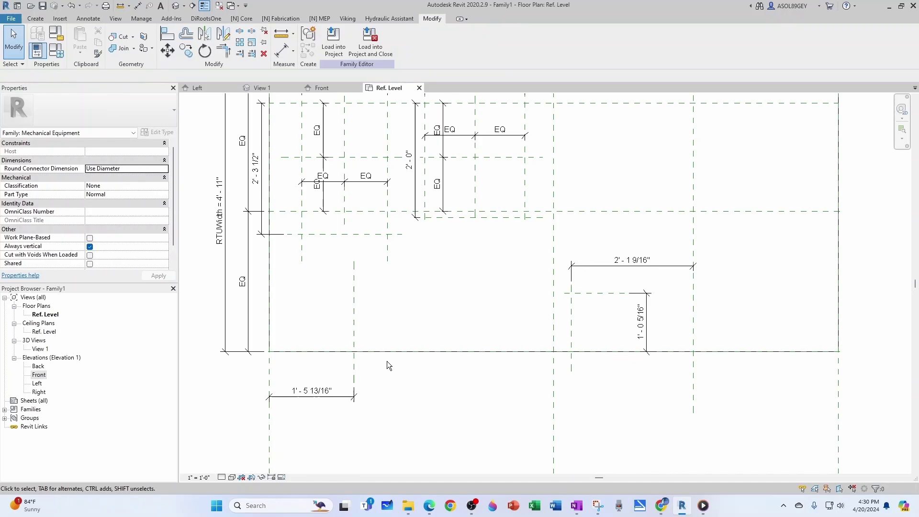
pyautogui.click(355, 368)
pyautogui.click(320, 390)
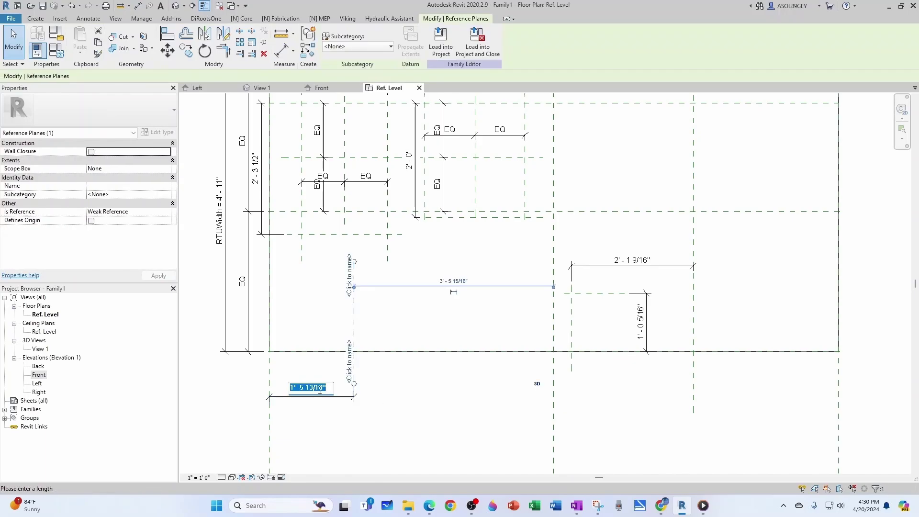
pyautogui.write('27')
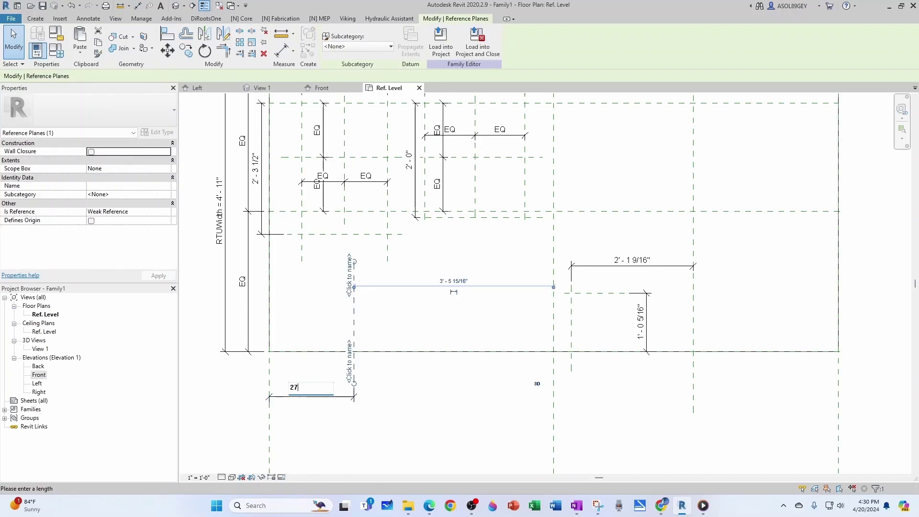
pyautogui.press('Return')
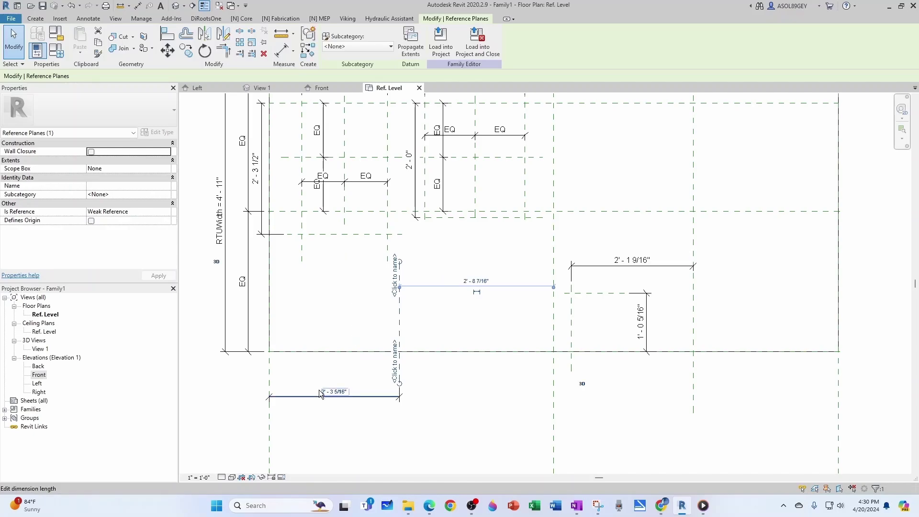
pyautogui.click(313, 390)
pyautogui.click(398, 371)
# - Draw a short horizontal reference plane crossing the vertical drain plane, about 6 1/2" behind the unit's front edge
pyautogui.press('r')
pyautogui.press('p')
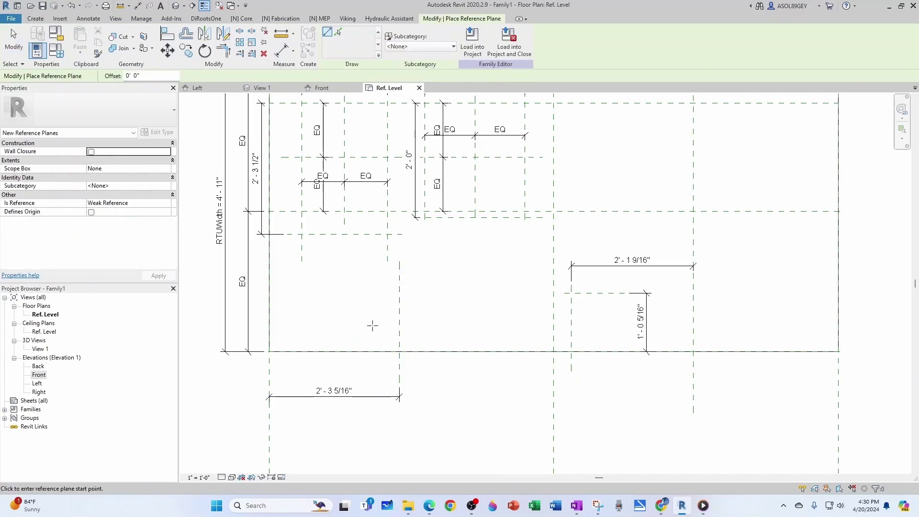
pyautogui.click(437, 321)
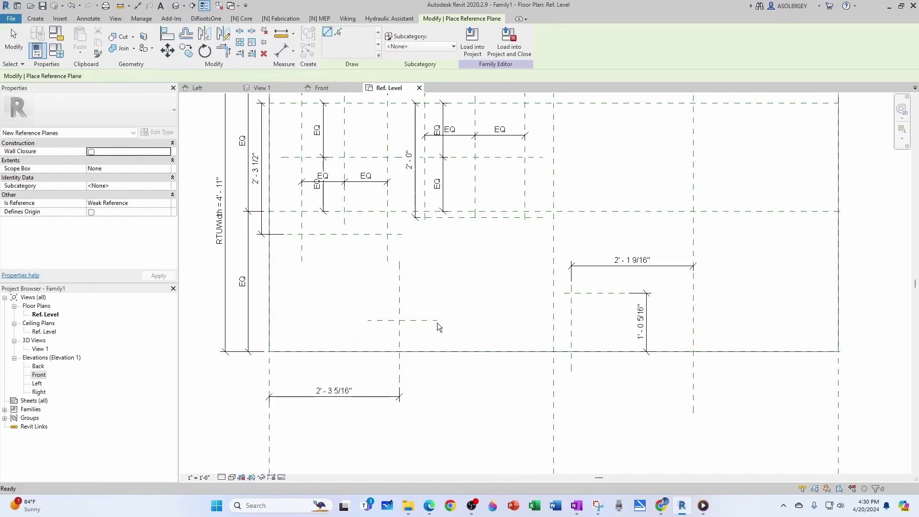
# - Dimension the short horizontal drain plane from the unit's front edge and set the distance to 5"
pyautogui.press('d')
pyautogui.press('i')
pyautogui.scroll(2, 394, 286)
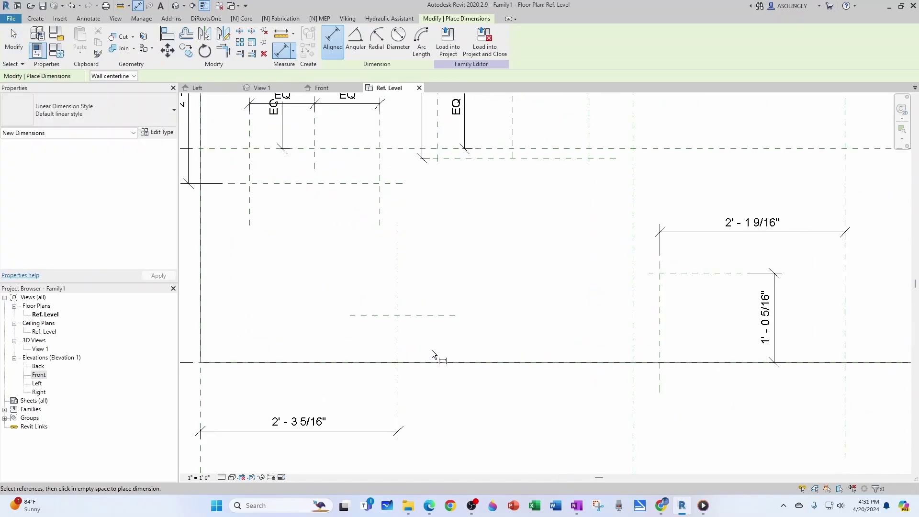
pyautogui.click(429, 362)
pyautogui.click(433, 316)
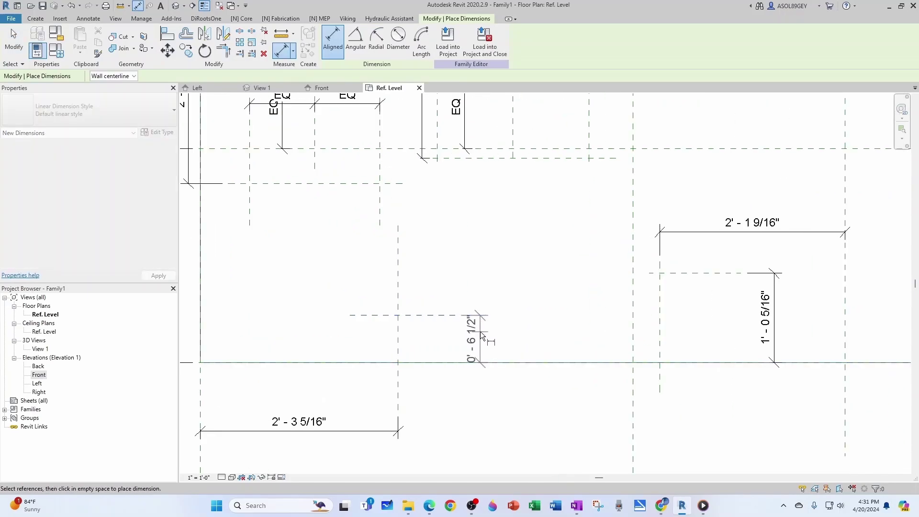
pyautogui.click(481, 331)
pyautogui.press('Escape')
pyautogui.press('Escape')
pyautogui.click(435, 316)
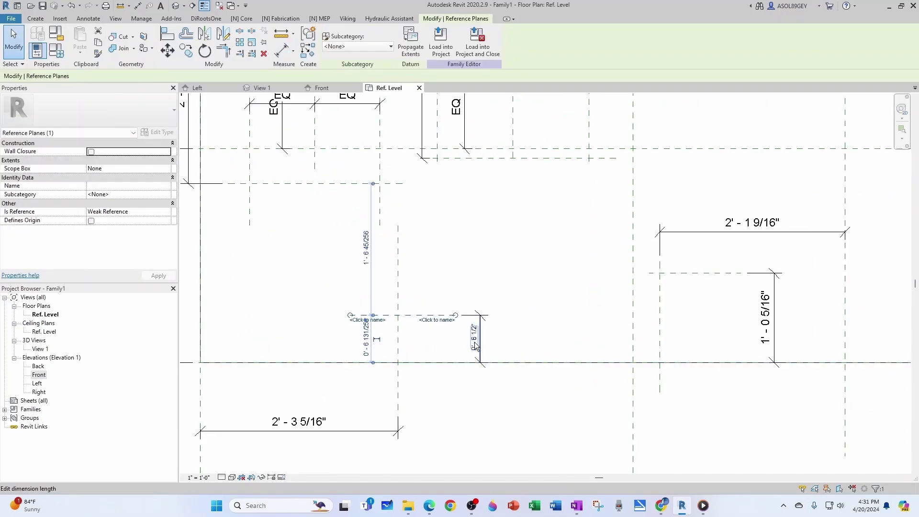
pyautogui.click(474, 341)
pyautogui.write('5"')
pyautogui.press('Return')
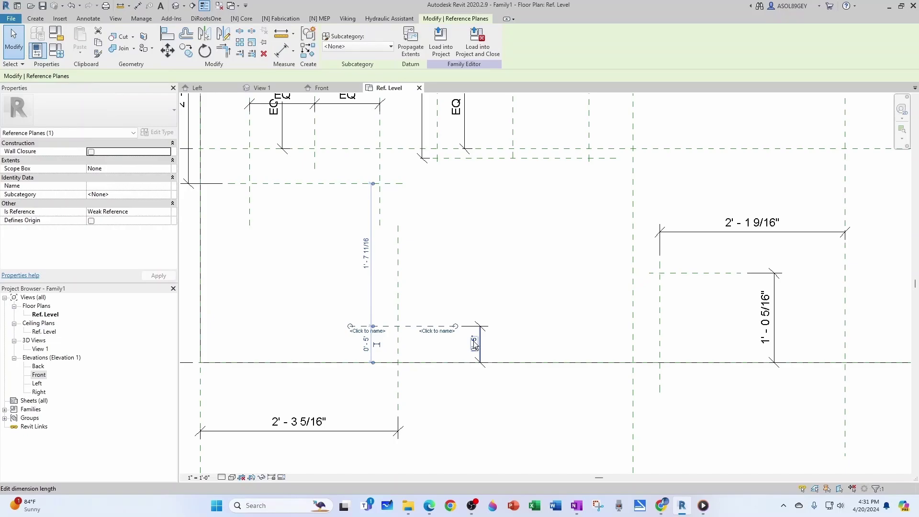
pyautogui.press('Escape')
pyautogui.scroll(-2, 397, 331)
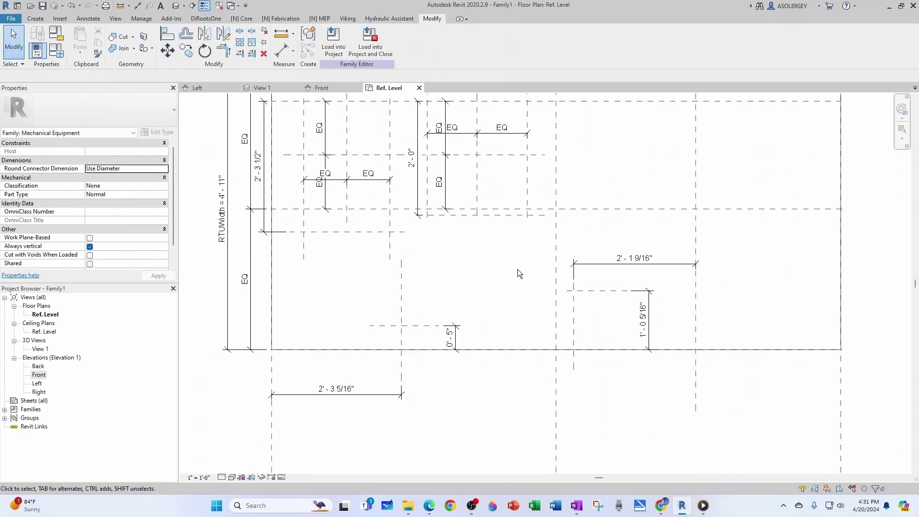
# - Start an extrusion and pick locked sketch lines from the four reference planes bounding the left duct opening
pyautogui.scroll(-1, 474, 366)
pyautogui.scroll(2, 337, 225)
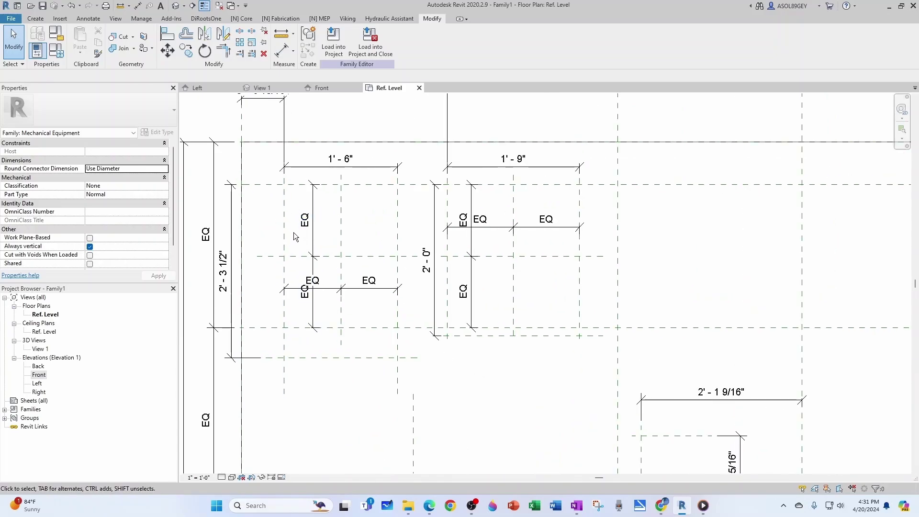
pyautogui.click(35, 18)
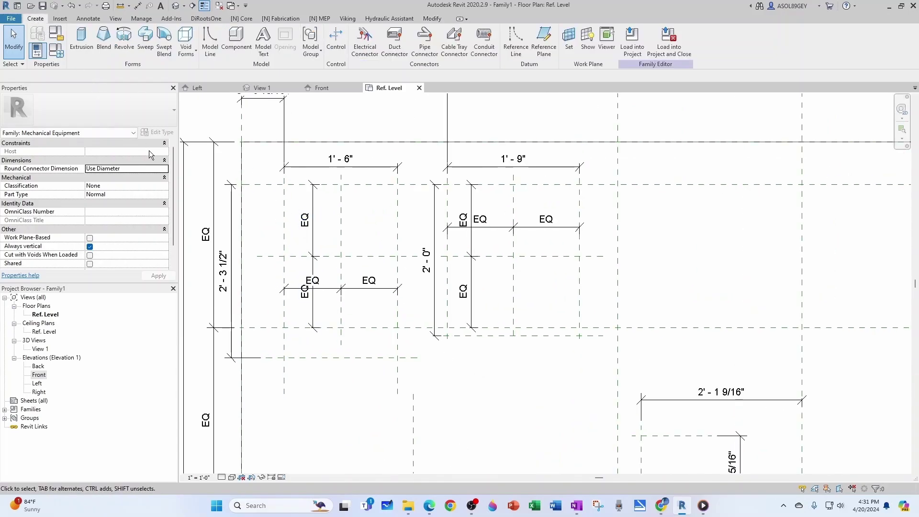
pyautogui.click(89, 38)
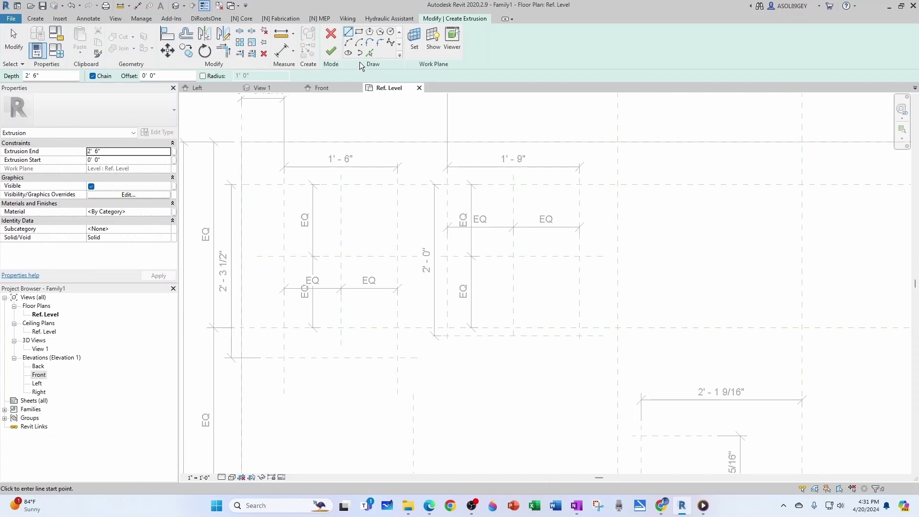
pyautogui.click(370, 53)
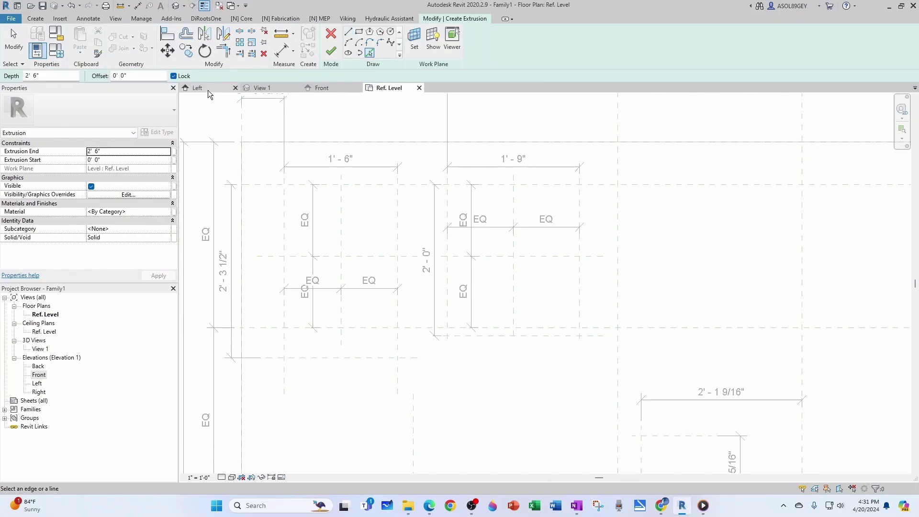
pyautogui.click(285, 230)
pyautogui.click(362, 185)
pyautogui.click(397, 218)
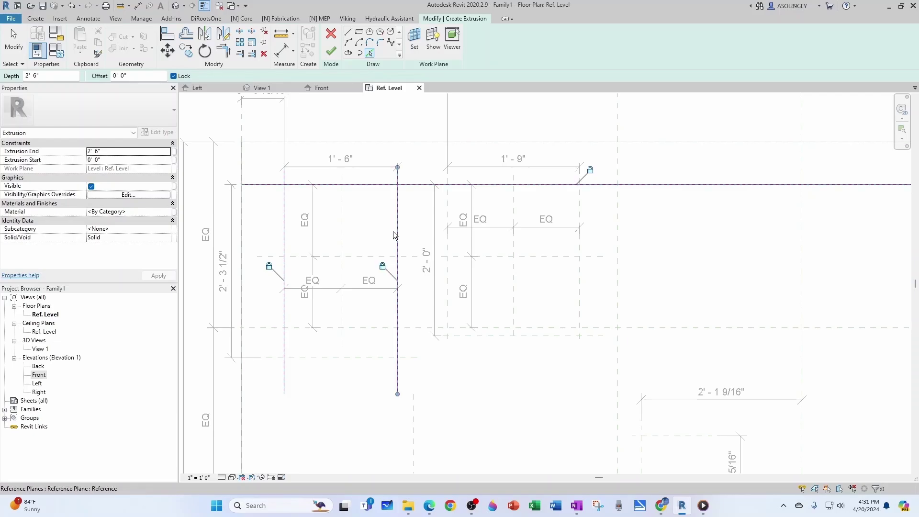
pyautogui.click(370, 357)
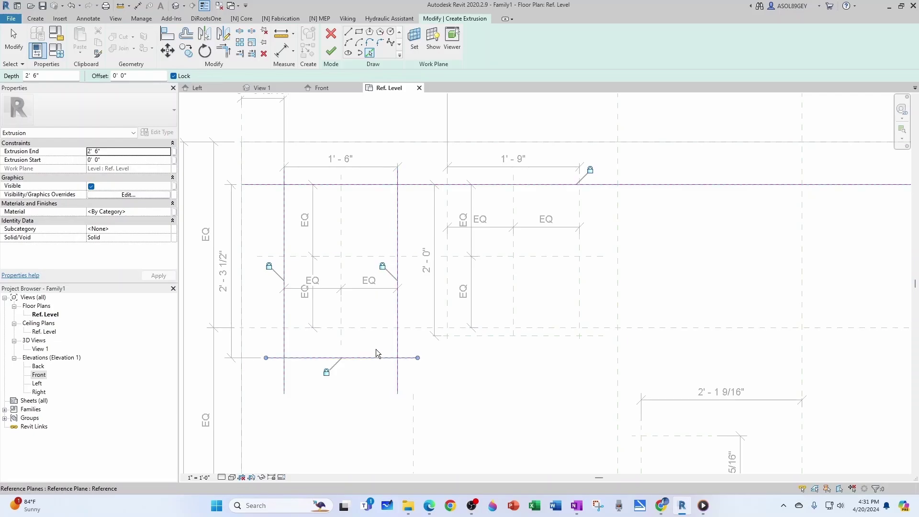
# - Trim the picked sketch lines at all four corners into a closed rectangle around the left duct opening
pyautogui.press('Escape')
pyautogui.press('t')
pyautogui.press('r')
pyautogui.scroll(2, 307, 347)
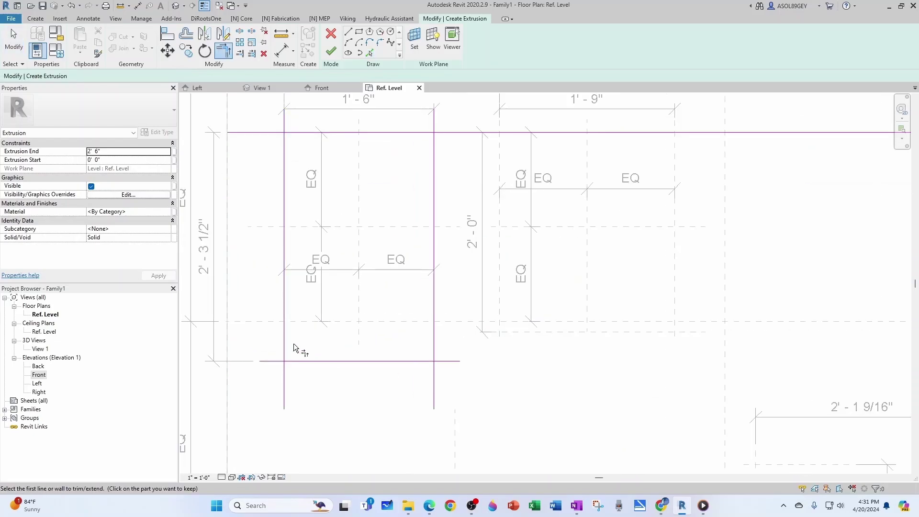
pyautogui.click(285, 353)
pyautogui.scroll(-2, 313, 321)
pyautogui.scroll(1, 300, 187)
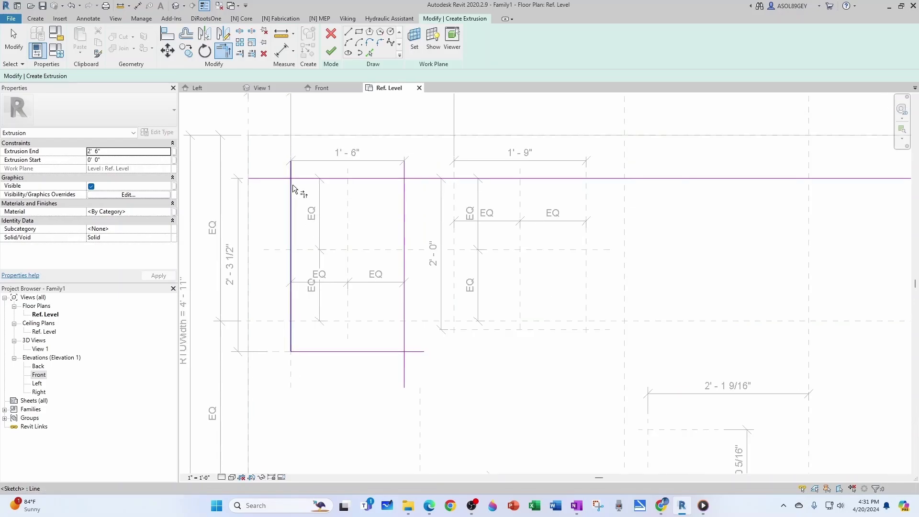
pyautogui.click(392, 179)
pyautogui.click(405, 194)
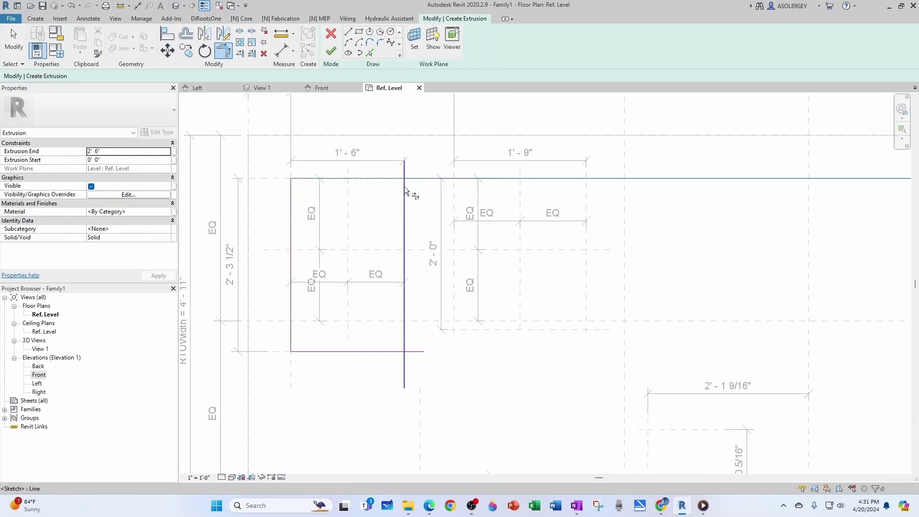
pyautogui.click(405, 335)
pyautogui.click(390, 352)
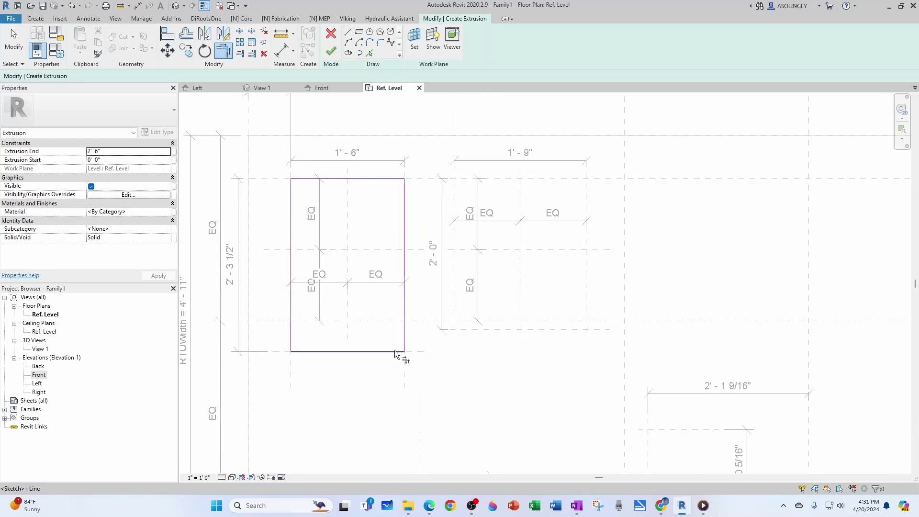
pyautogui.press('Escape')
# - Set the Extrusion End to -1" and finish the left duct opening's extrusion
pyautogui.scroll(1, 334, 344)
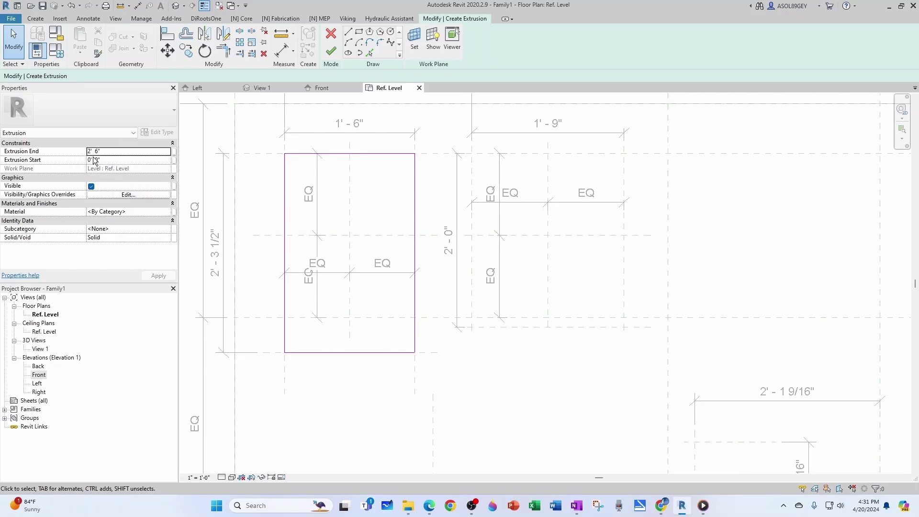
pyautogui.click(109, 153)
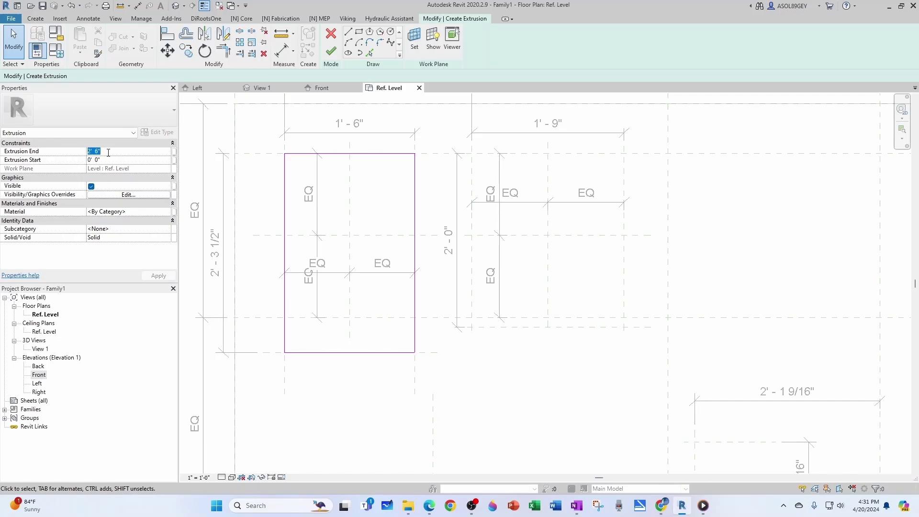
pyautogui.write('-1')
pyautogui.press('Return')
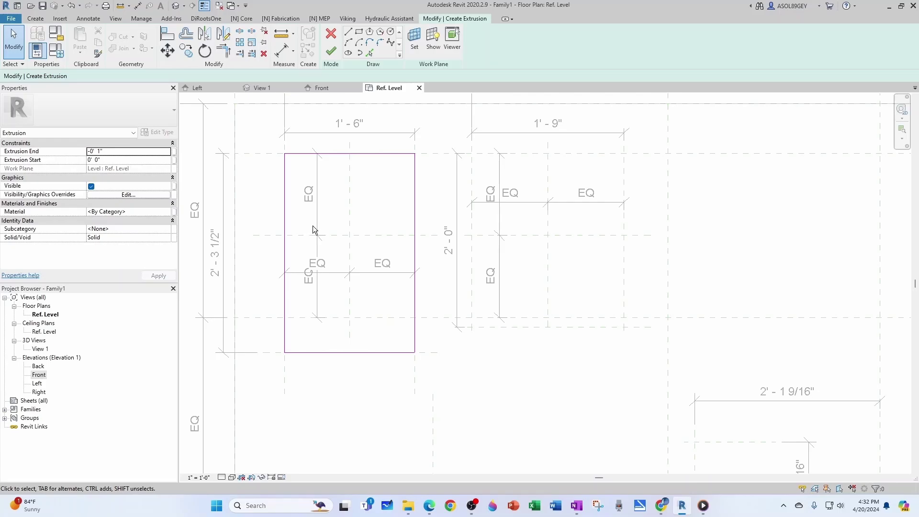
pyautogui.doubleClick(309, 229)
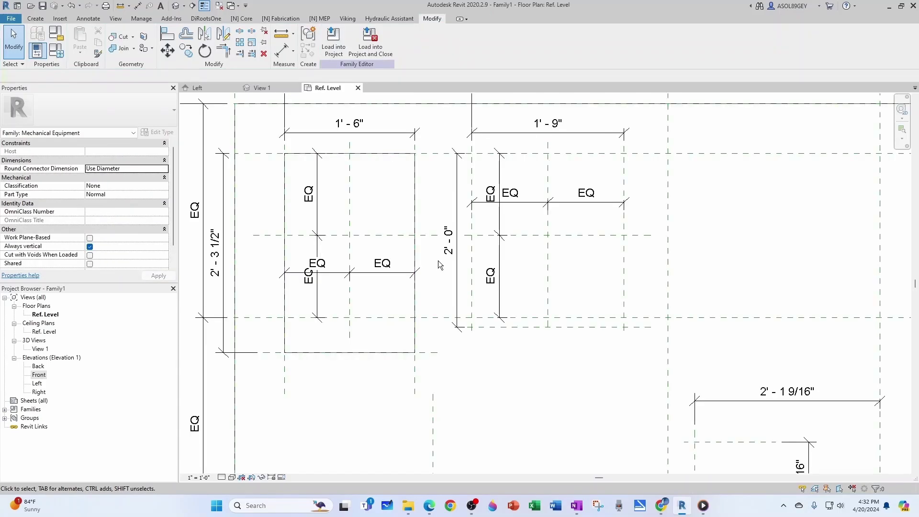
# - Display the 3D view shaded and inspect the duct opening extrusion on the unit's underside
pyautogui.click(262, 88)
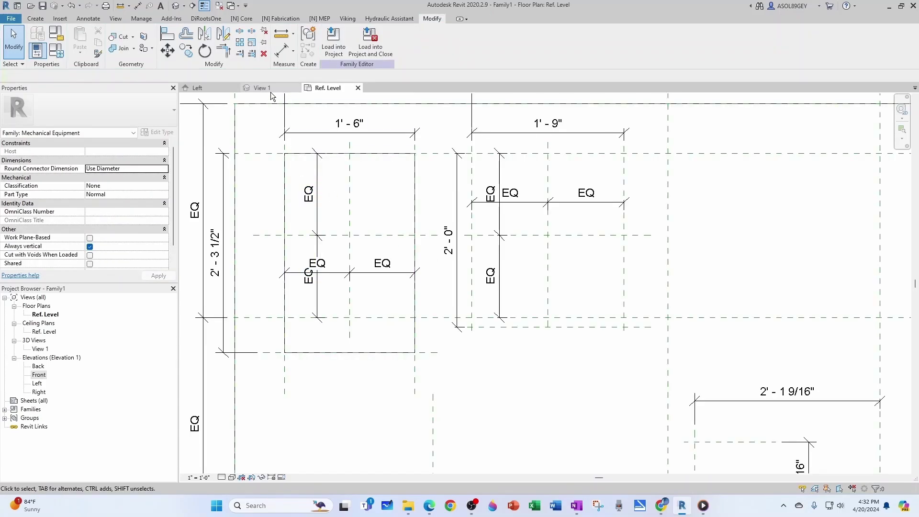
pyautogui.click(233, 477)
pyautogui.click(250, 439)
pyautogui.moveTo(374, 346)
pyautogui.keyDown('shift'); pyautogui.mouseDown(button='middle')
pyautogui.moveTo(374, 366)
pyautogui.moveTo(400, 265)
pyautogui.moveTo(360, 274)
pyautogui.moveTo(383, 275)
pyautogui.moveTo(406, 303)
pyautogui.moveTo(416, 291)
pyautogui.mouseUp(button='middle'); pyautogui.keyUp('shift')
pyautogui.click(388, 286)
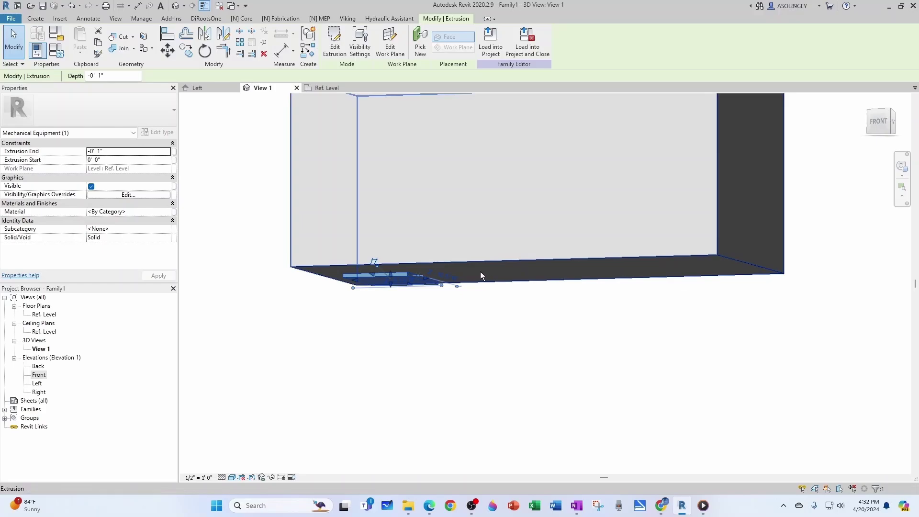
pyautogui.press('Escape')
# - In the Ref. Level plan, place an aligned width dimension below the left duct opening, between its two side reference planes
pyautogui.click(326, 88)
pyautogui.scroll(-1, 556, 317)
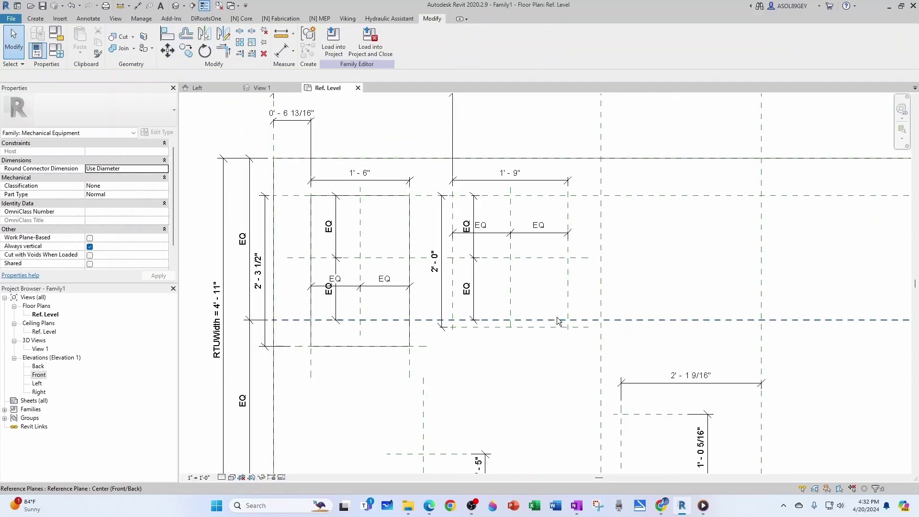
pyautogui.scroll(2, 277, 328)
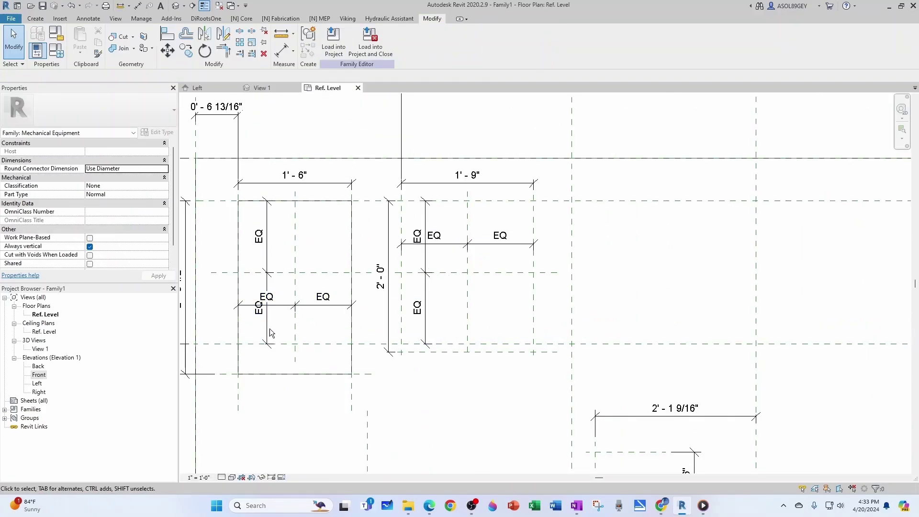
pyautogui.click(282, 50)
pyautogui.scroll(2, 264, 370)
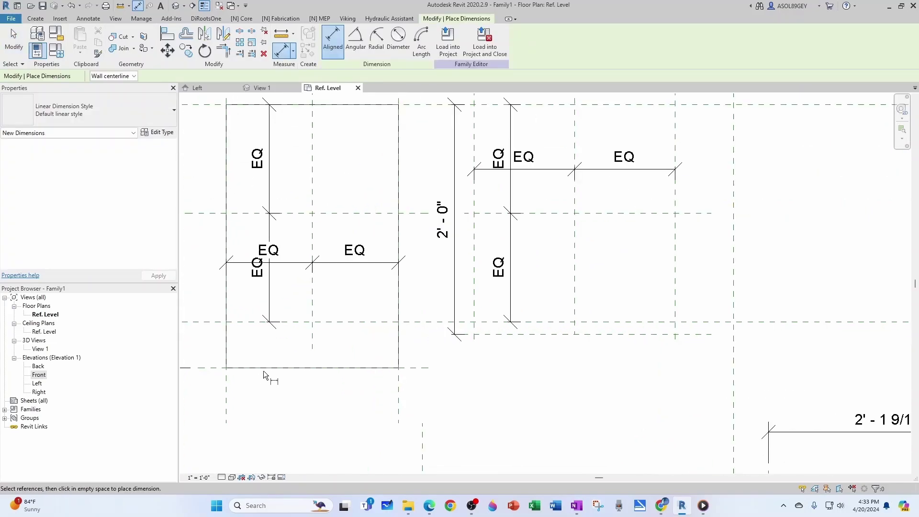
pyautogui.click(228, 389)
pyautogui.click(398, 387)
pyautogui.click(343, 405)
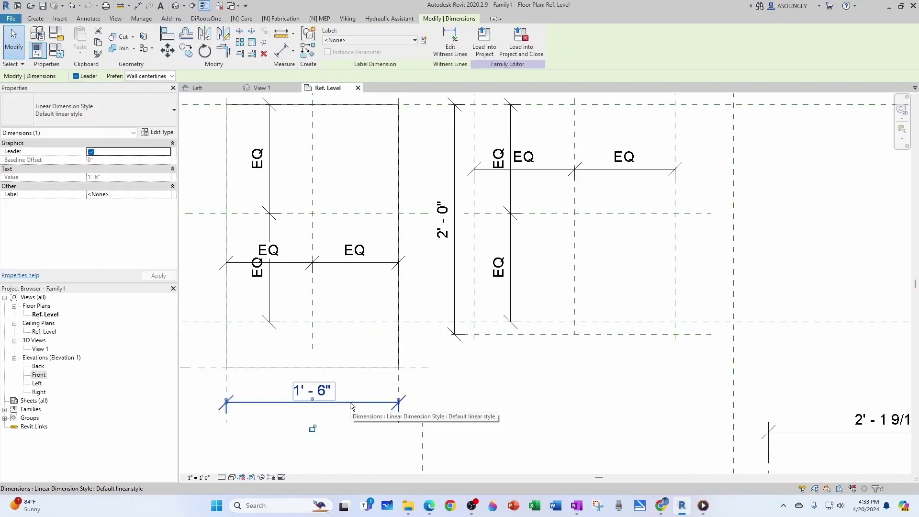
# - Label the left duct opening's new width dimension with a new family type parameter named RDWidth
pyautogui.click(423, 40)
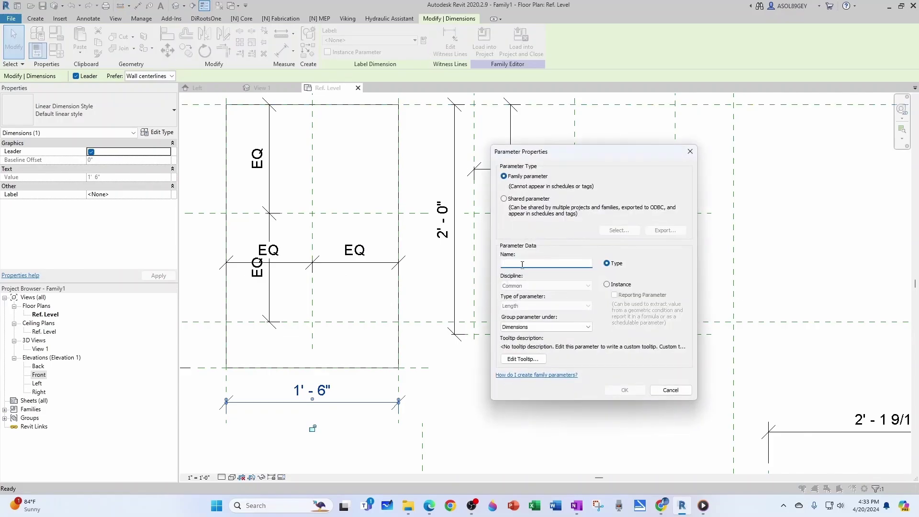
pyautogui.write('RDWidth')
pyautogui.click(625, 390)
pyautogui.click(418, 346)
# - Place an aligned dimension beside the left duct opening, between its back and front edge reference planes
pyautogui.scroll(-1, 418, 346)
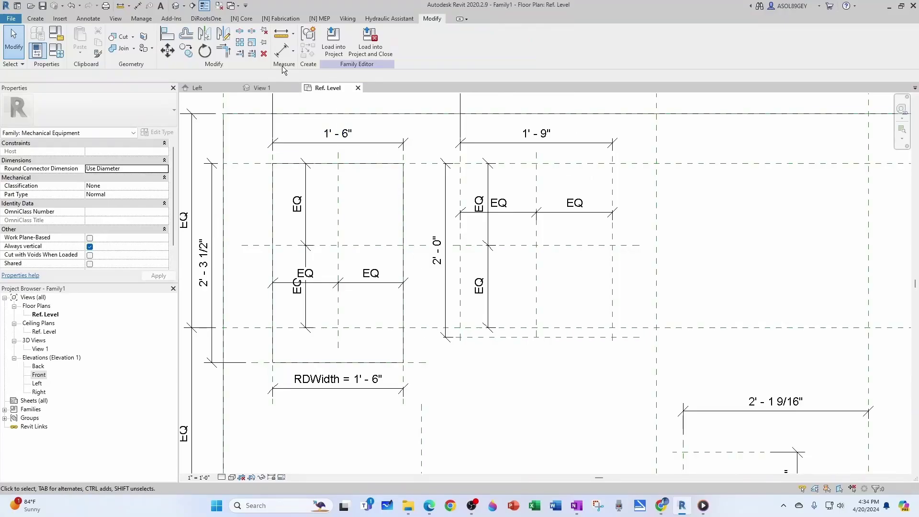
pyautogui.click(281, 51)
pyautogui.click(241, 163)
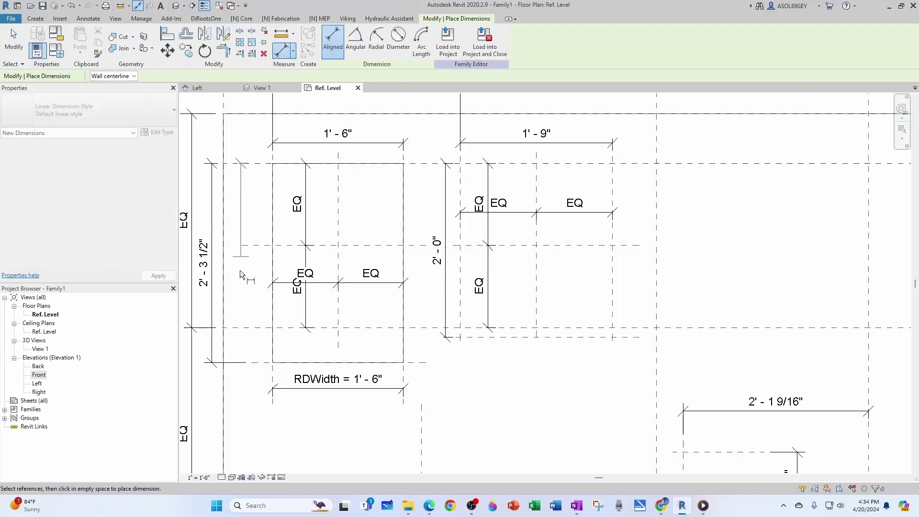
pyautogui.click(262, 365)
pyautogui.click(263, 307)
pyautogui.press('Escape')
pyautogui.press('Escape')
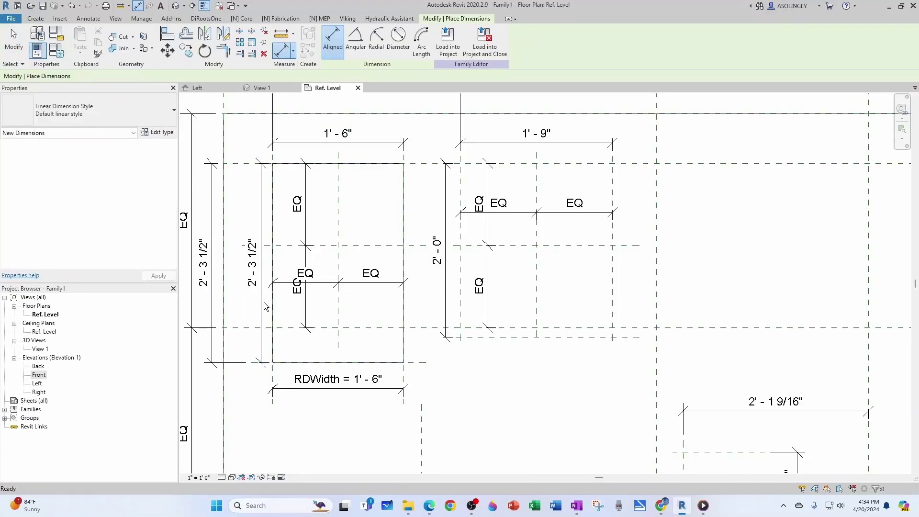
# - Label the left duct opening's new back-to-front dimension with a new family type parameter named RDHeight
pyautogui.click(263, 294)
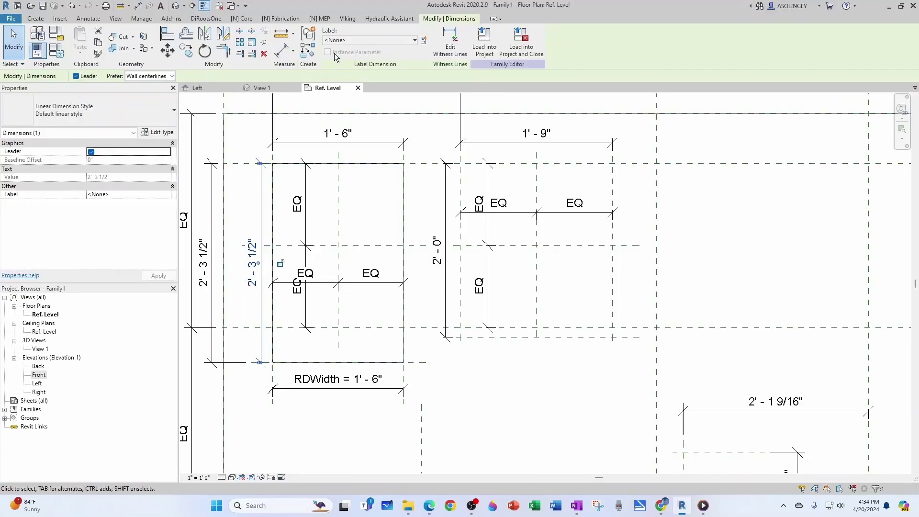
pyautogui.click(423, 41)
pyautogui.write('RDLen')
pyautogui.press('BackSpace')
pyautogui.press('BackSpace')
pyautogui.press('BackSpace')
pyautogui.press('BackSpace')
pyautogui.press('BackSpace')
pyautogui.write('RD')
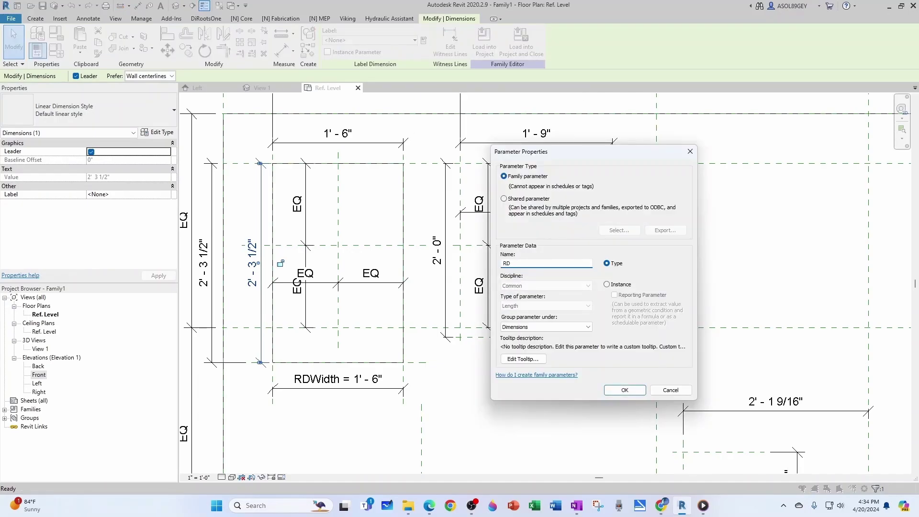
pyautogui.click(615, 398)
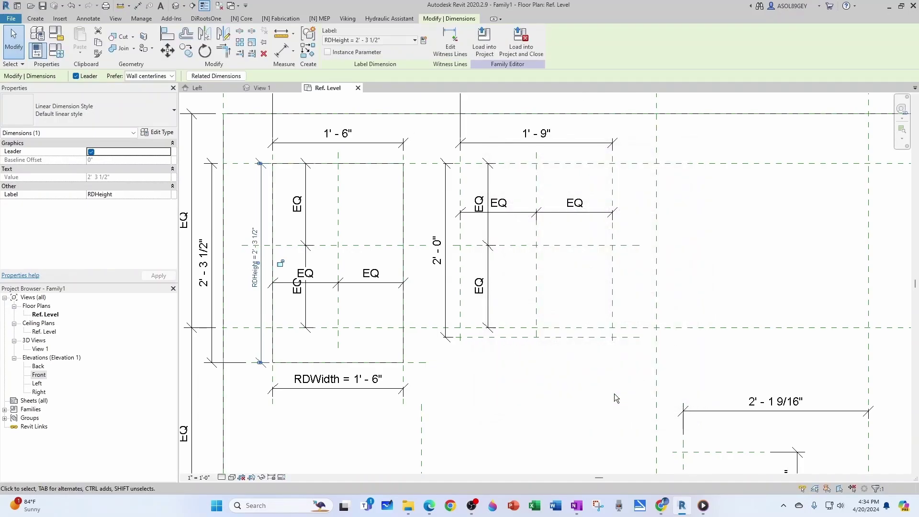
pyautogui.click(385, 346)
# - Place an aligned width dimension below the right duct opening, between its two side reference planes
pyautogui.scroll(-2, 385, 346)
pyautogui.scroll(1, 385, 346)
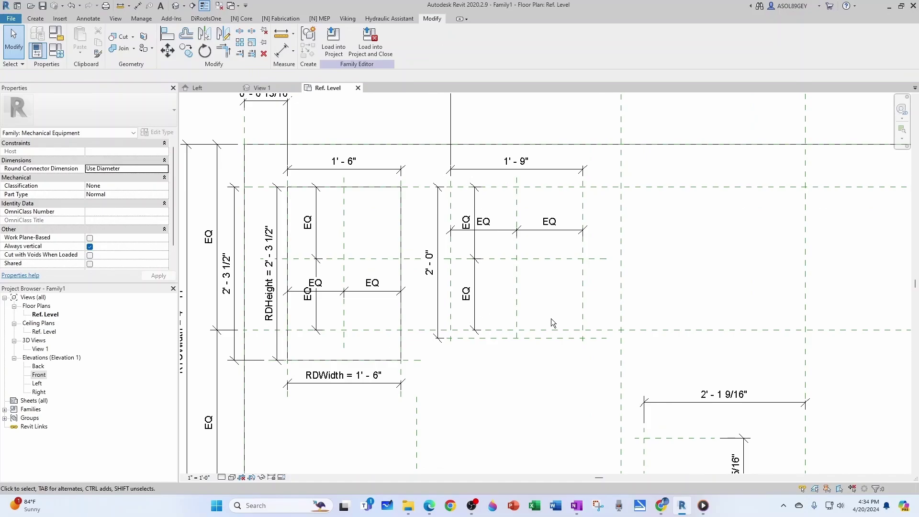
pyautogui.moveTo(467, 318); pyautogui.dragTo(407, 327, button='middle')
pyautogui.press('d')
pyautogui.press('i')
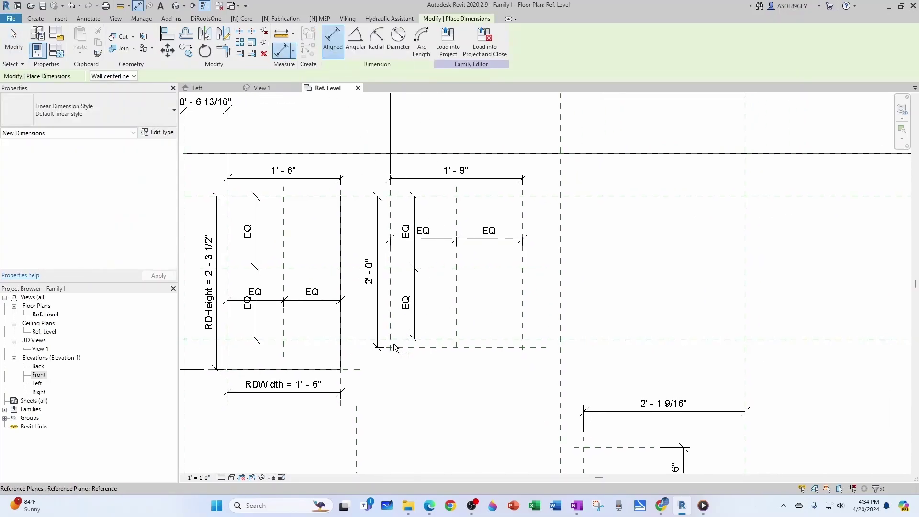
pyautogui.scroll(2, 395, 343)
pyautogui.click(389, 311)
pyautogui.click(590, 308)
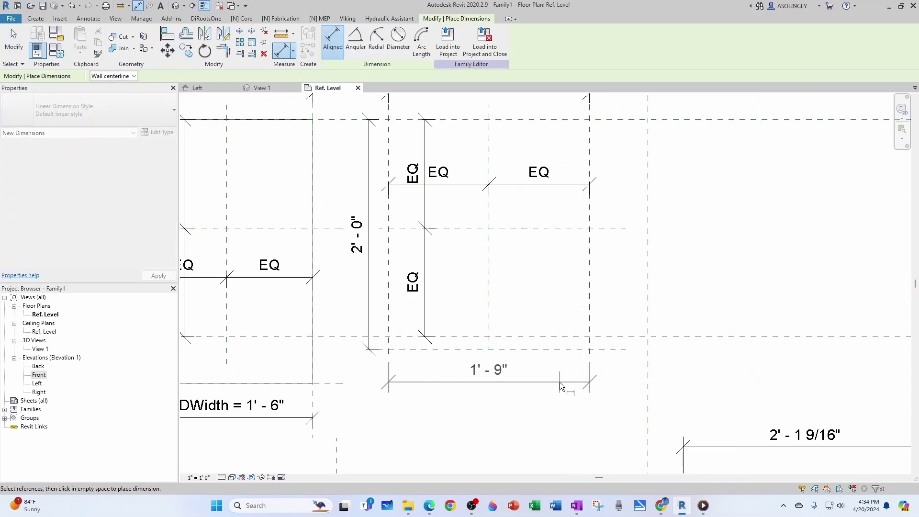
pyautogui.click(560, 382)
pyautogui.press('Escape')
pyautogui.press('Escape')
# - Label the right duct opening's new width dimension with a new family type parameter named SDWidth
pyautogui.click(538, 386)
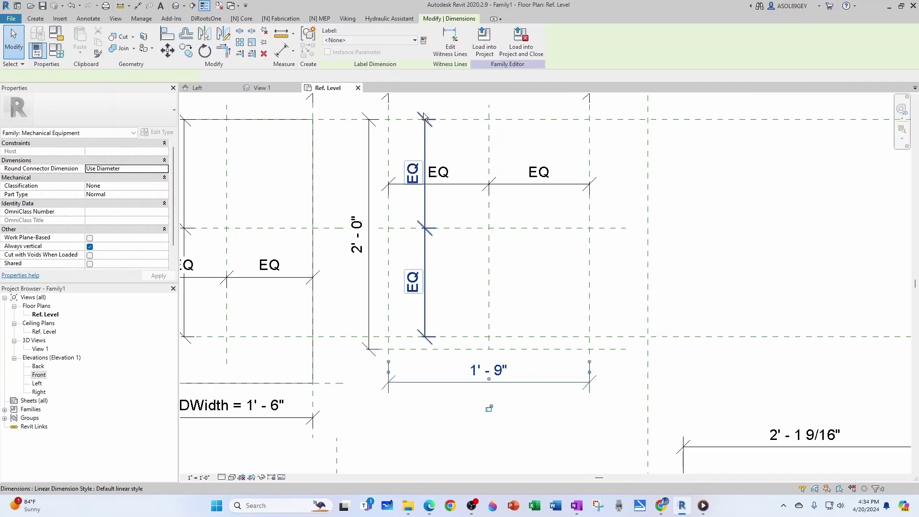
pyautogui.click(488, 409)
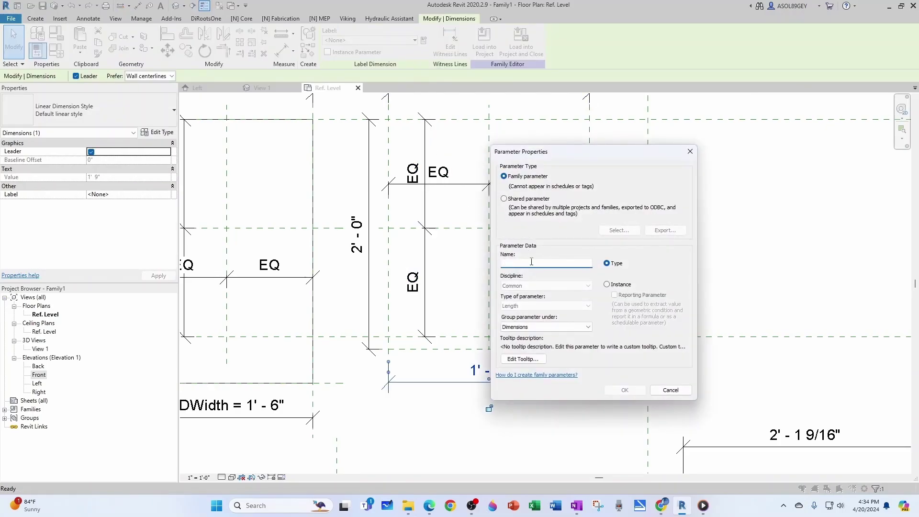
pyautogui.write('SDWidth')
pyautogui.click(625, 390)
pyautogui.press('d')
pyautogui.press('i')
pyautogui.scroll(-4, 409, 152)
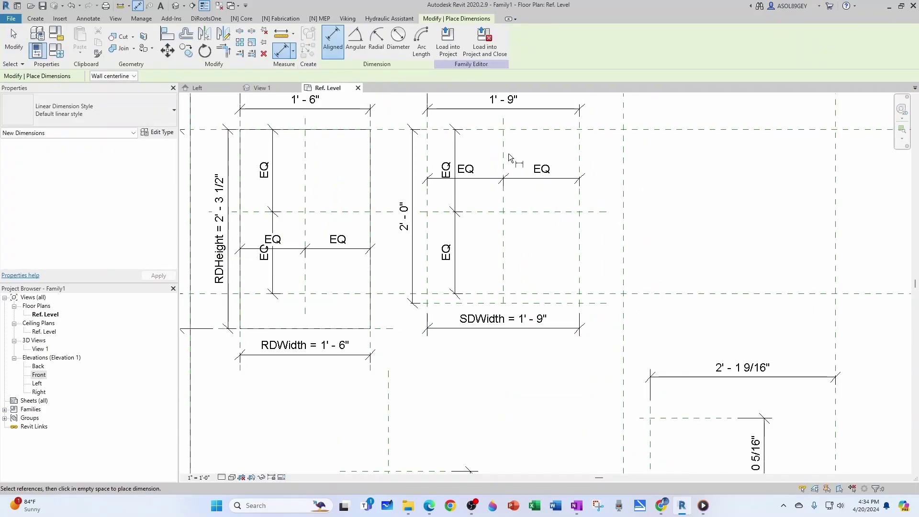
pyautogui.scroll(3, 421, 172)
pyautogui.click(416, 176)
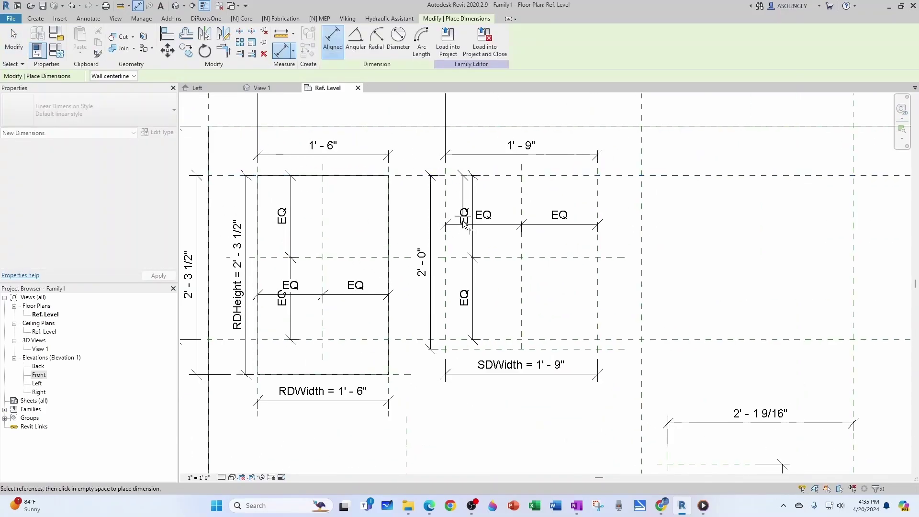
pyautogui.scroll(-2, 431, 288)
pyautogui.scroll(3, 455, 325)
pyautogui.scroll(-1, 455, 328)
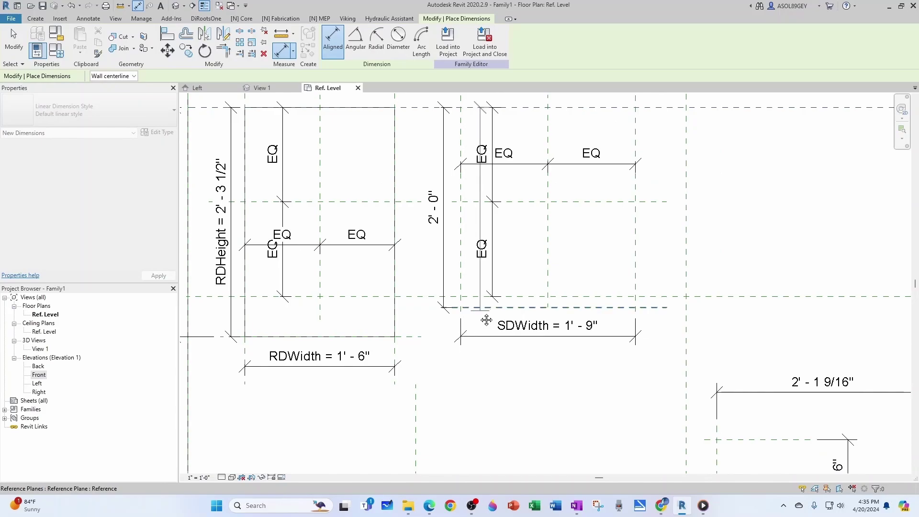
pyautogui.scroll(-1, 457, 316)
pyautogui.press('Escape')
pyautogui.press('Escape')
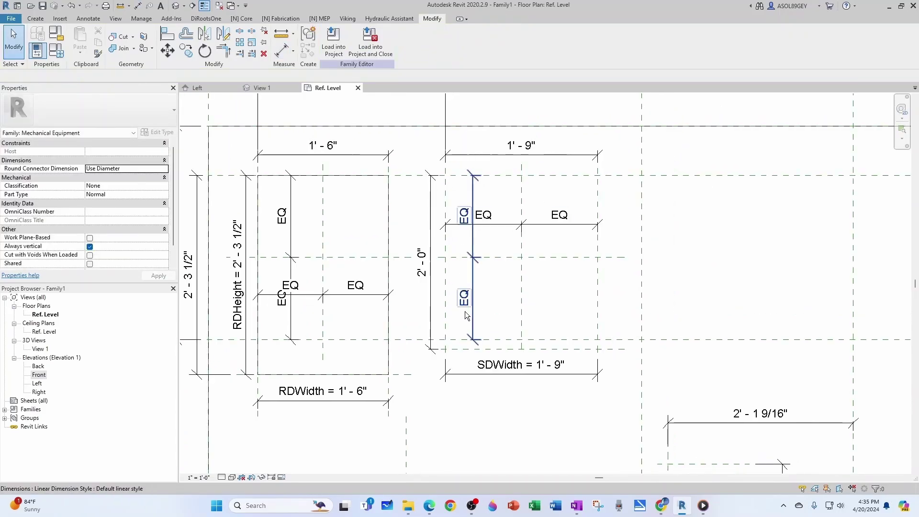
# - Delete the right duct opening's back-to-front equality dimension that ends at the unit's center reference plane
pyautogui.scroll(1, 466, 329)
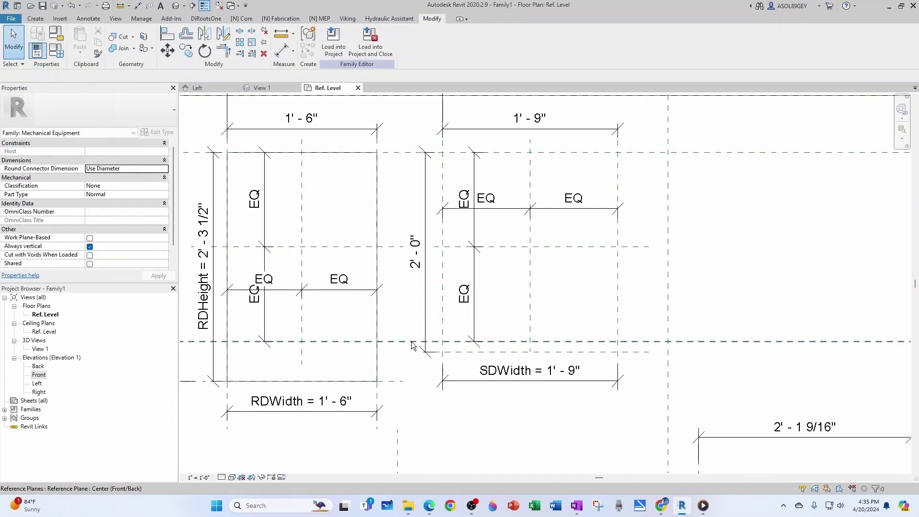
pyautogui.click(442, 187)
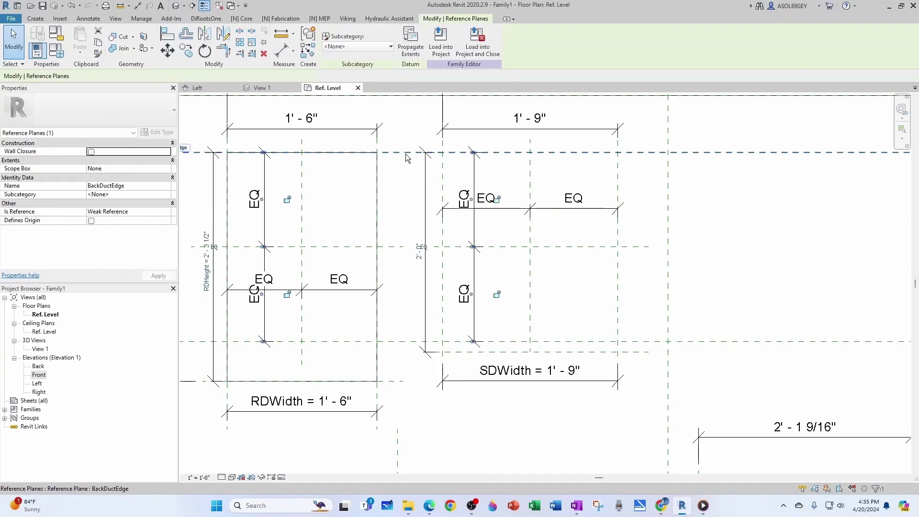
pyautogui.press('Escape')
pyautogui.scroll(2, 445, 256)
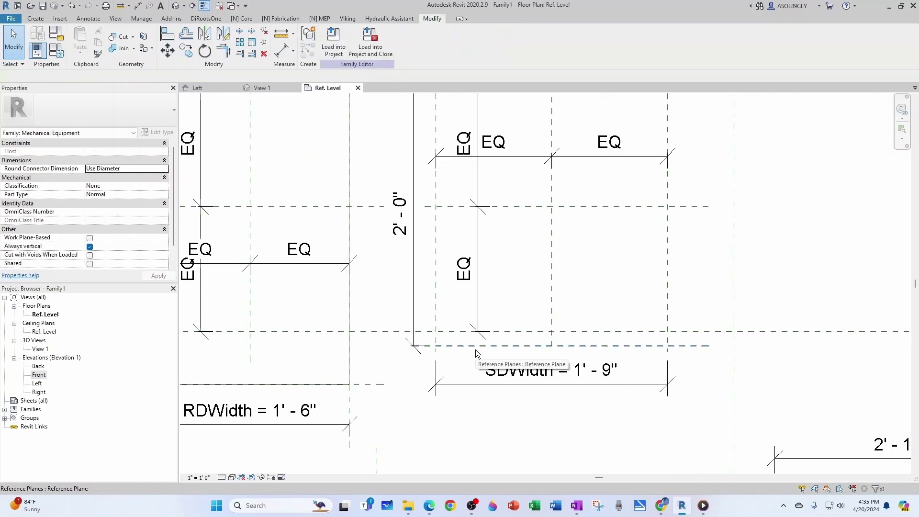
pyautogui.scroll(-3, 476, 353)
pyautogui.scroll(2, 413, 371)
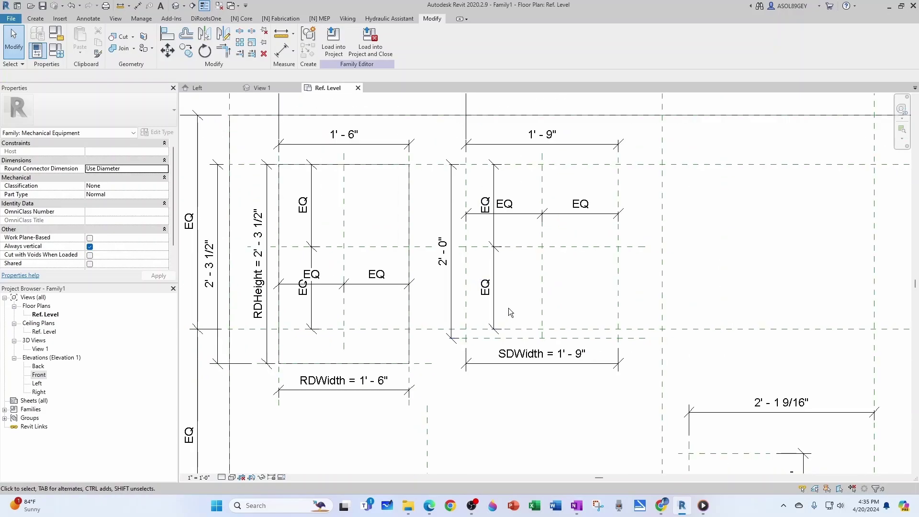
pyautogui.scroll(-2, 484, 336)
pyautogui.click(495, 289)
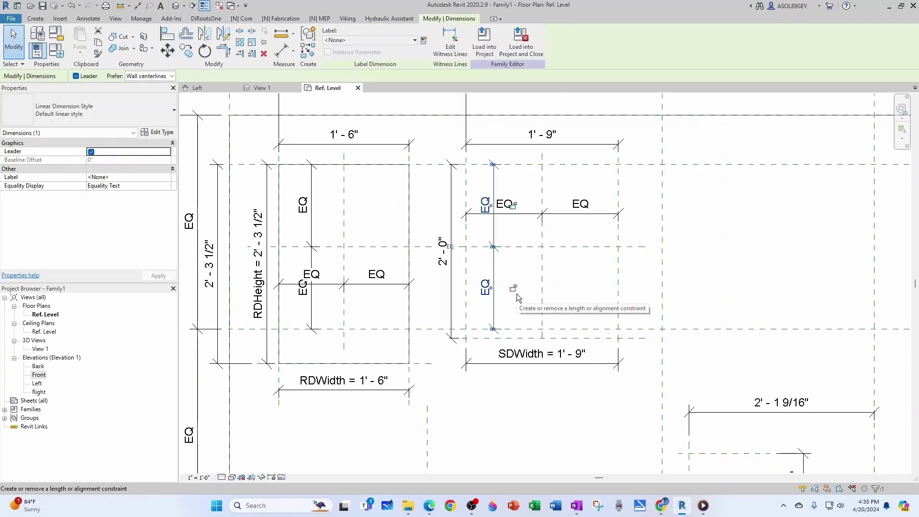
pyautogui.press('Delete')
# - Dimension the right duct opening's back, middle and front reference planes in one aligned string and set it to EQ
pyautogui.click(281, 50)
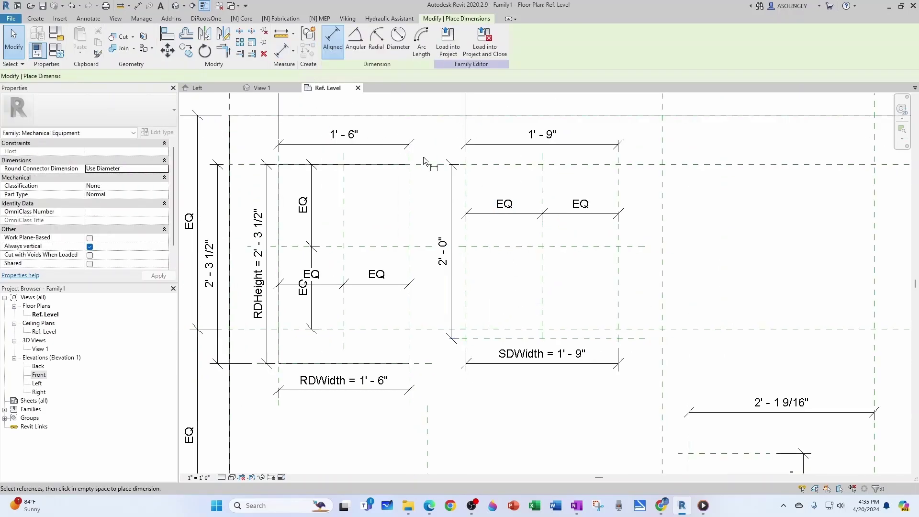
pyautogui.click(494, 164)
pyautogui.click(496, 246)
pyautogui.scroll(2, 498, 335)
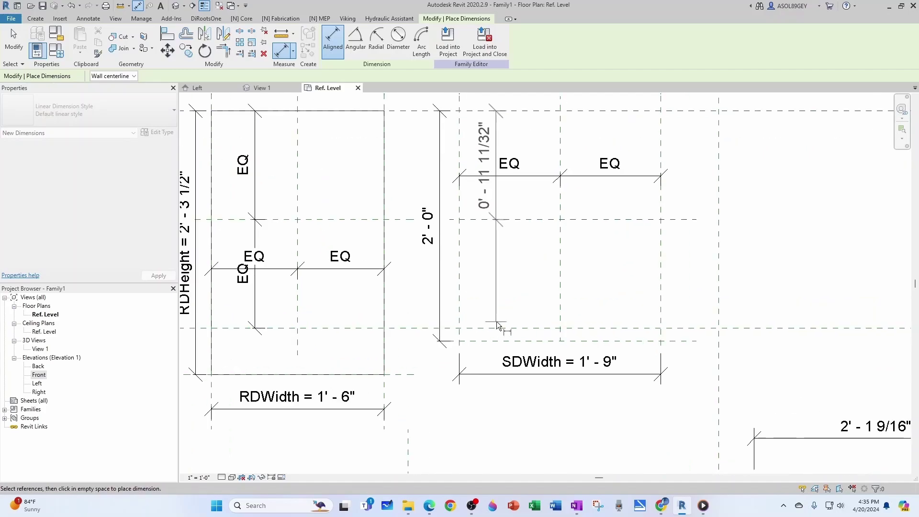
pyautogui.click(503, 337)
pyautogui.click(516, 269)
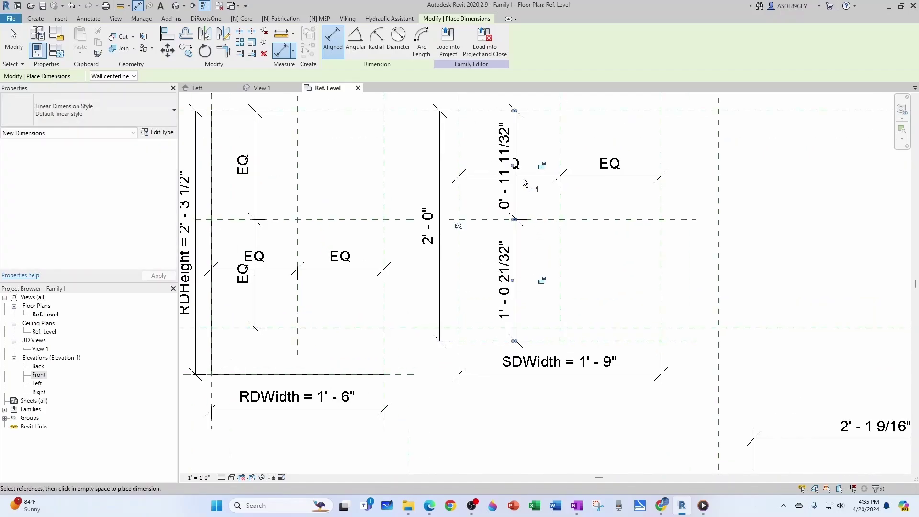
pyautogui.click(458, 226)
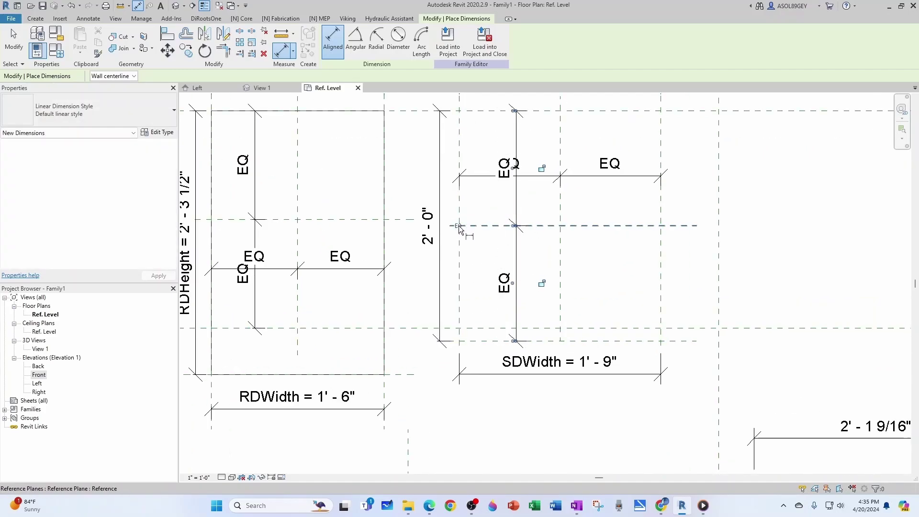
pyautogui.press('Escape')
pyautogui.press('Escape')
# - Move the right duct opening's 2' - 0" dimension farther out from the opening's left edge
pyautogui.scroll(-2, 496, 230)
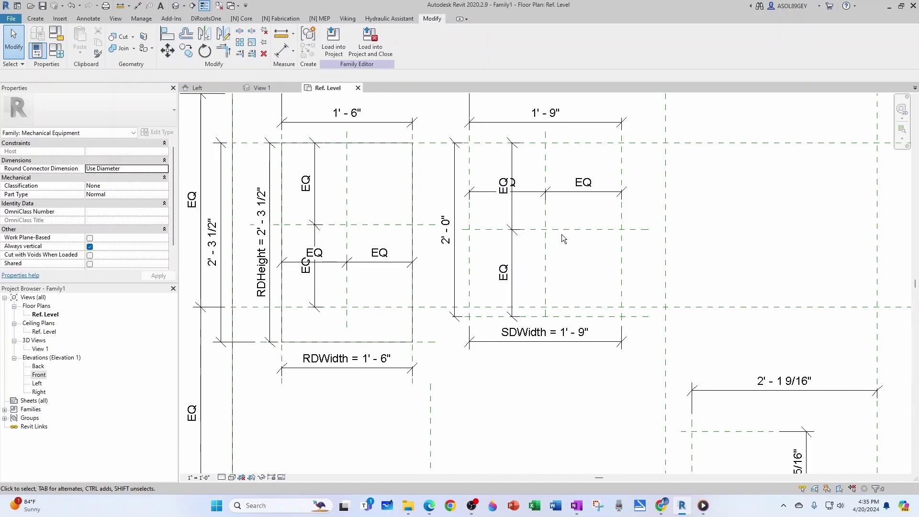
pyautogui.scroll(1, 520, 246)
pyautogui.click(513, 248)
pyautogui.click(445, 254)
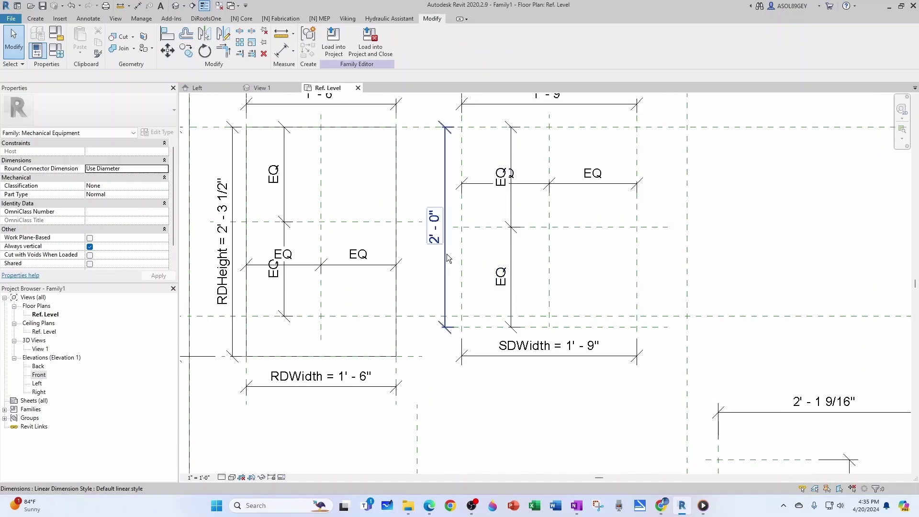
pyautogui.scroll(1, 446, 253)
pyautogui.moveTo(444, 254); pyautogui.dragTo(421, 254)
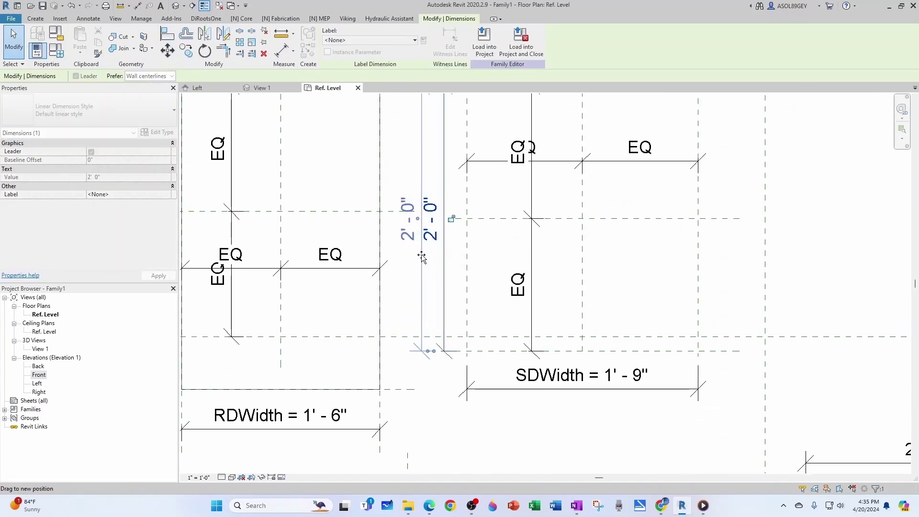
pyautogui.click(474, 251)
# - Move the right duct opening's back-to-front EQ dimension outside its left edge, beside the 2' - 0" dimension
pyautogui.click(532, 250)
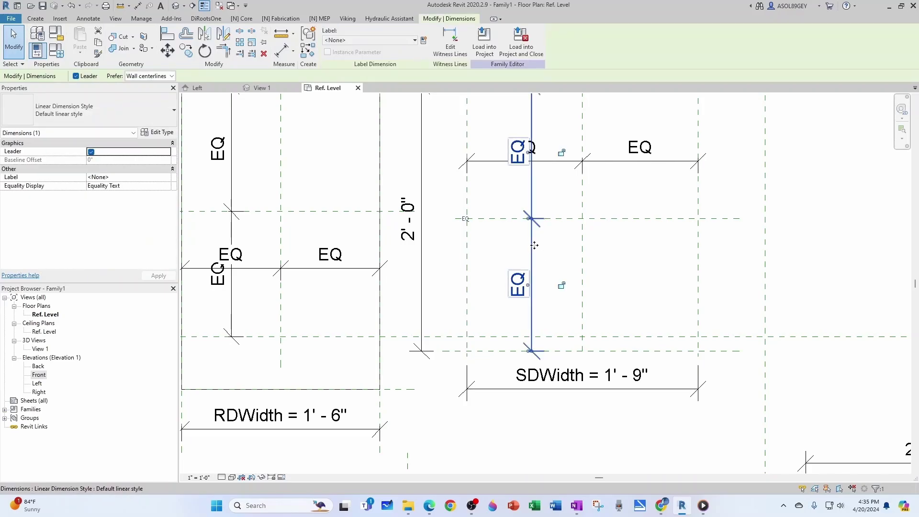
pyautogui.moveTo(532, 250); pyautogui.dragTo(453, 244)
pyautogui.click(474, 255)
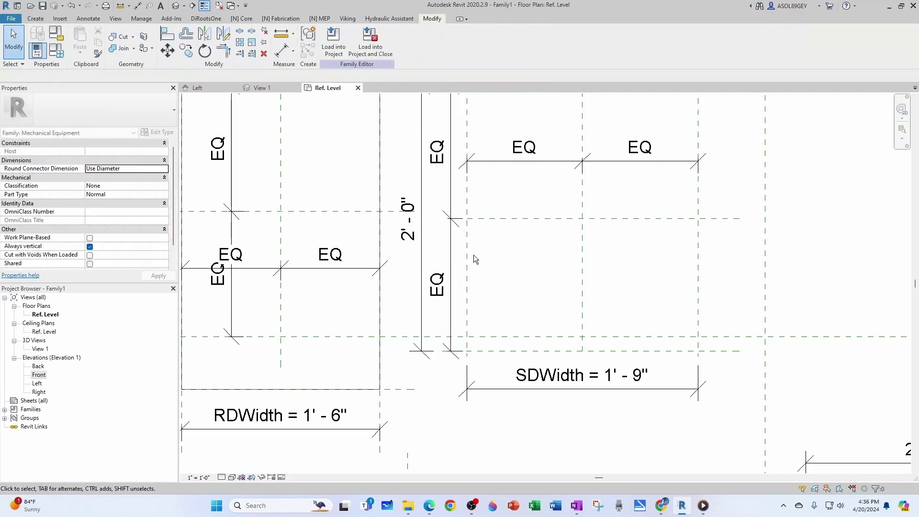
pyautogui.scroll(-2, 481, 265)
pyautogui.scroll(1, 482, 266)
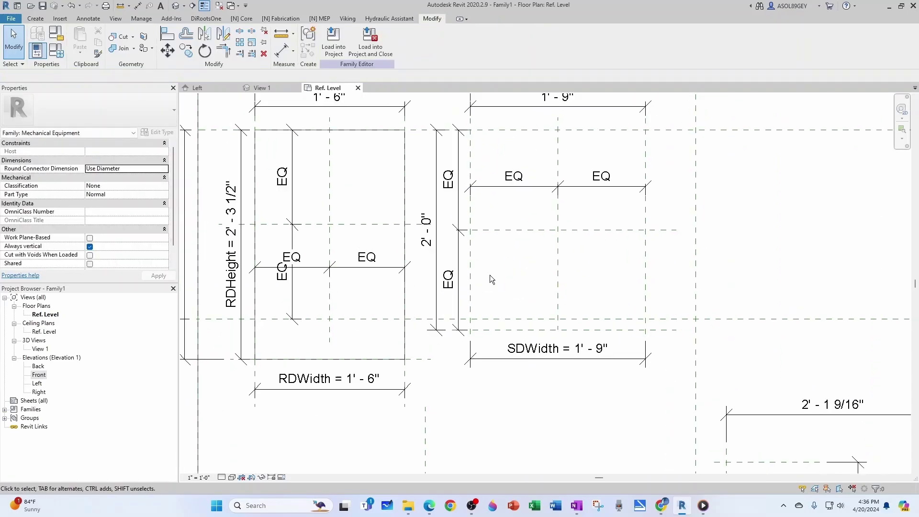
# - Label the right duct opening's 2' - 0" dimension with a new type parameter named SDHeight
pyautogui.click(444, 225)
pyautogui.click(424, 40)
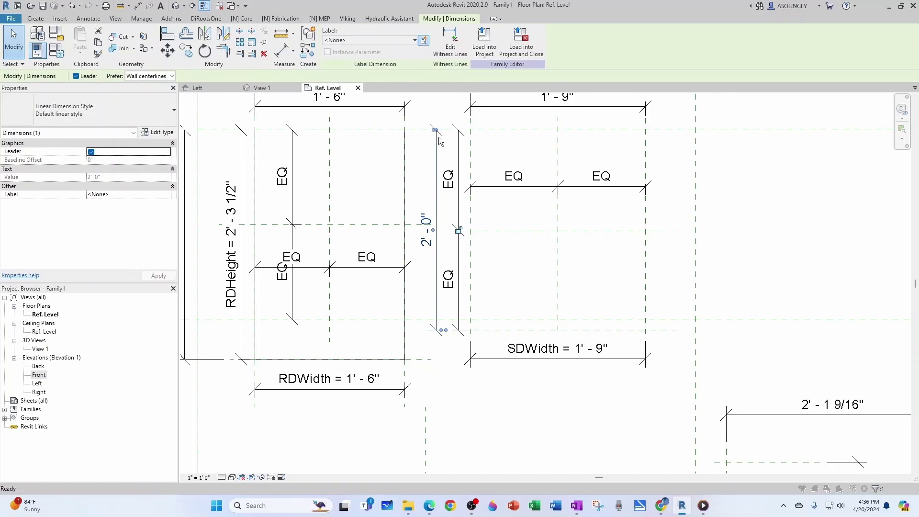
pyautogui.write('SDHeight')
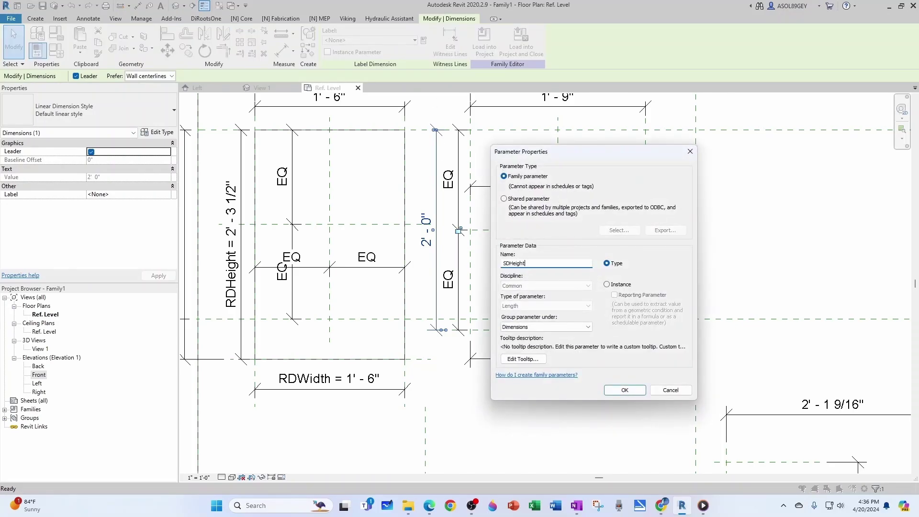
pyautogui.click(618, 385)
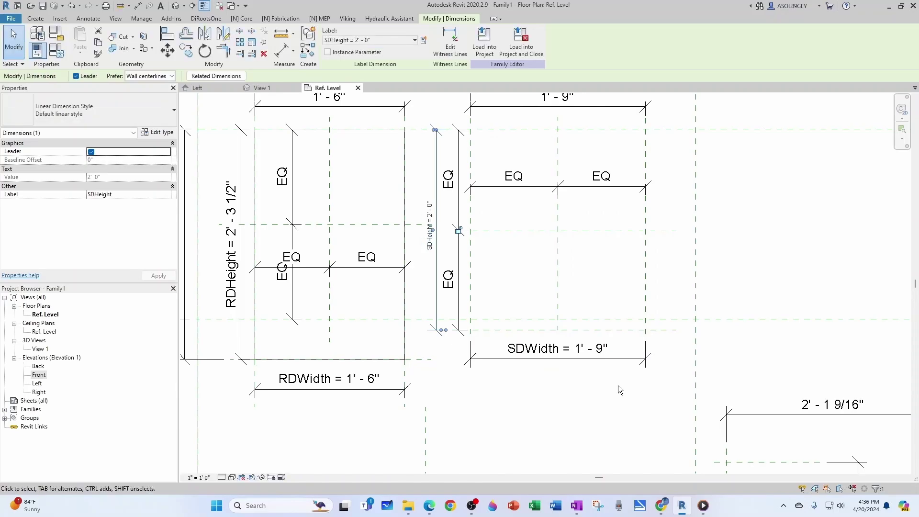
pyautogui.press('Escape')
# - Start an extrusion and pick the right duct opening's four boundary reference planes as locked sketch lines
pyautogui.scroll(-2, 537, 291)
pyautogui.moveTo(521, 253); pyautogui.dragTo(490, 265, button='middle')
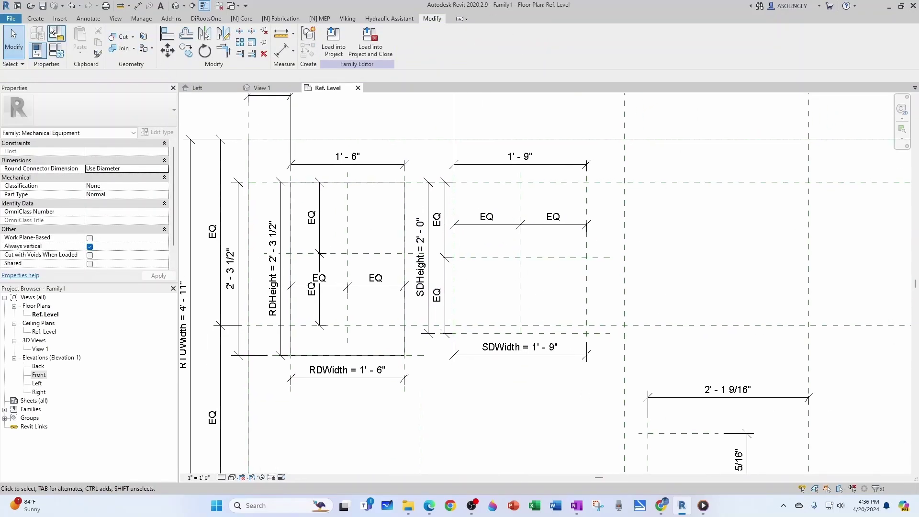
pyautogui.click(35, 19)
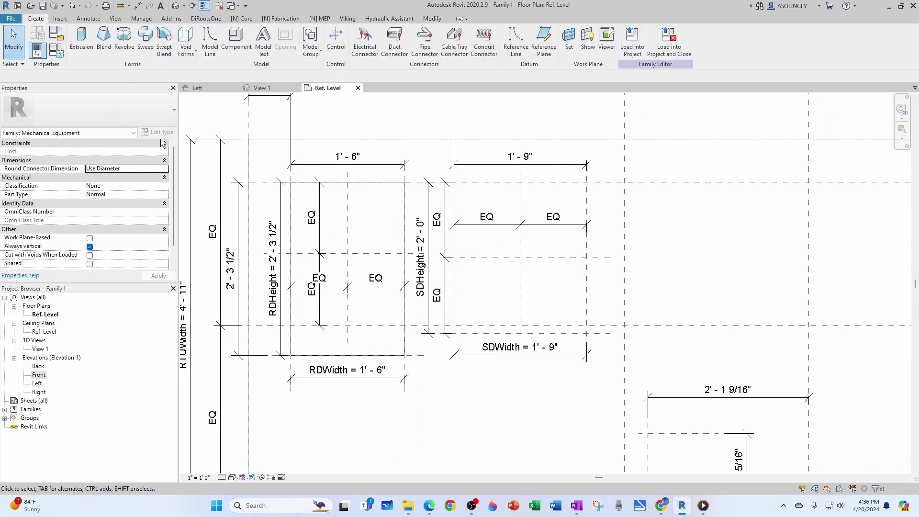
pyautogui.click(82, 39)
pyautogui.click(369, 53)
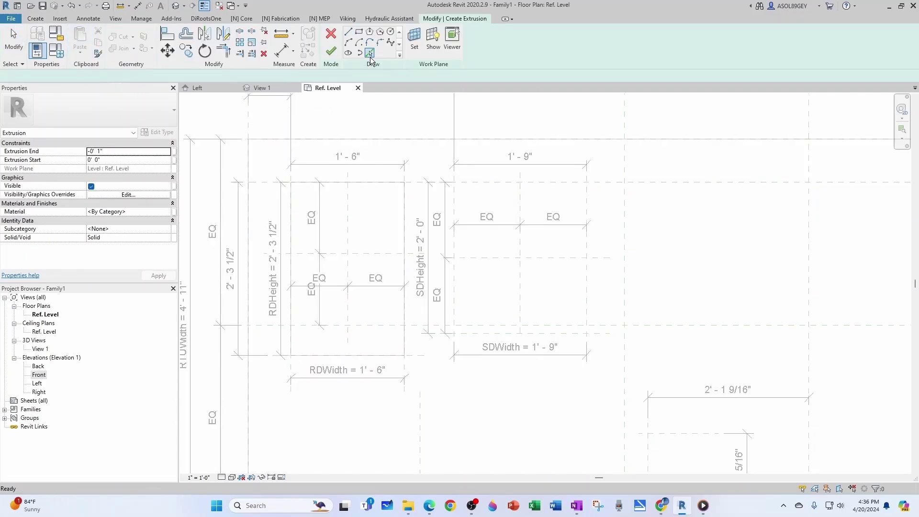
pyautogui.scroll(2, 495, 260)
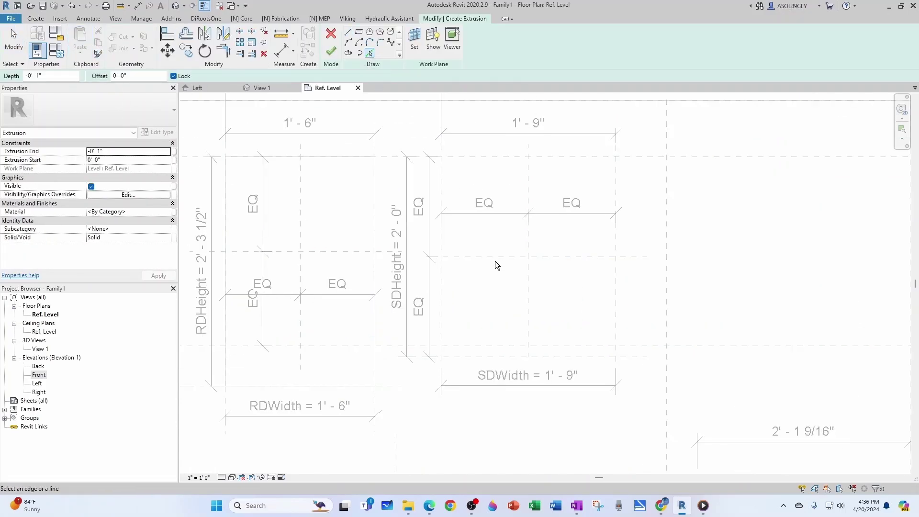
pyautogui.click(439, 286)
pyautogui.click(493, 142)
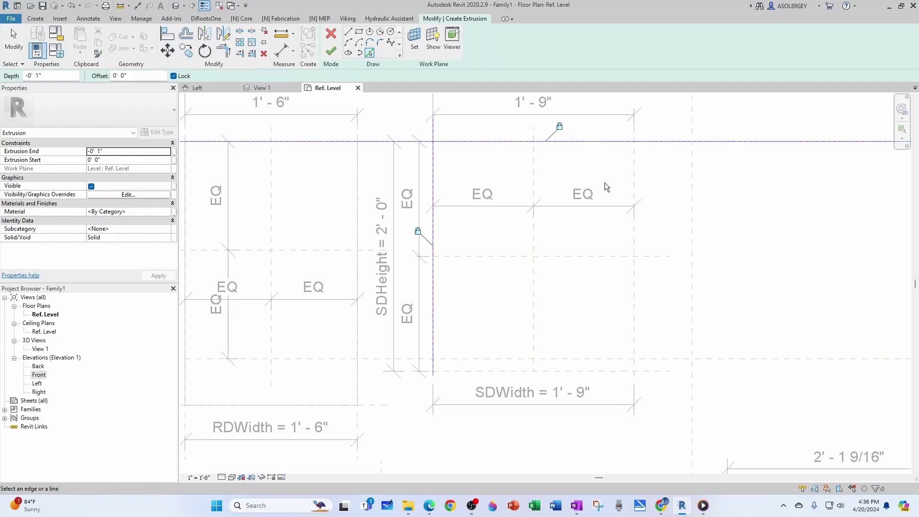
pyautogui.click(633, 180)
pyautogui.click(592, 372)
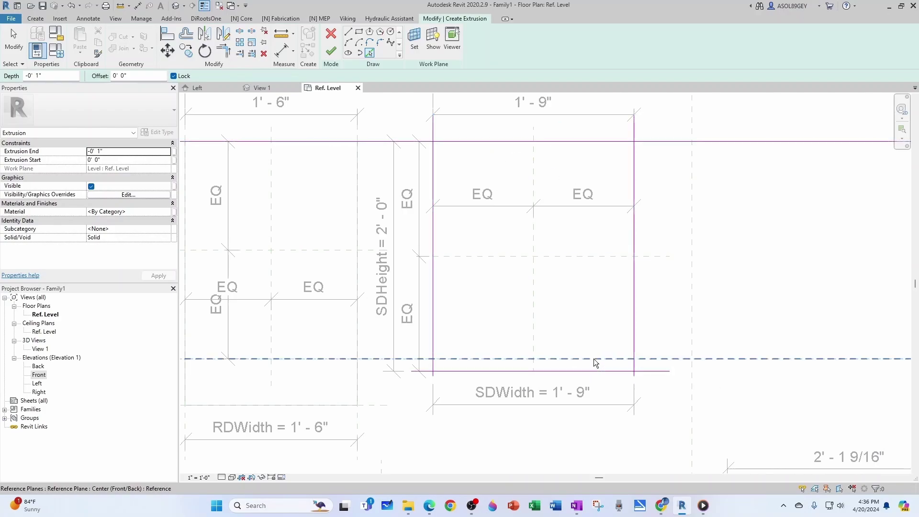
# - Trim the four sketch lines to each other at the corners to form a closed rectangle around the right duct opening
pyautogui.press('t')
pyautogui.press('r')
pyautogui.scroll(1, 467, 177)
pyautogui.click(433, 153)
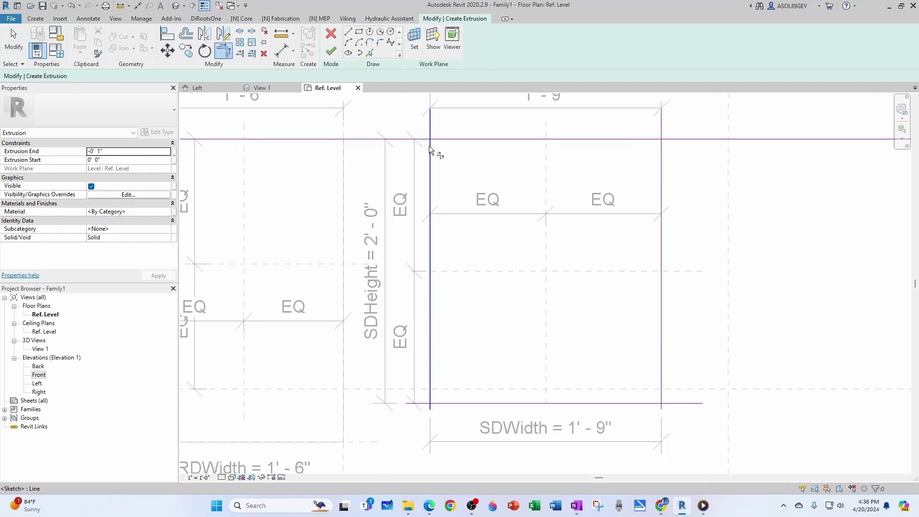
pyautogui.click(441, 142)
pyautogui.click(649, 140)
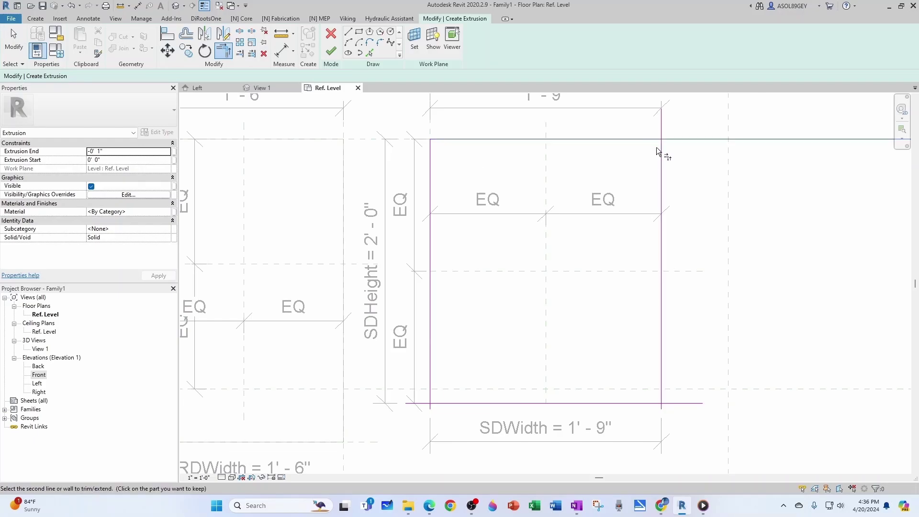
pyautogui.click(661, 158)
pyautogui.scroll(1, 661, 402)
pyautogui.click(659, 383)
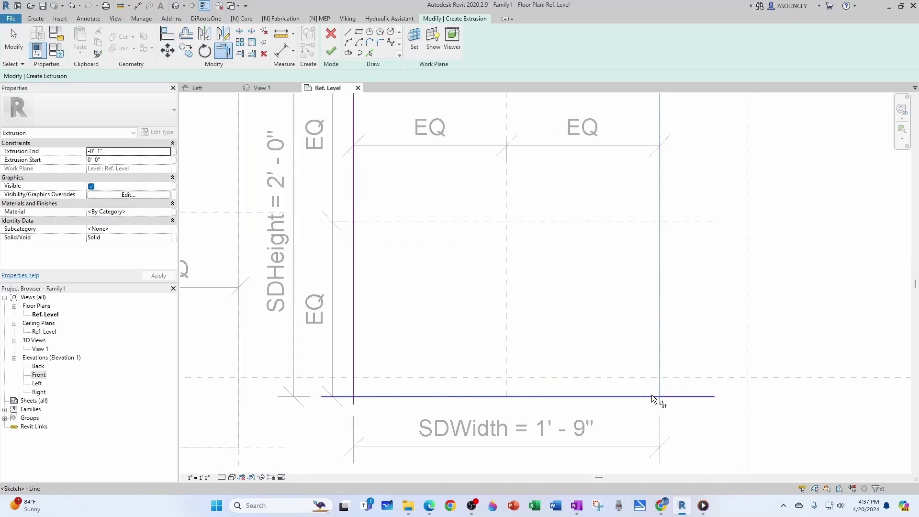
pyautogui.click(641, 397)
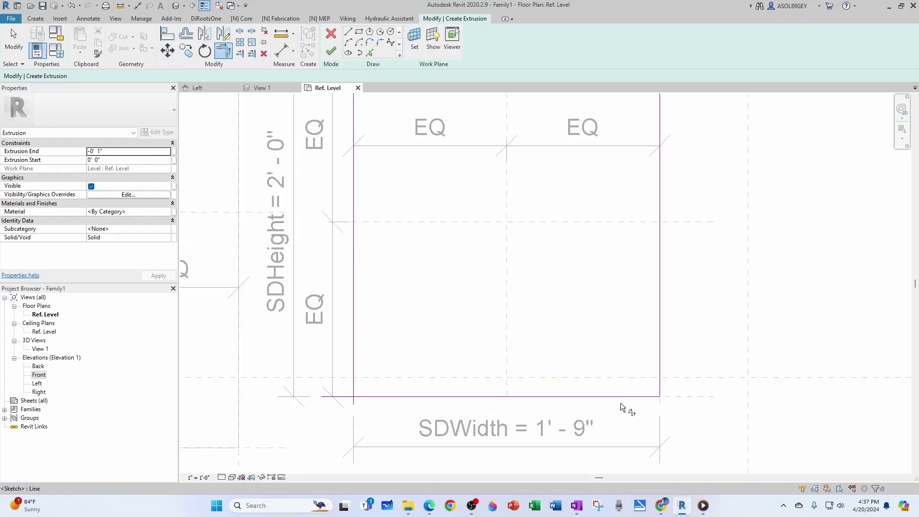
pyautogui.click(373, 398)
pyautogui.click(354, 386)
pyautogui.scroll(-2, 436, 386)
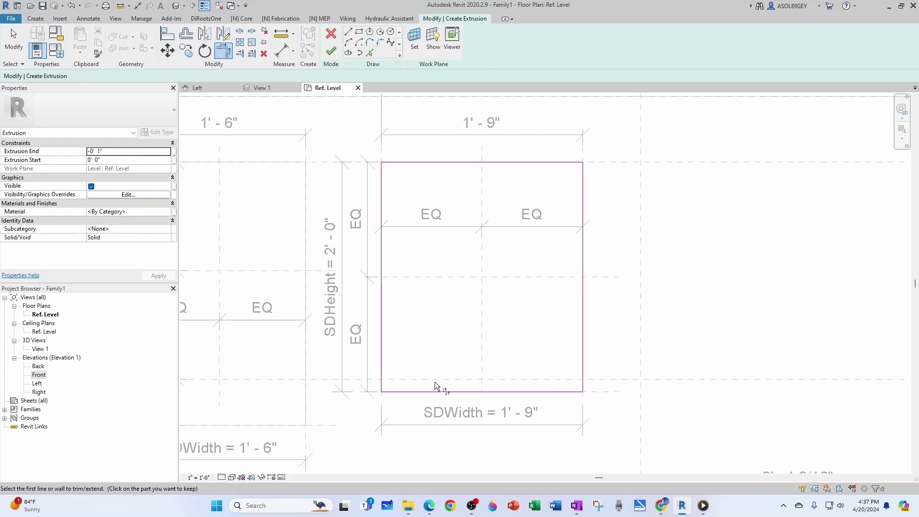
pyautogui.press('Escape')
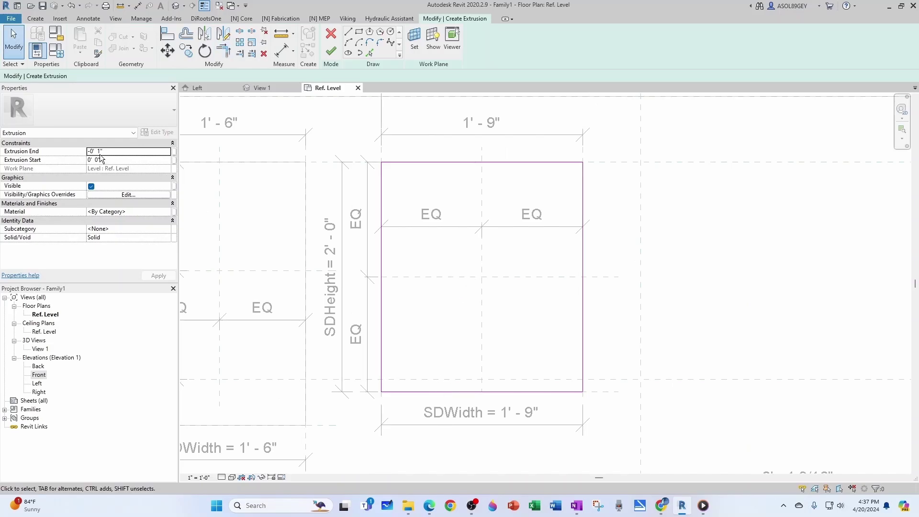
# - Finish the right duct opening's extrusion with its end at -0' 1" and check the unit's underside in the 3D view
pyautogui.click(330, 54)
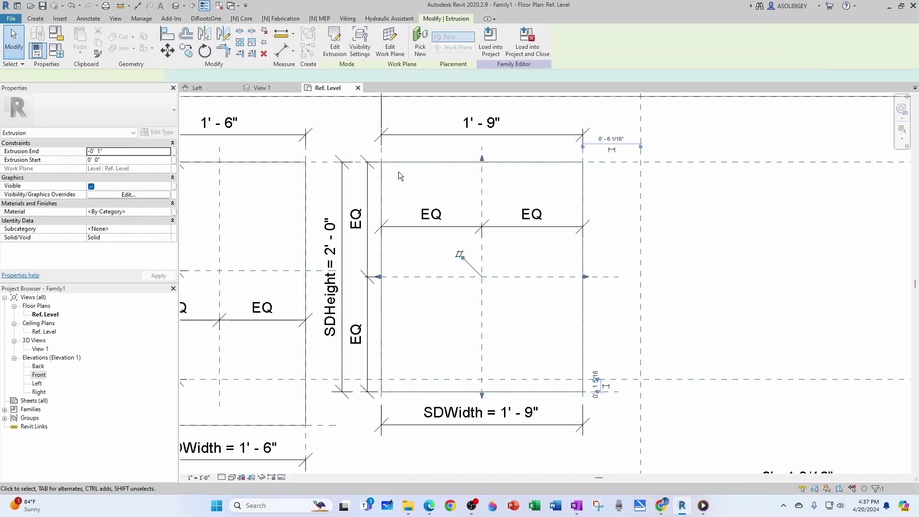
pyautogui.click(267, 86)
pyautogui.keyDown('shift'); pyautogui.moveTo(417, 299); pyautogui.dragTo(580, 279, button='middle'); pyautogui.keyUp('shift')
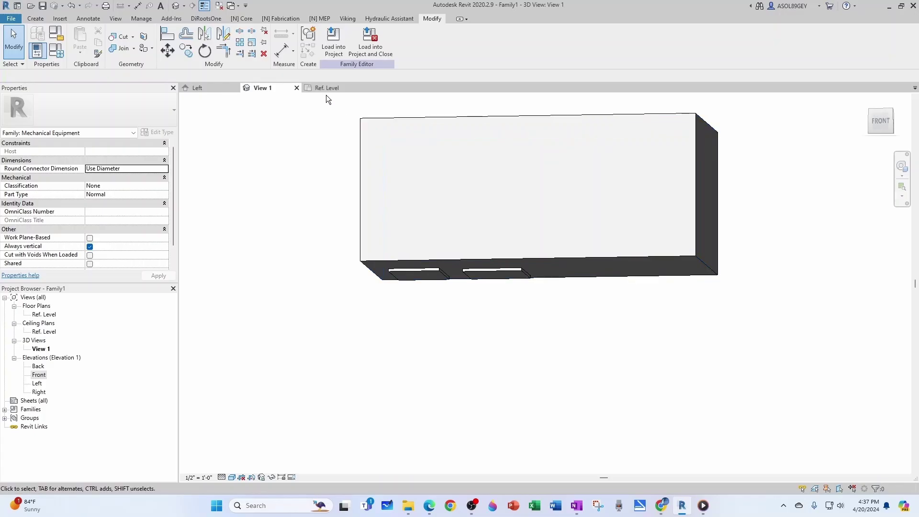